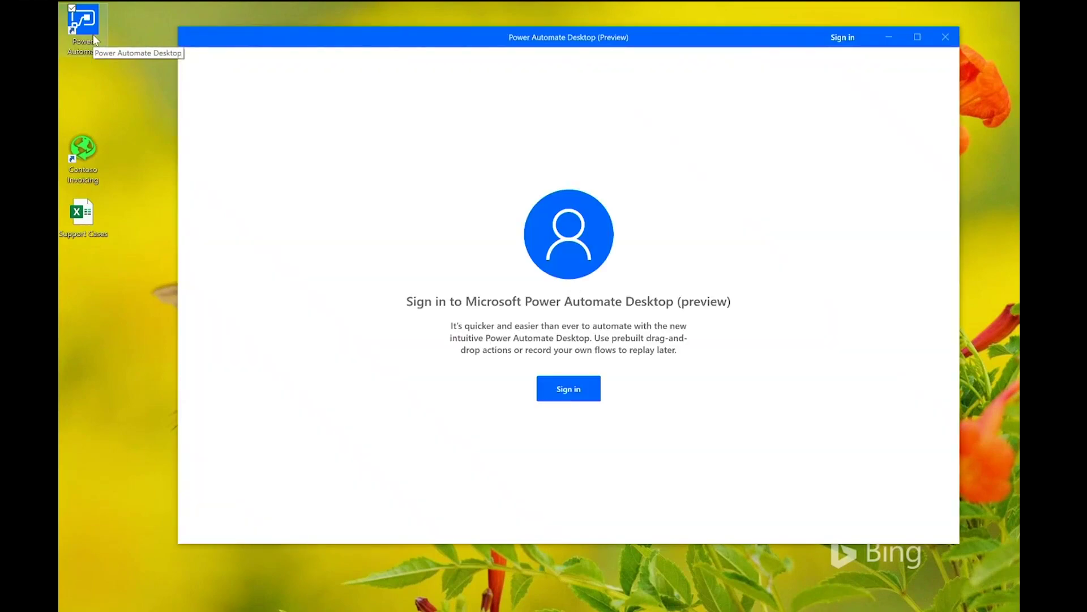
Sign in to Power Automate Desktop with the existing work account.
click(571, 394)
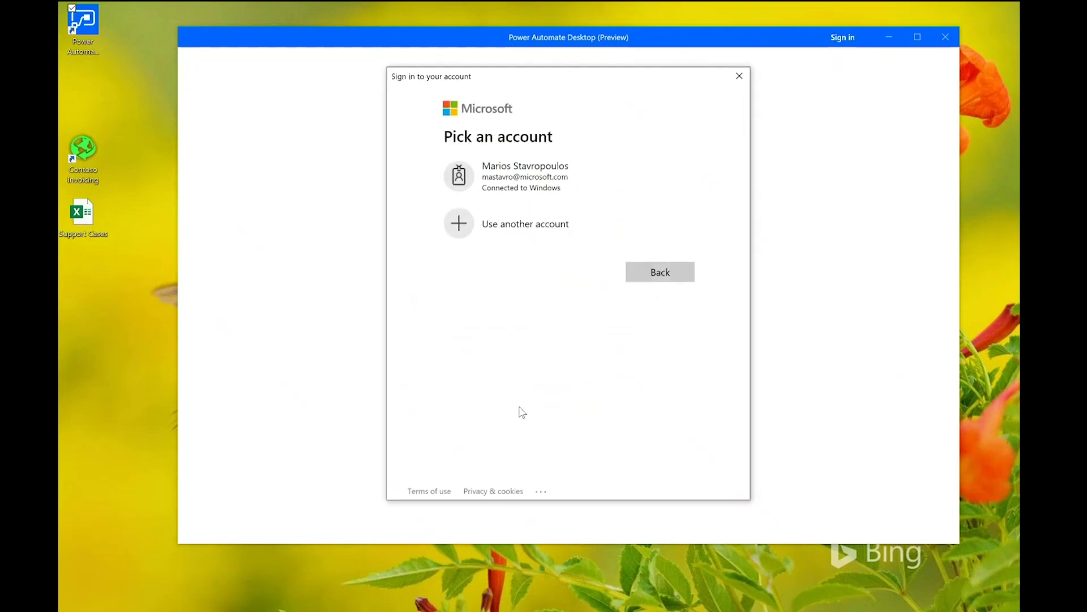
click(501, 173)
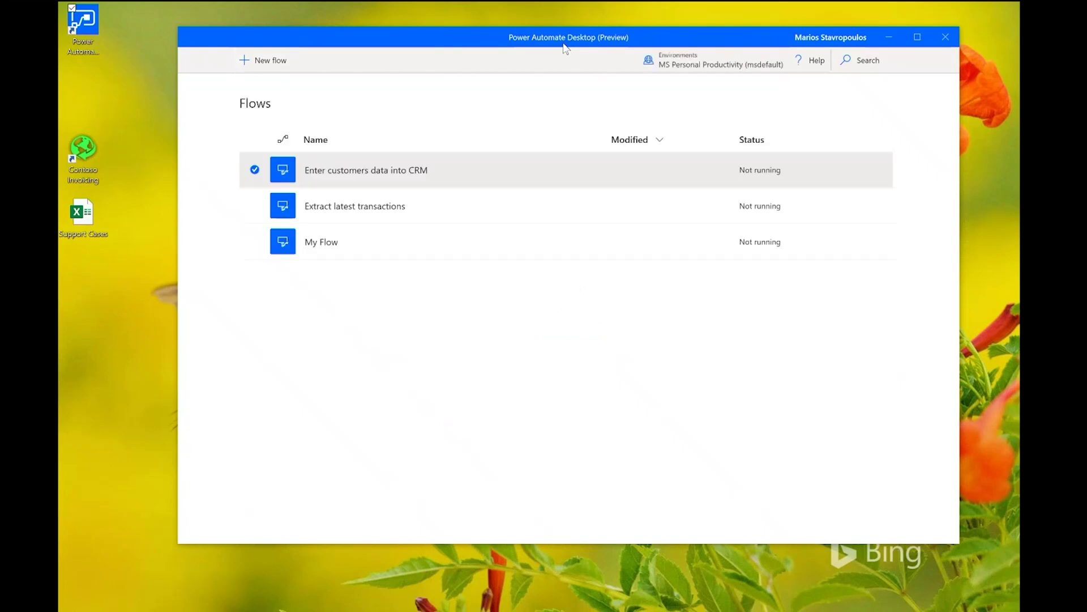
Check the environments list, view the CRM flow's options, then sort flows by name ascending.
click(700, 66)
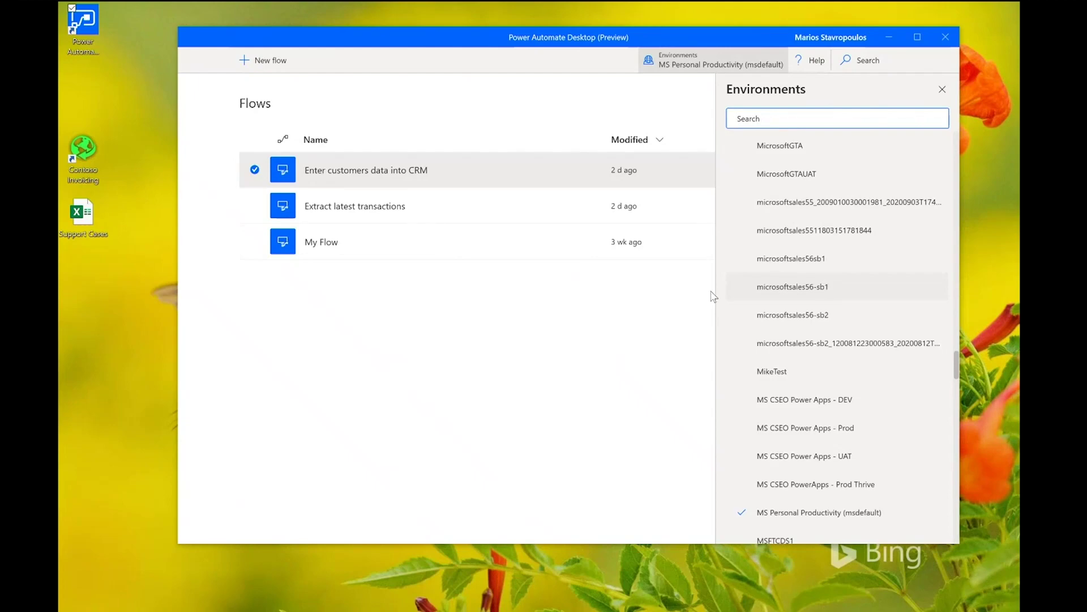
click(592, 355)
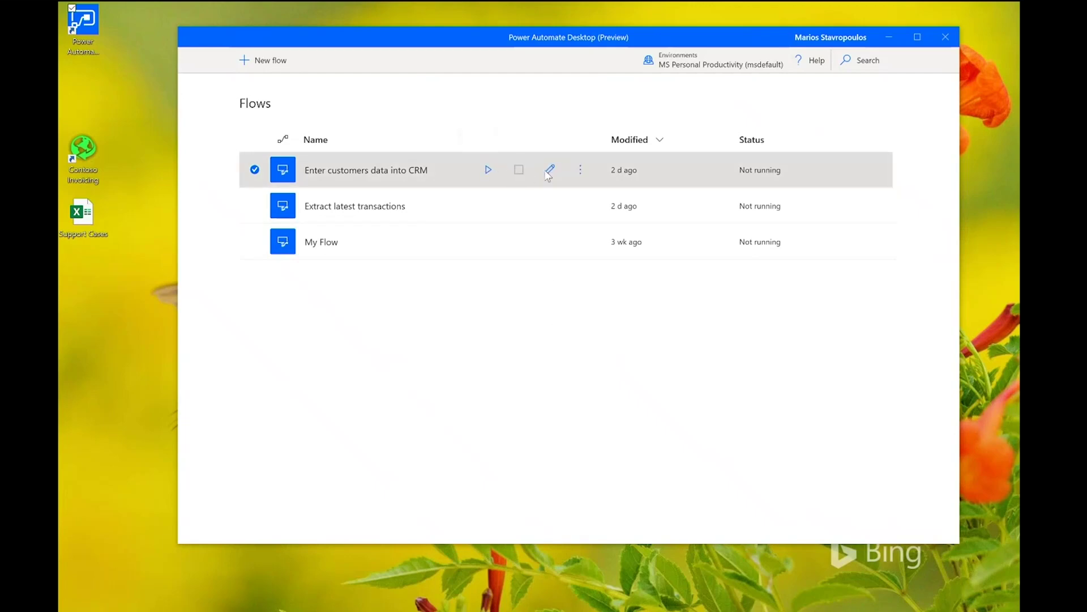
click(581, 170)
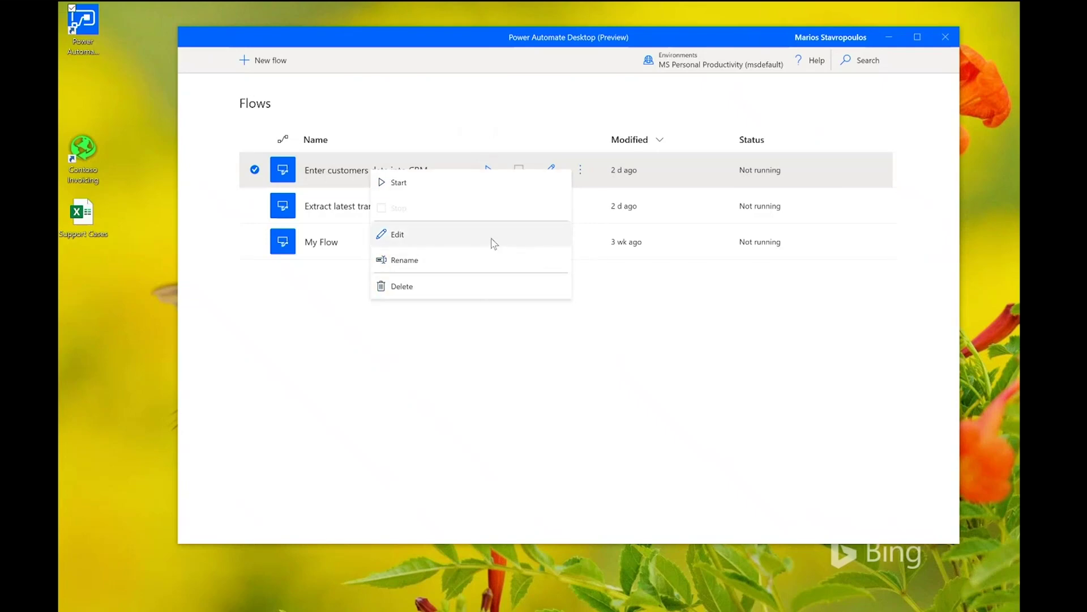
click(401, 139)
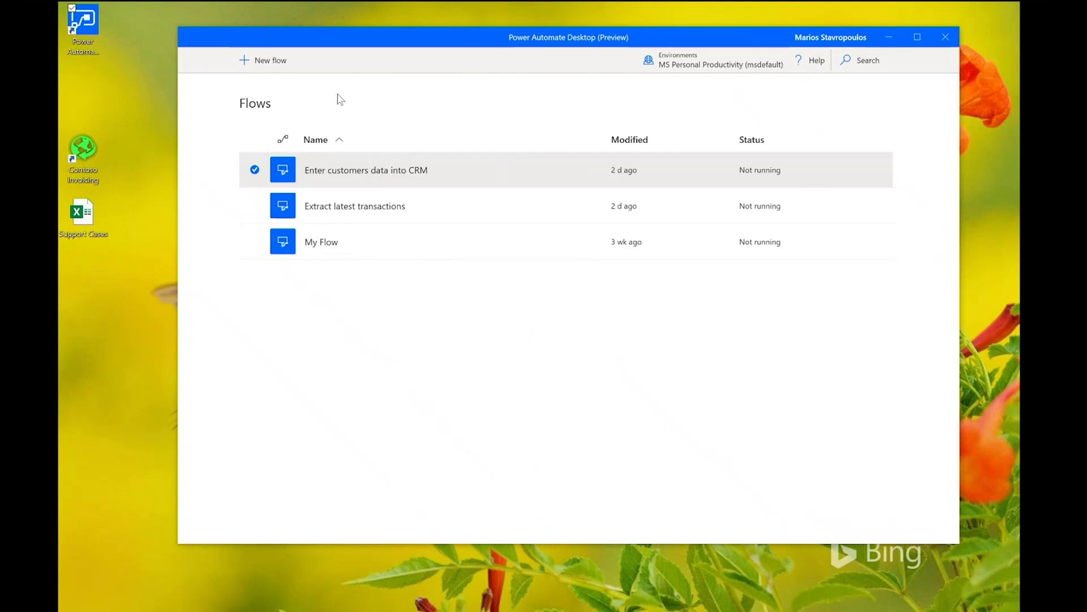
Create a new flow named 'Demo Flow'.
click(263, 60)
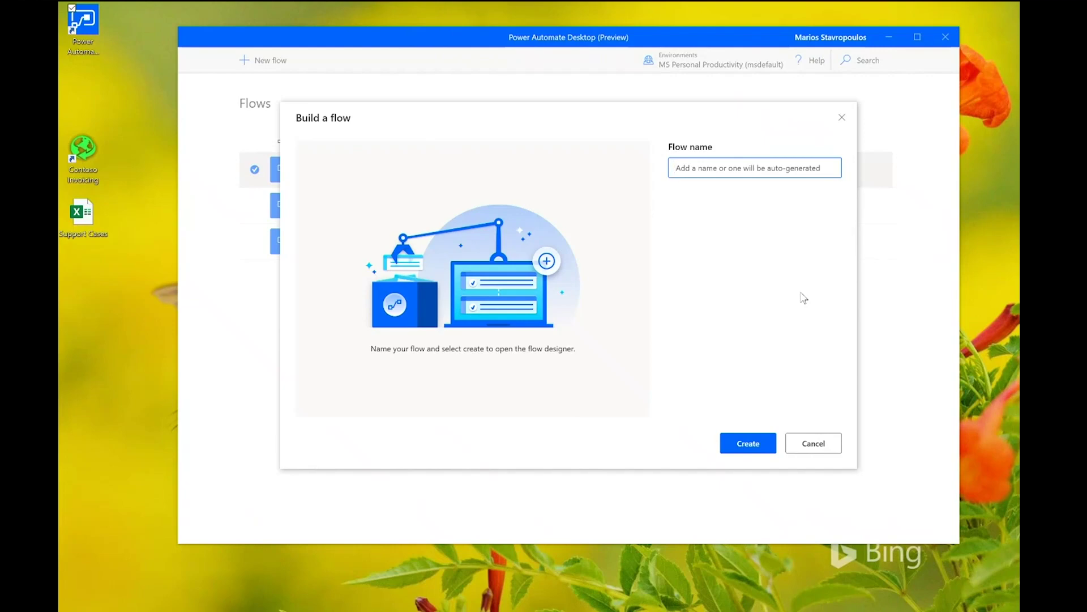
text(Demo )
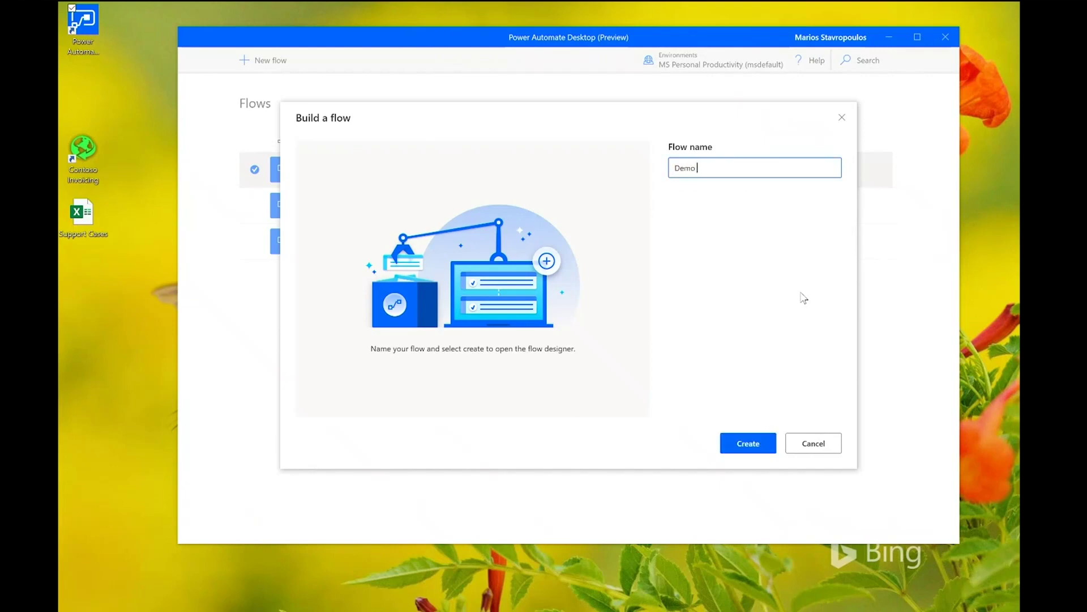
text(Flow)
click(743, 440)
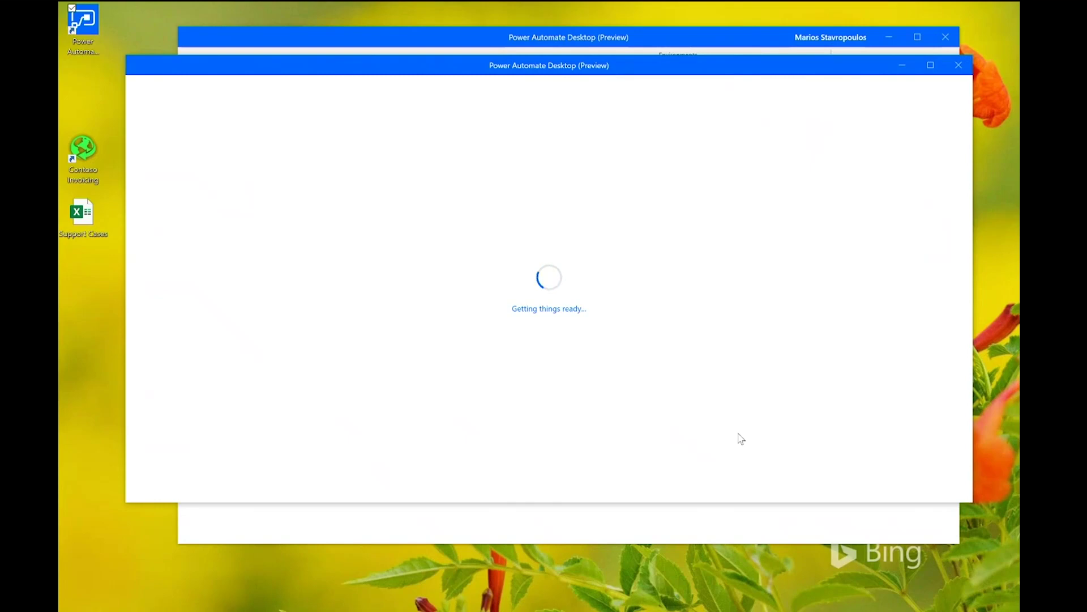
Maximize the Demo Flow designer, hide the Variables pane and widen the Actions panel.
click(931, 65)
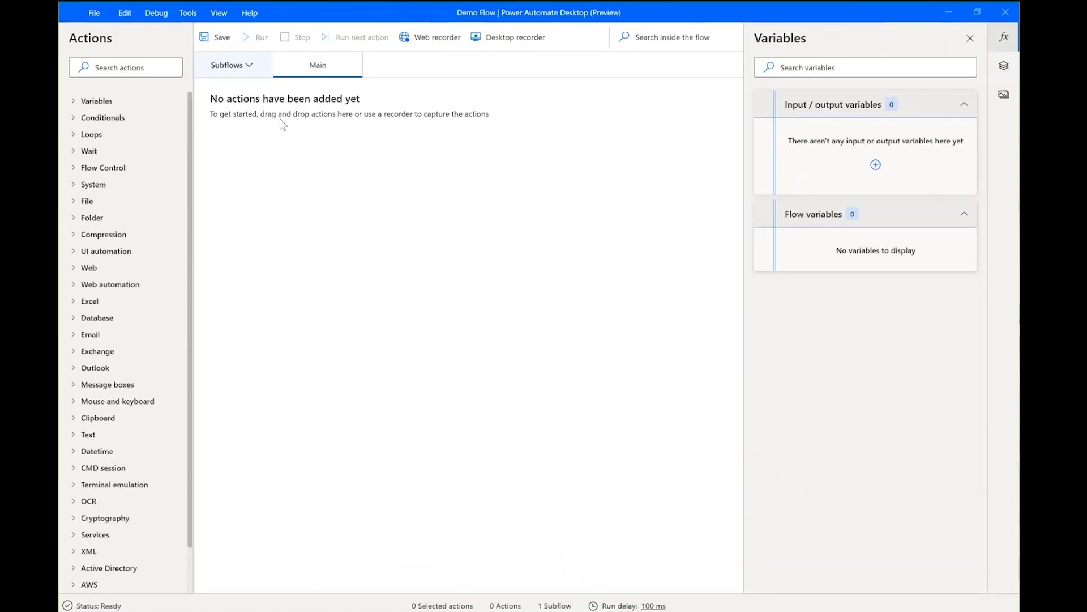
click(1005, 38)
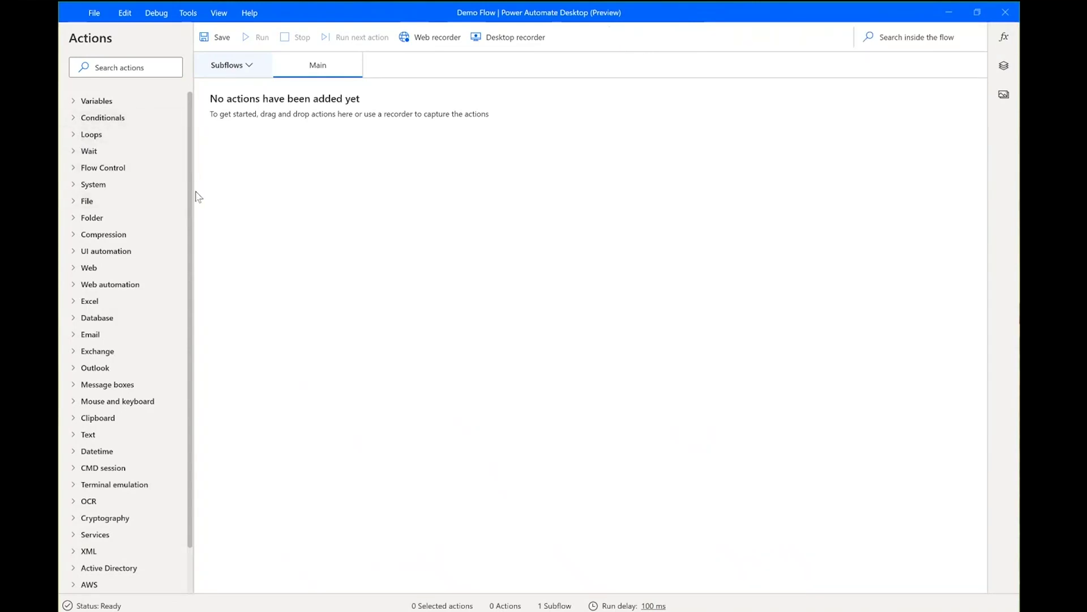
drag(191, 193, 277, 201)
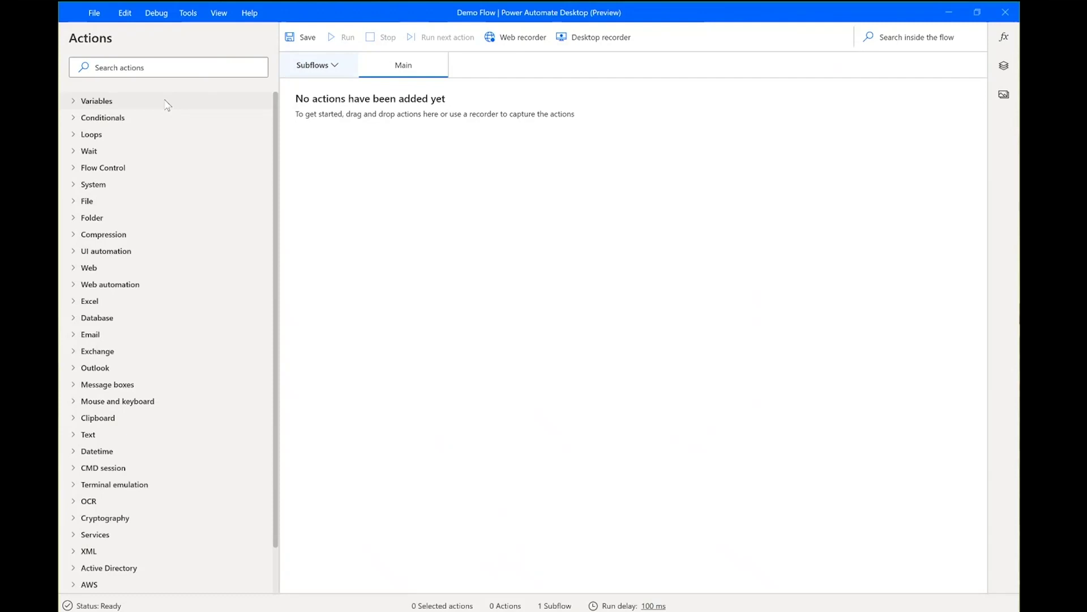
Expand the Conditionals, Loops and System action groups and browse their actions.
click(74, 119)
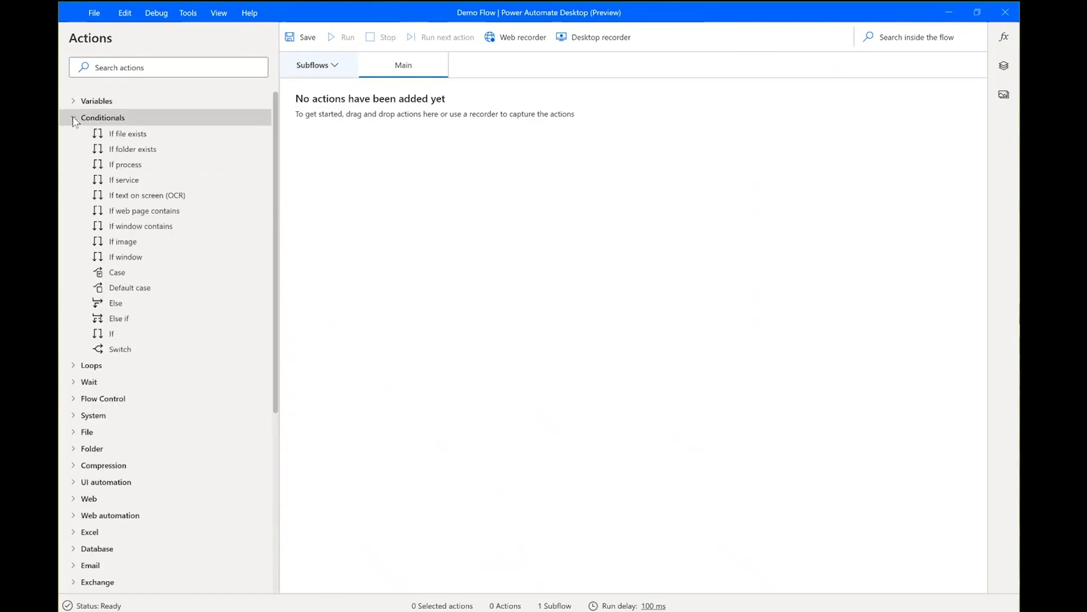
click(77, 367)
scroll(125, 346, down, 1)
scroll(125, 344, down, 2)
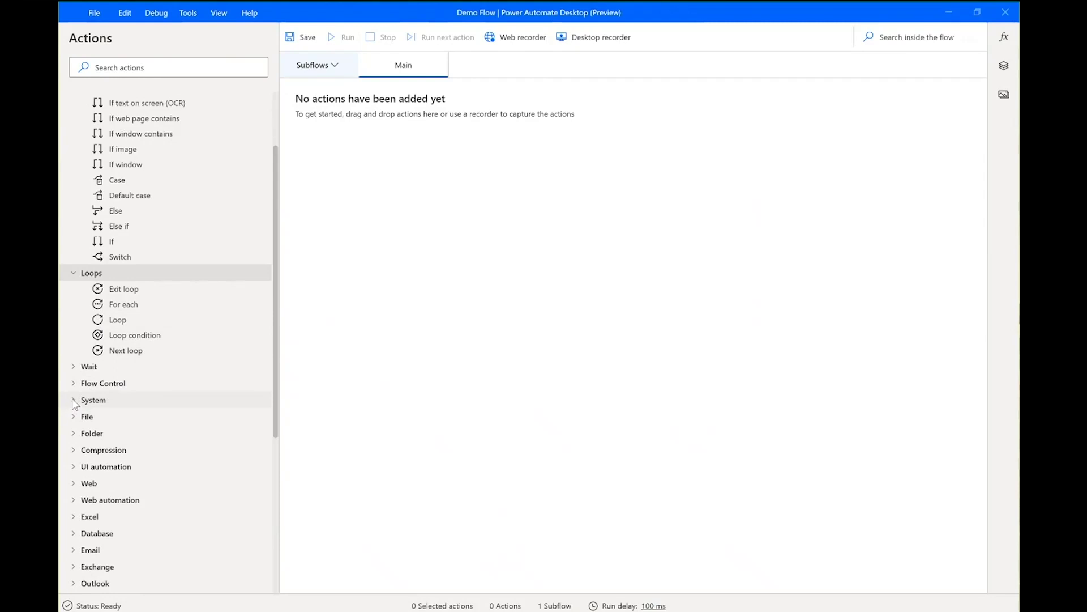
click(85, 402)
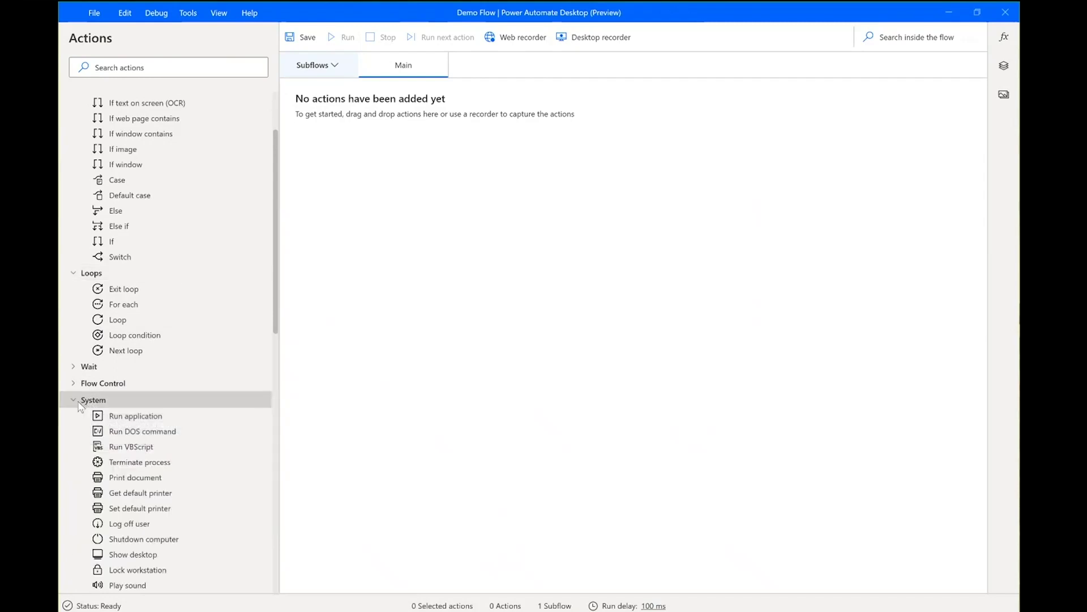
scroll(102, 391, down, 1)
scroll(105, 390, down, 16)
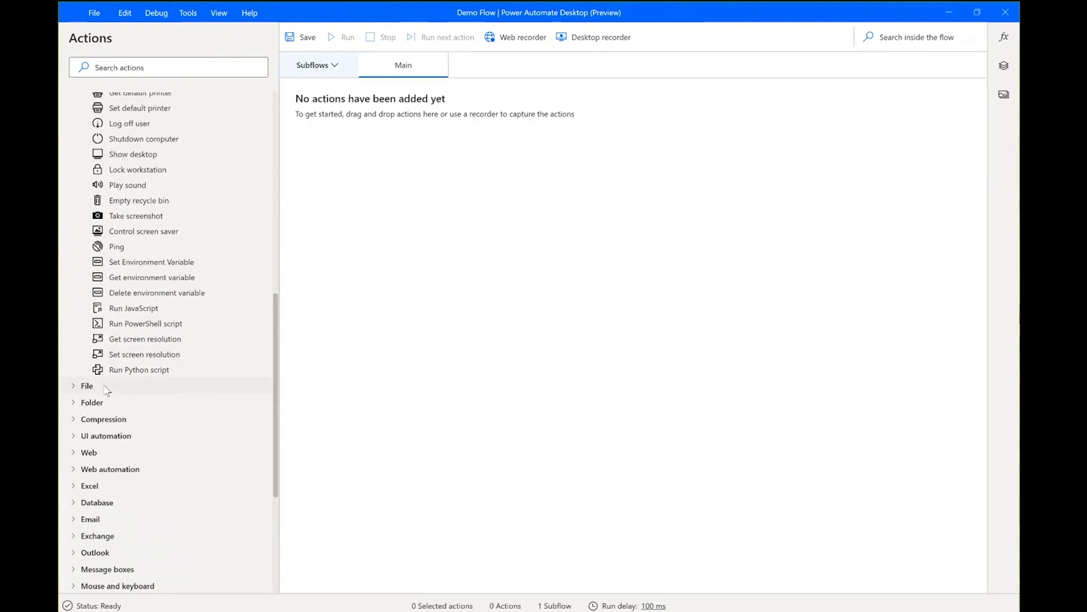
scroll(106, 391, up, 3)
scroll(121, 362, down, 5)
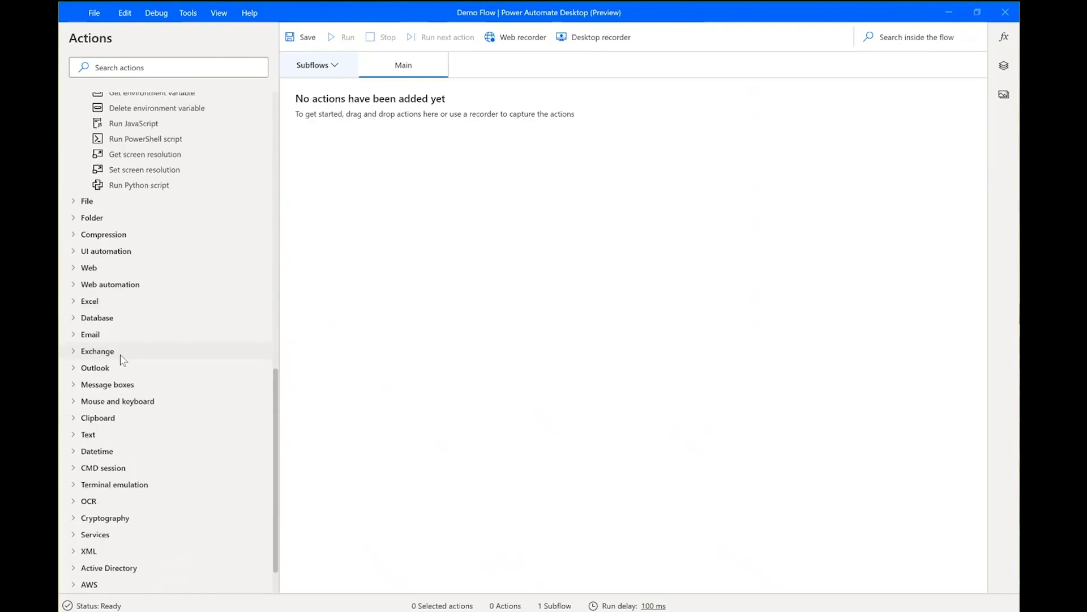
Expand the UI automation and Web automation groups and scroll through their actions.
click(75, 255)
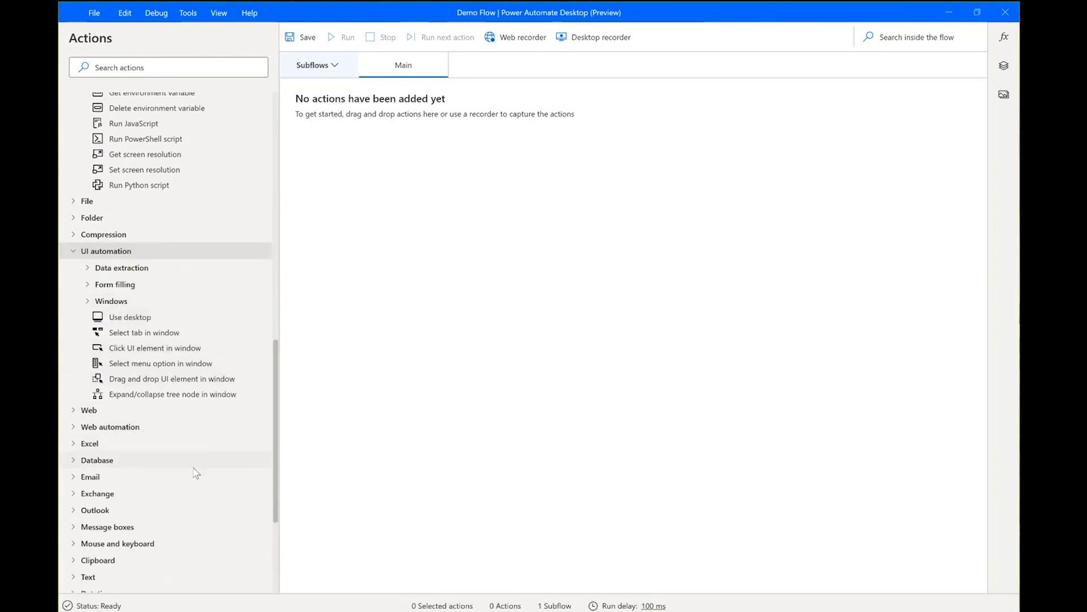
click(74, 428)
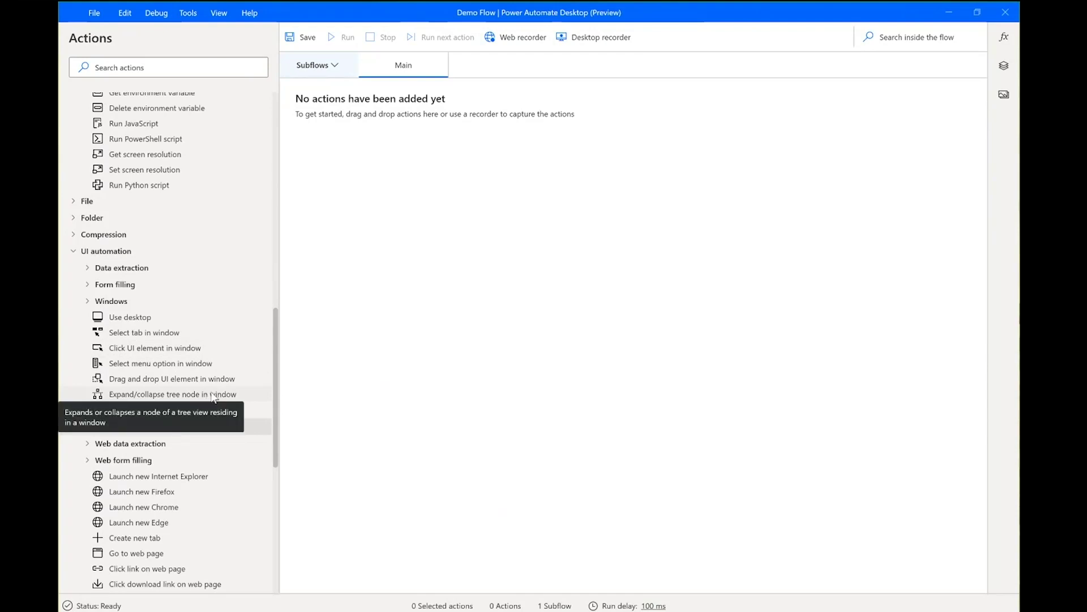
scroll(211, 399, down, 3)
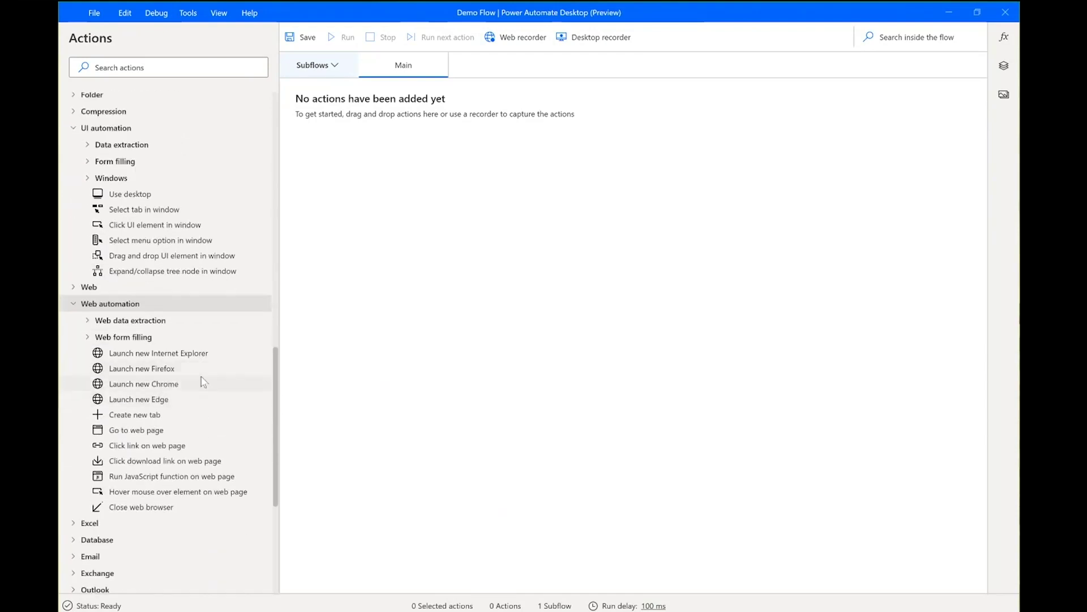
scroll(203, 379, down, 4)
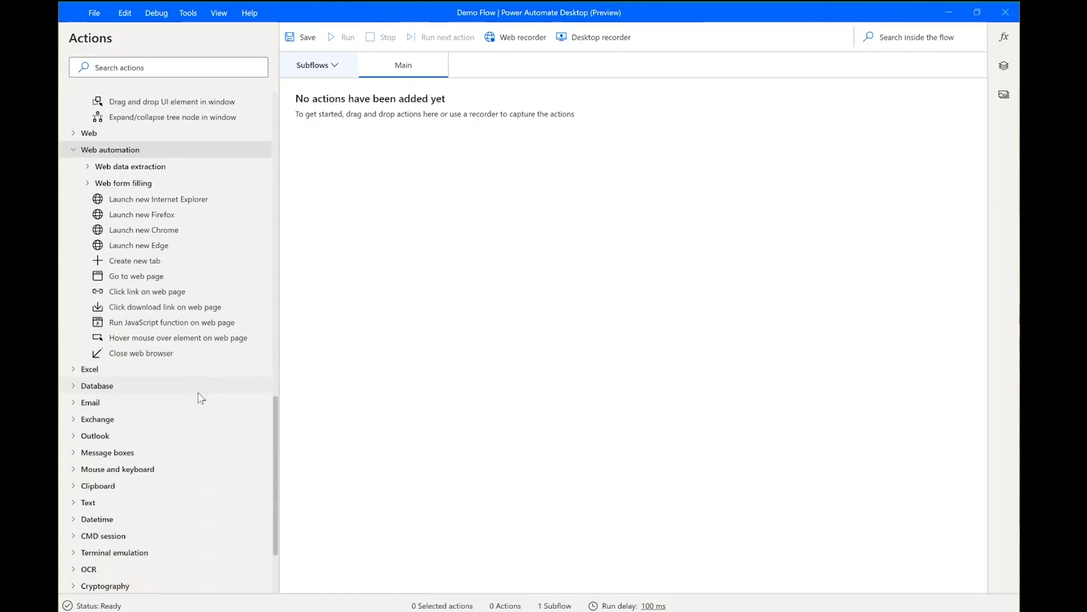
scroll(201, 395, down, 1)
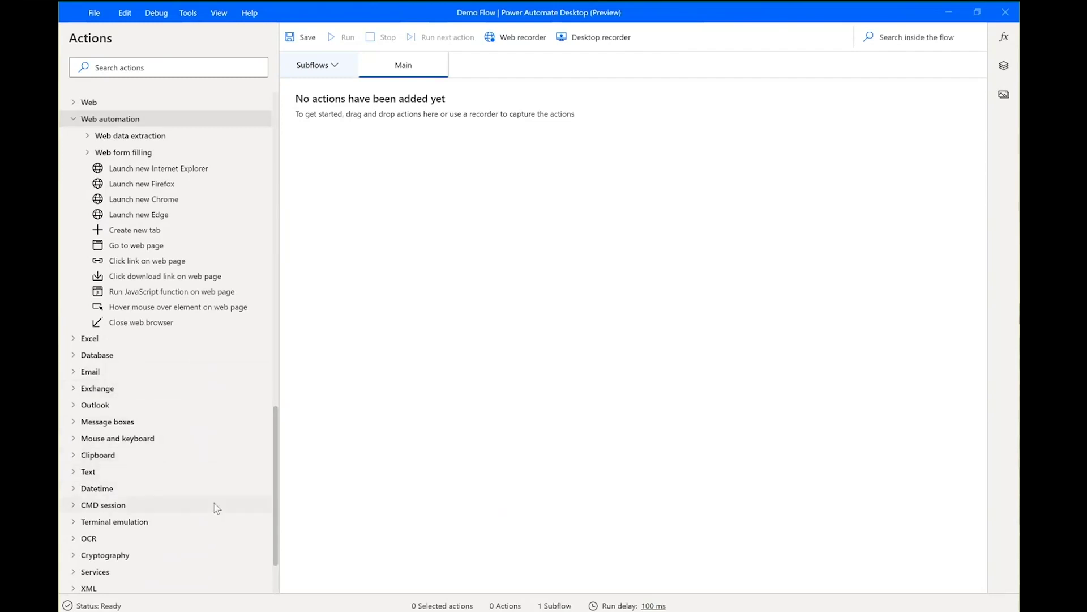
scroll(209, 513, down, 1)
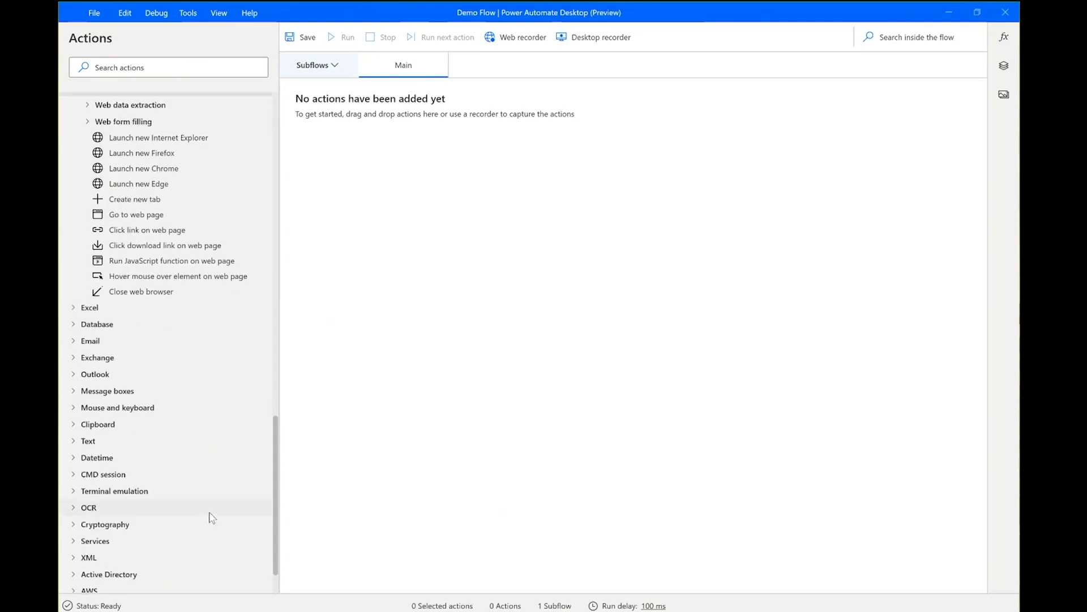
scroll(209, 516, down, 2)
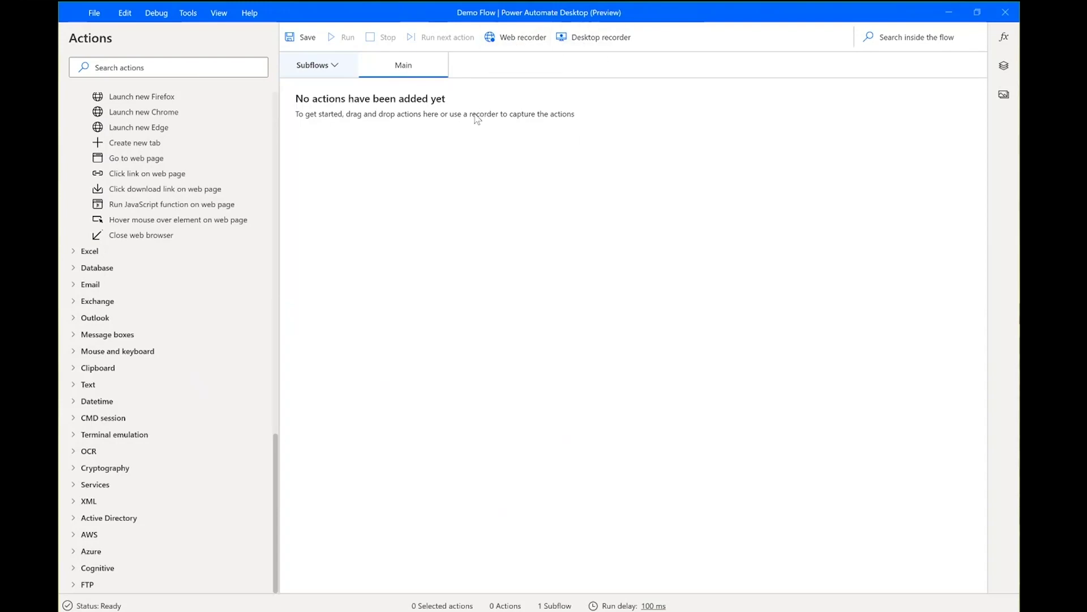
Open the desktop recorder, move it to the screen's right side and start recording.
click(602, 37)
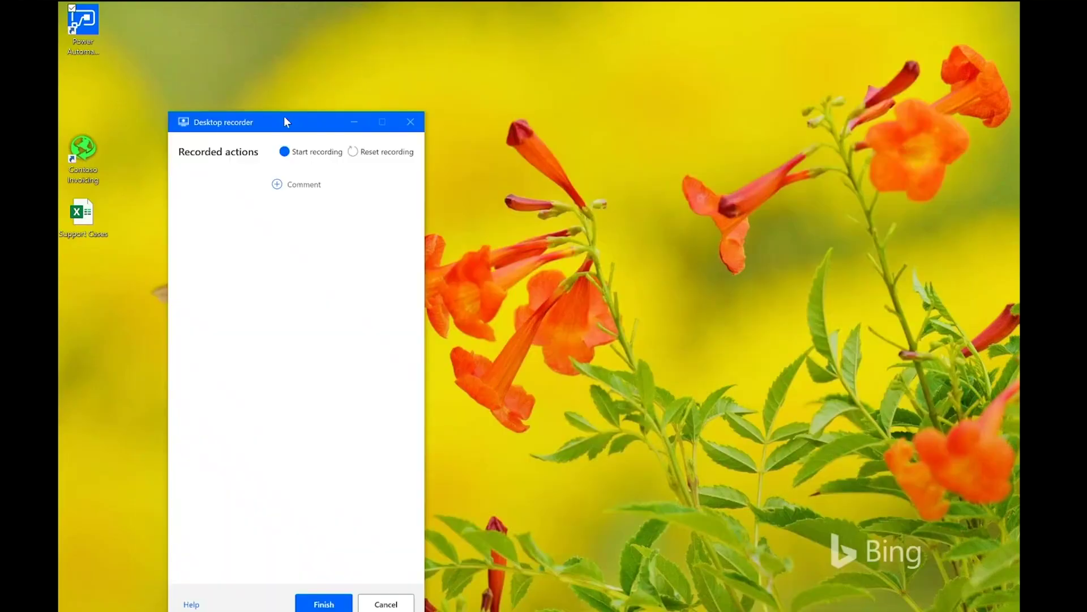
drag(285, 118, 871, 62)
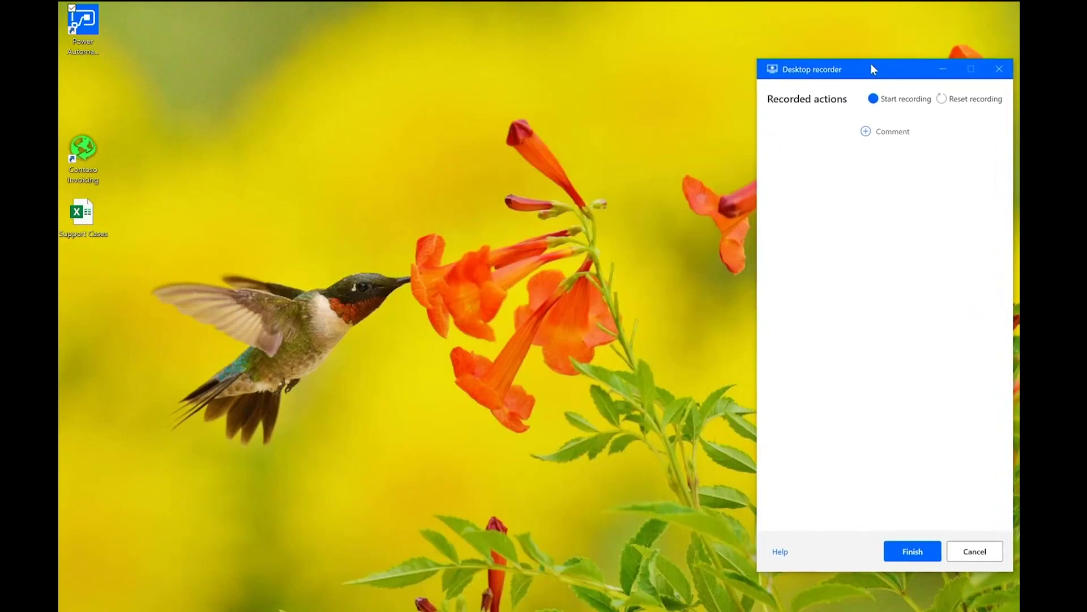
click(903, 102)
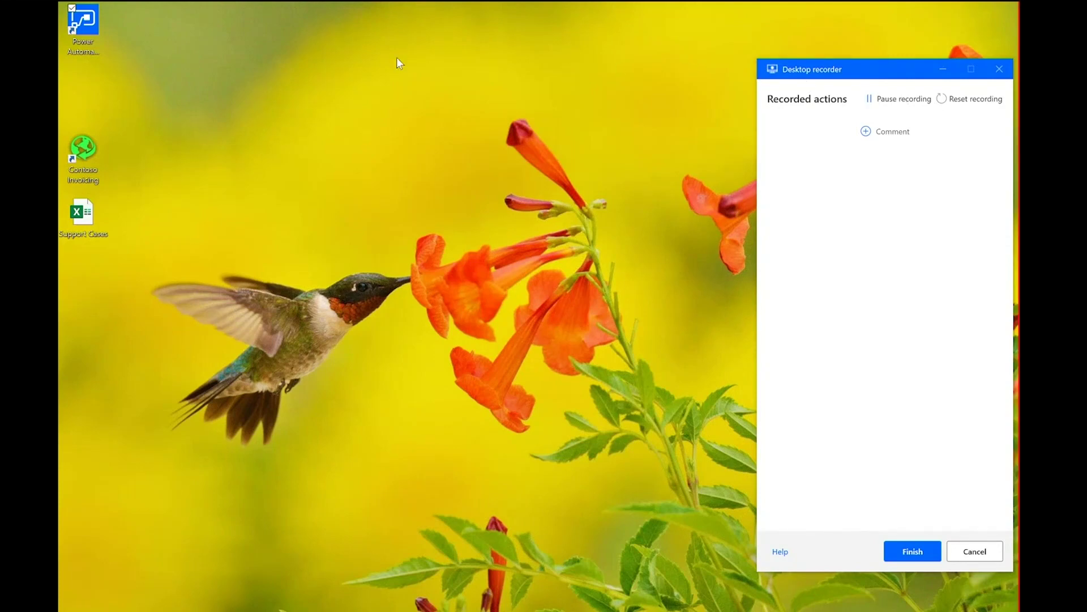
Launch Contoso Invoicing, add a new support case and place the caret in Name.
double_click(88, 152)
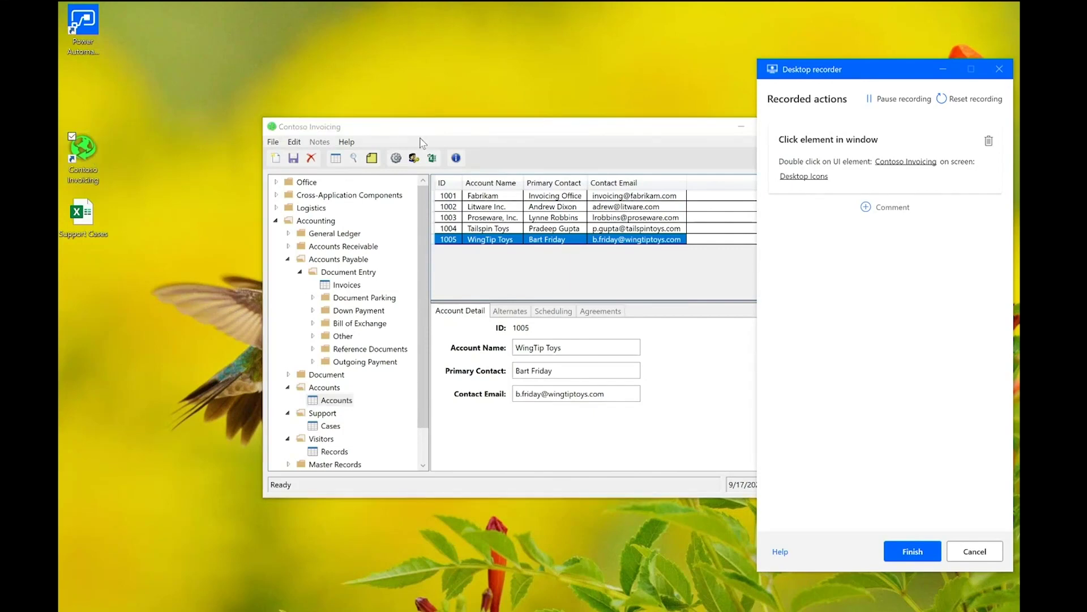
click(330, 426)
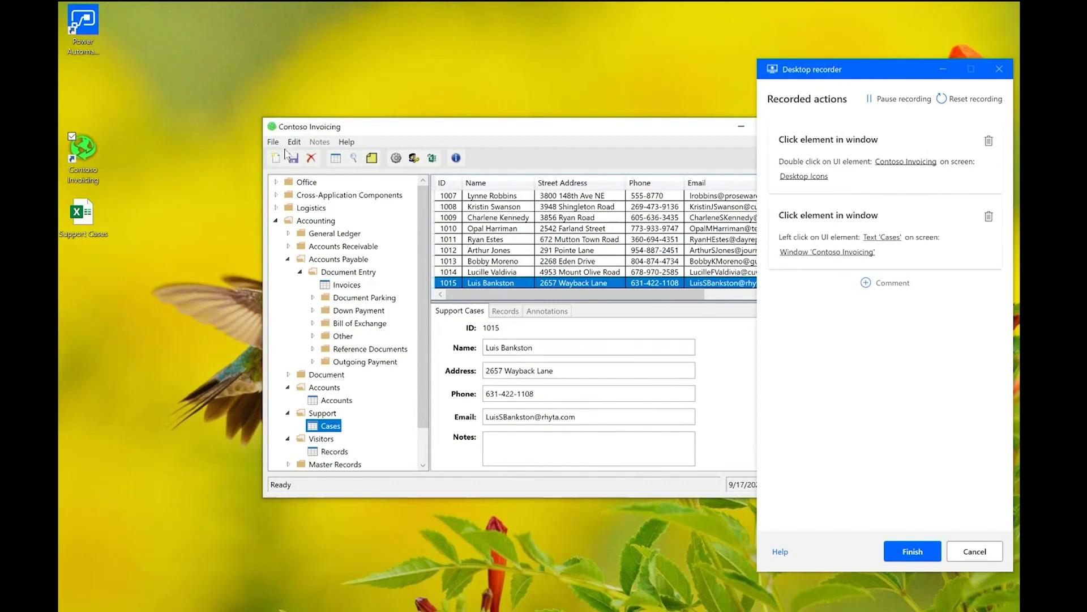
click(280, 157)
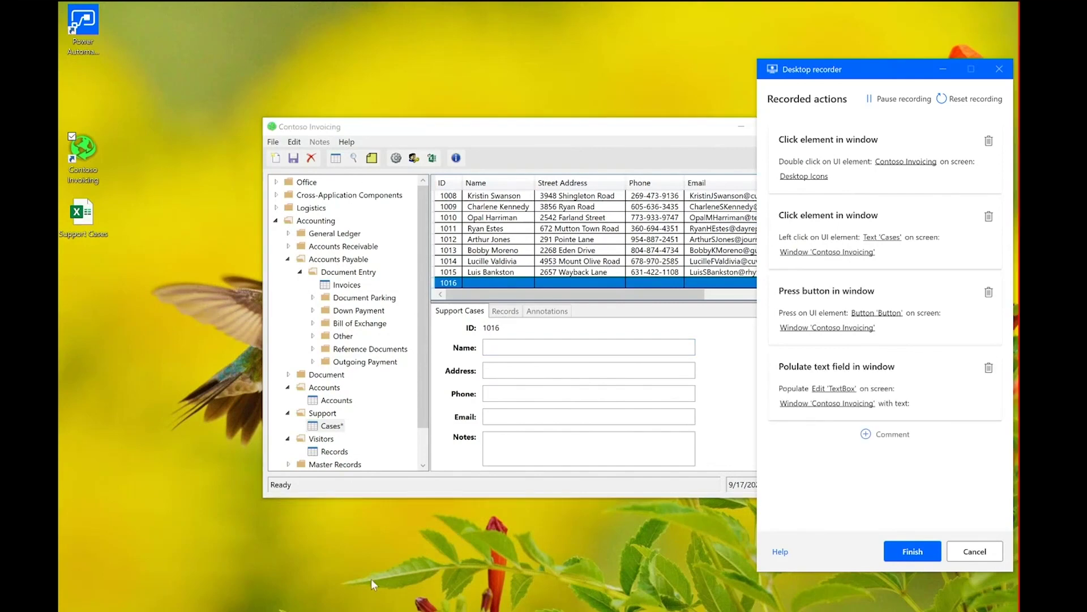
click(552, 347)
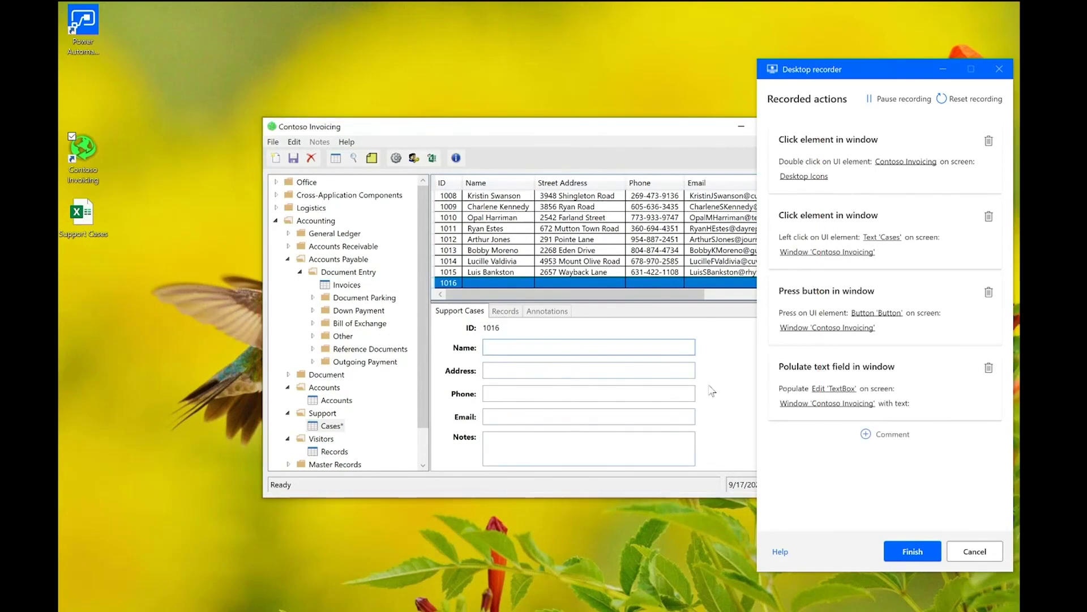
click(989, 369)
click(522, 343)
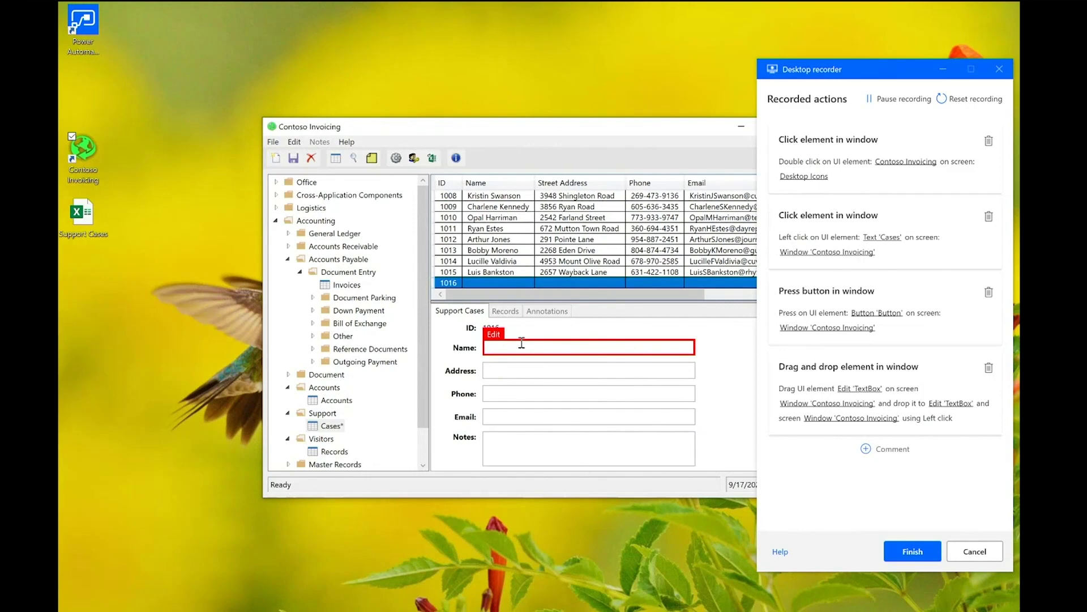
Fill the case's sample name, address, phone and e-mail, then finish recording into the flow.
text(John Smith)
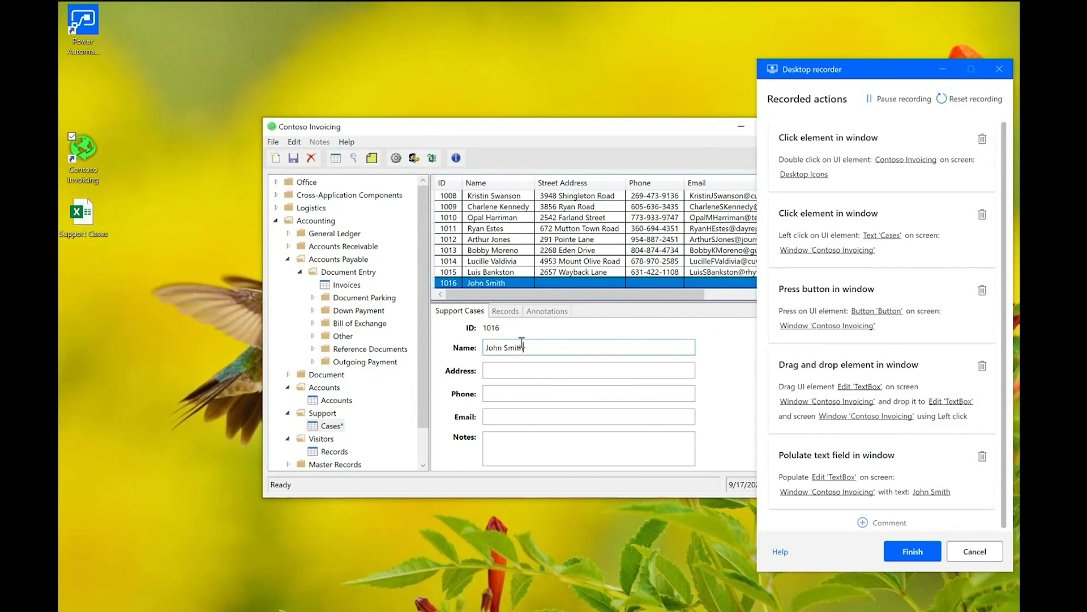
key(Tab)
text(somewhere)
key(Tab)
text(44444)
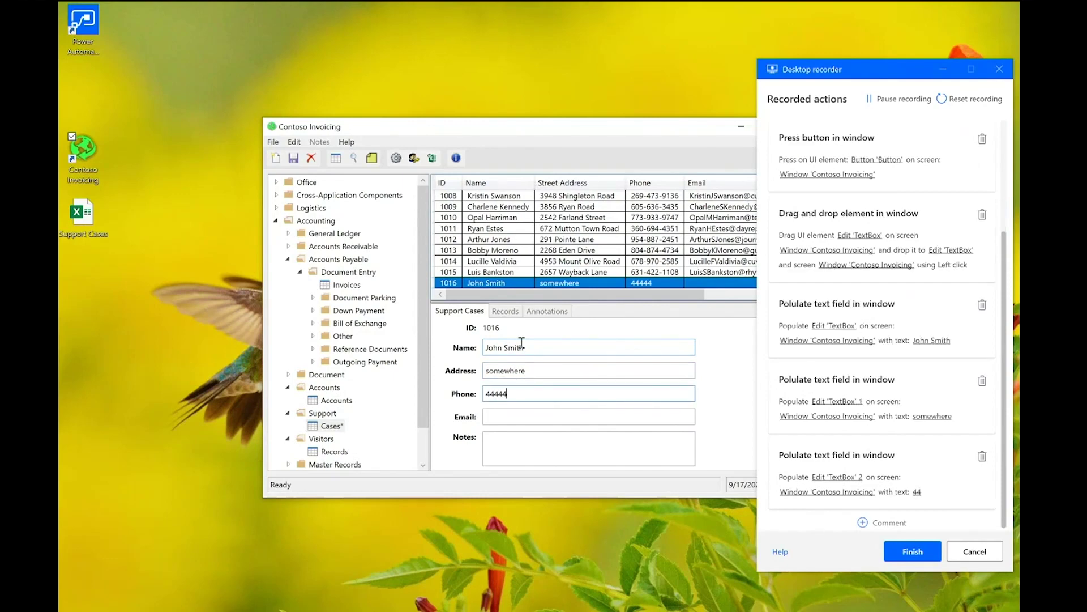
key(Tab)
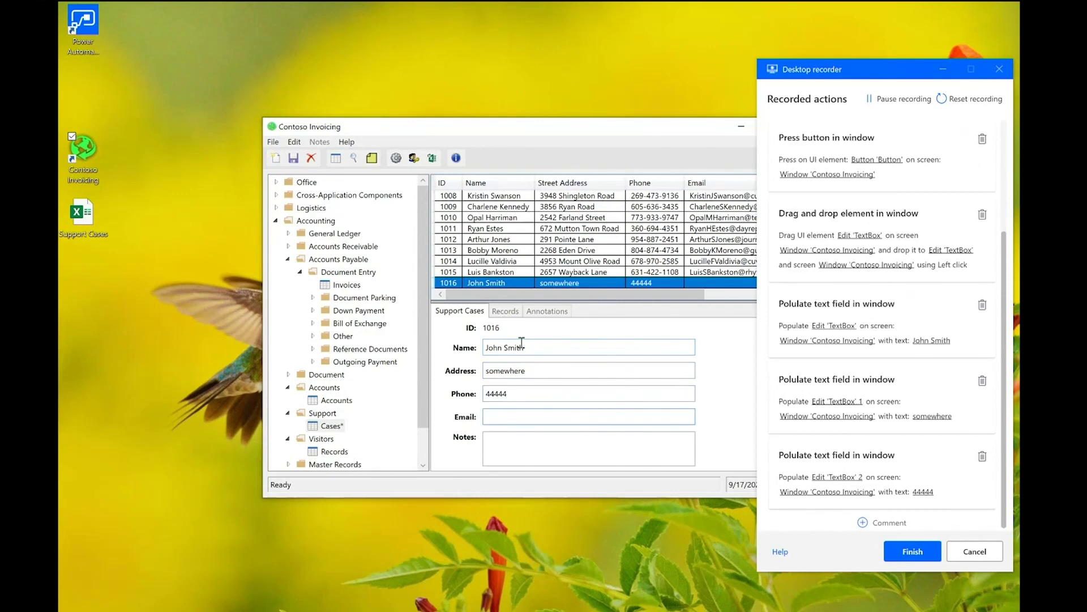
text(me@co)
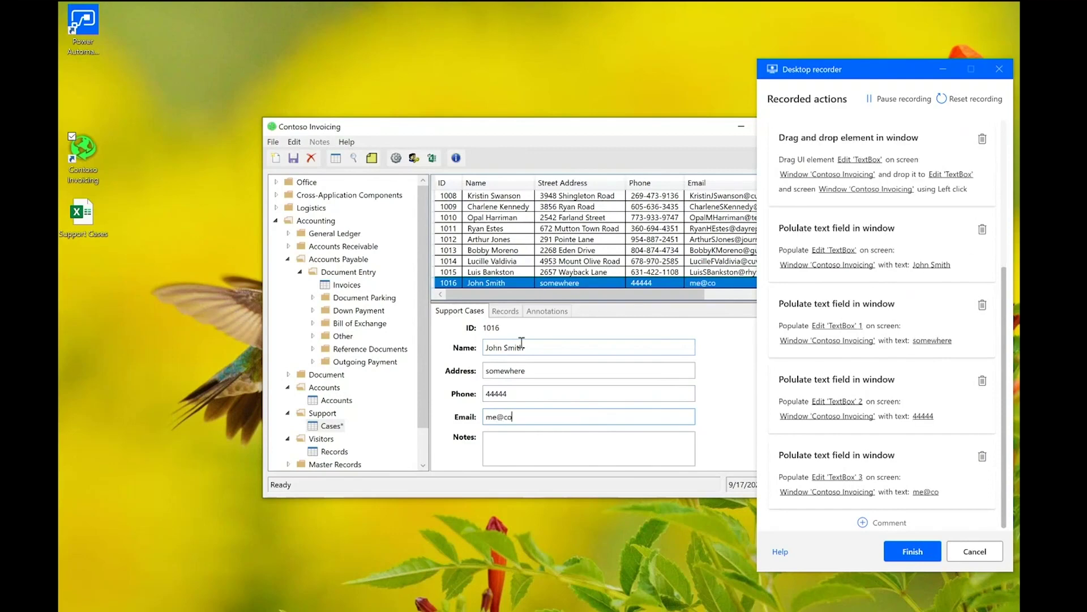
text(ntoso.com)
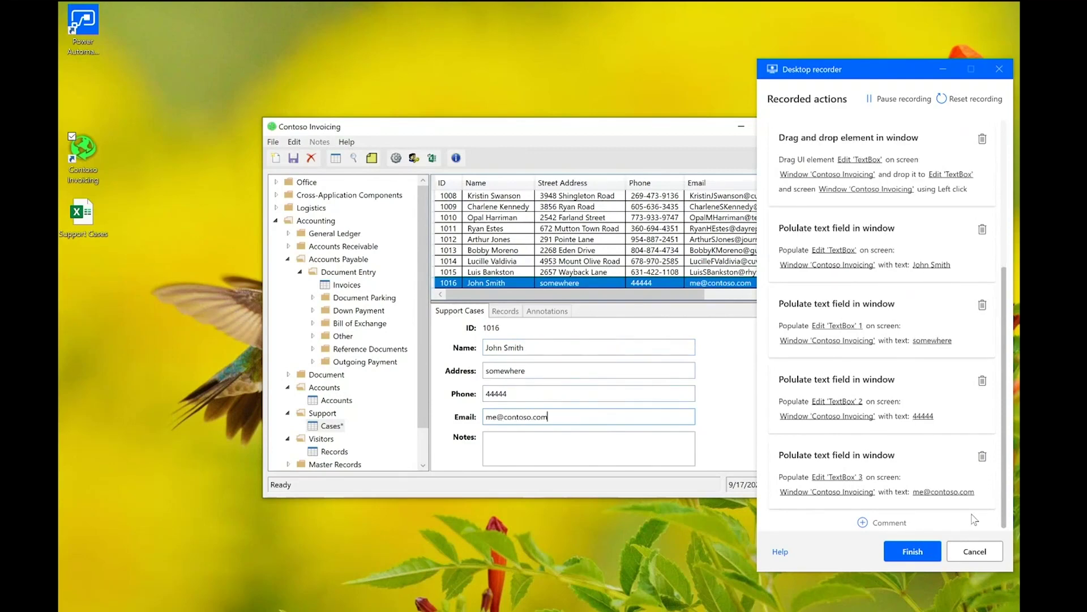
click(921, 546)
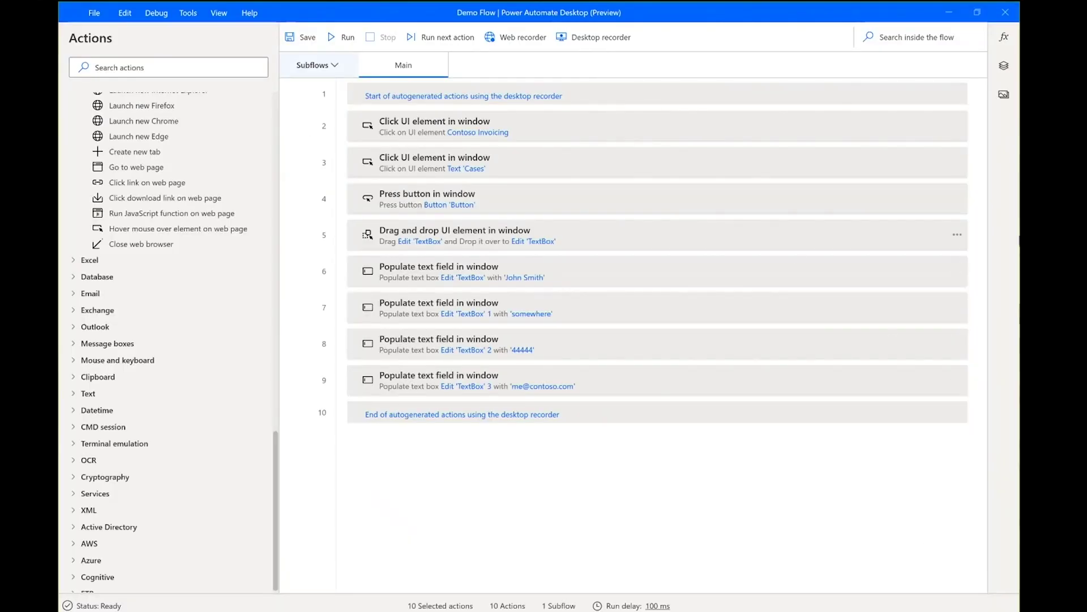
Show the captured UI elements pane and preview the Contoso Invoicing icon and button elements.
drag(516, 15, 564, 146)
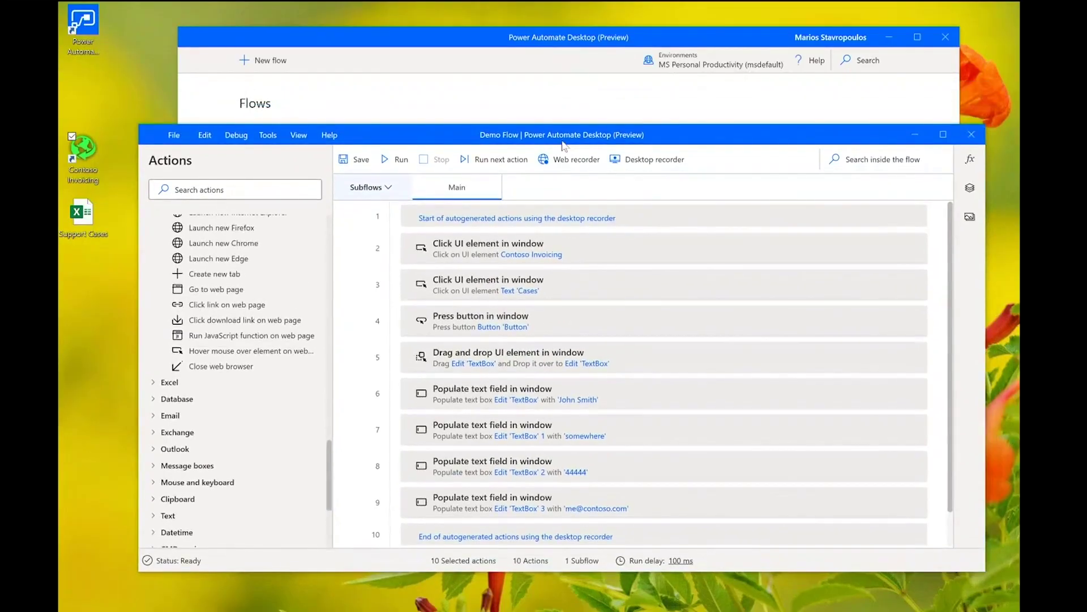
click(970, 189)
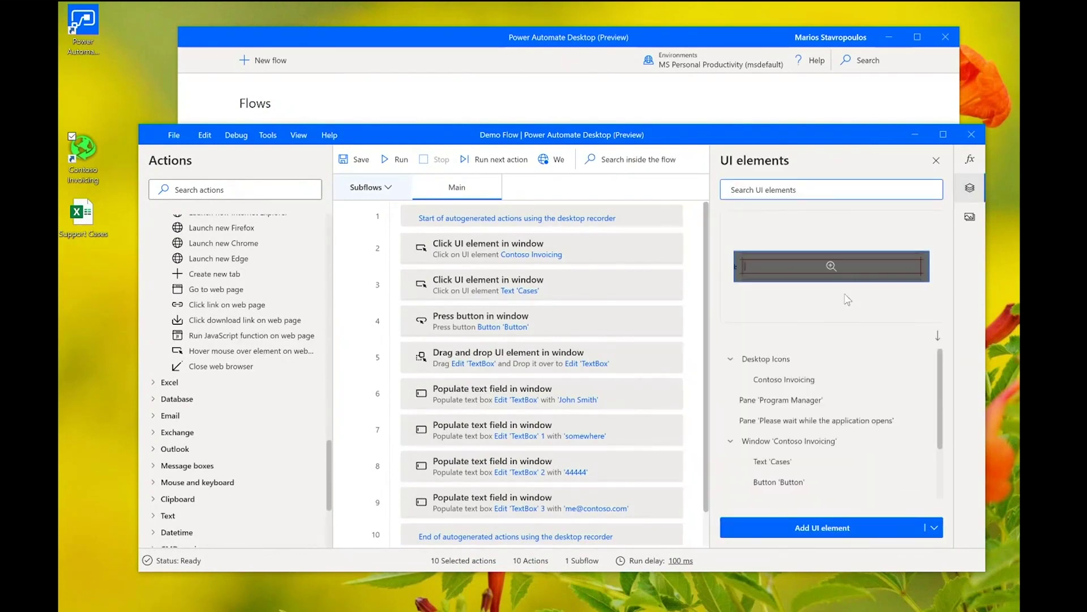
click(787, 385)
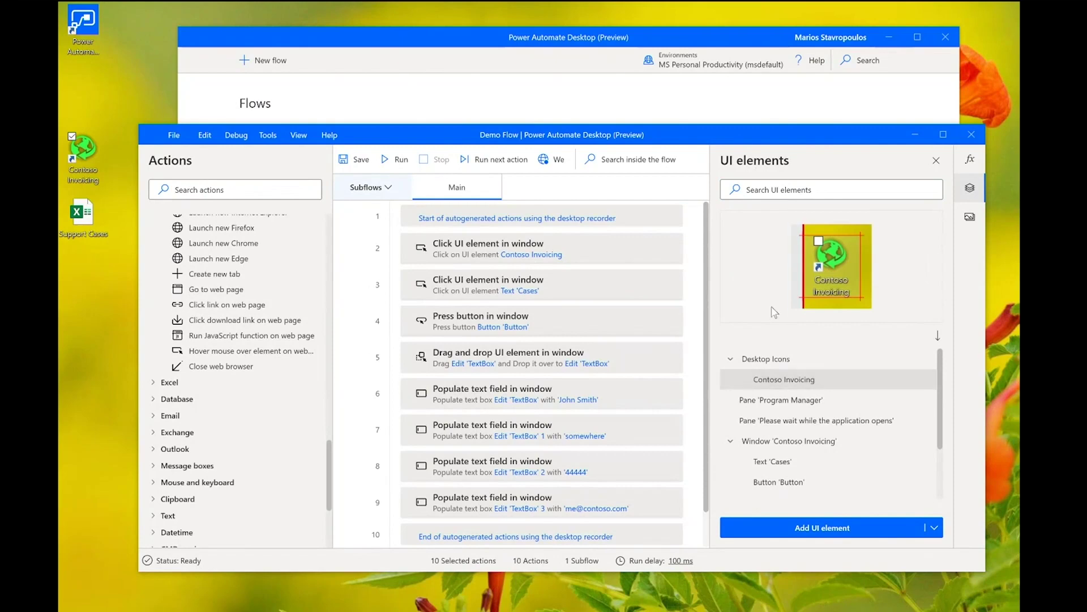
scroll(802, 401, down, 1)
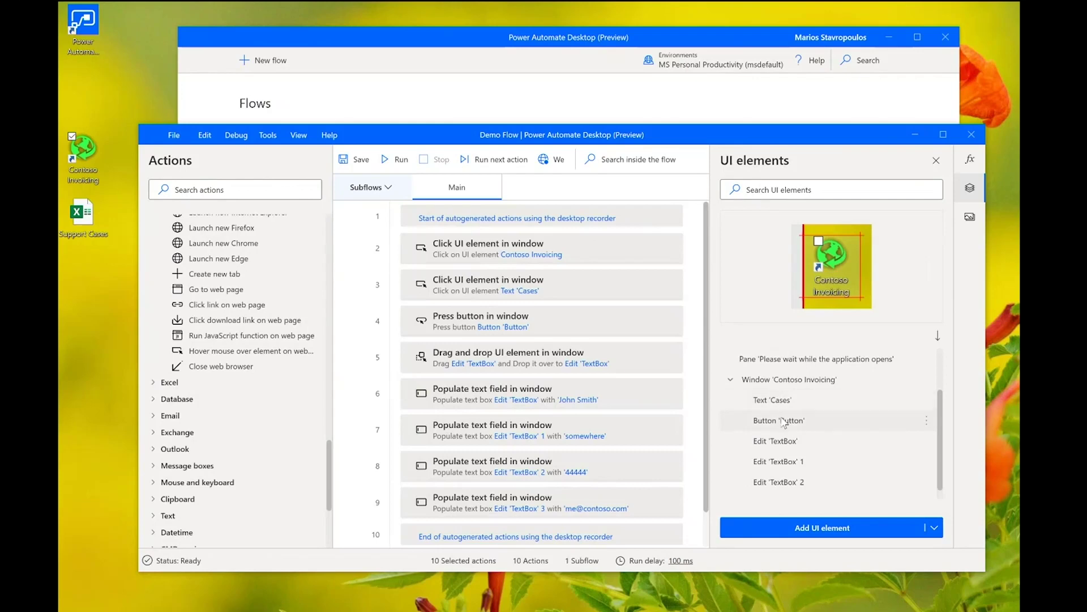
click(783, 419)
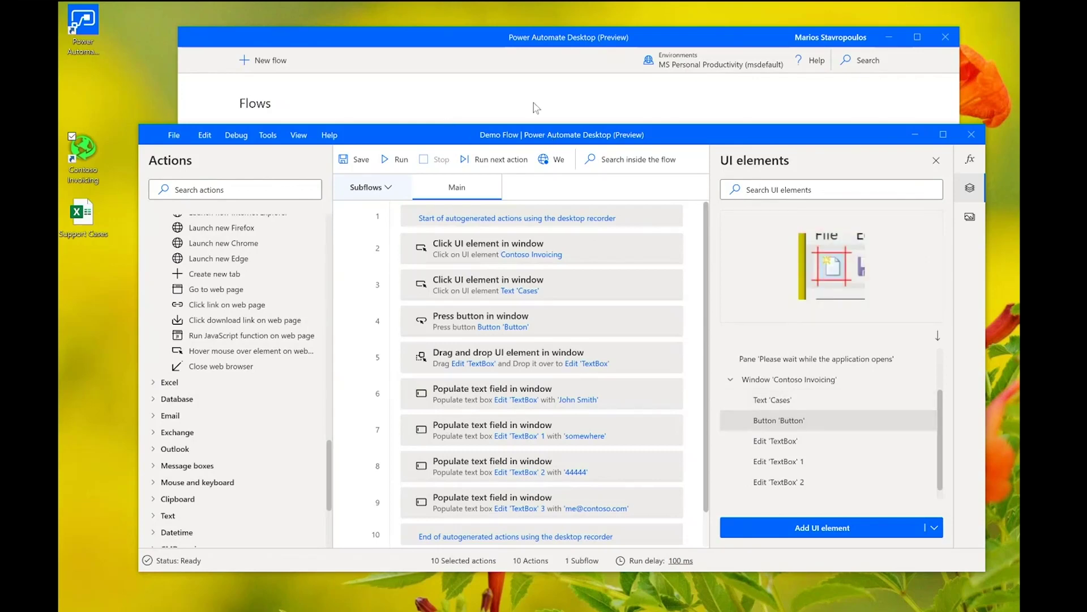
Minimize the flows console and bring the Contoso Invoicing window forward.
click(891, 39)
click(890, 37)
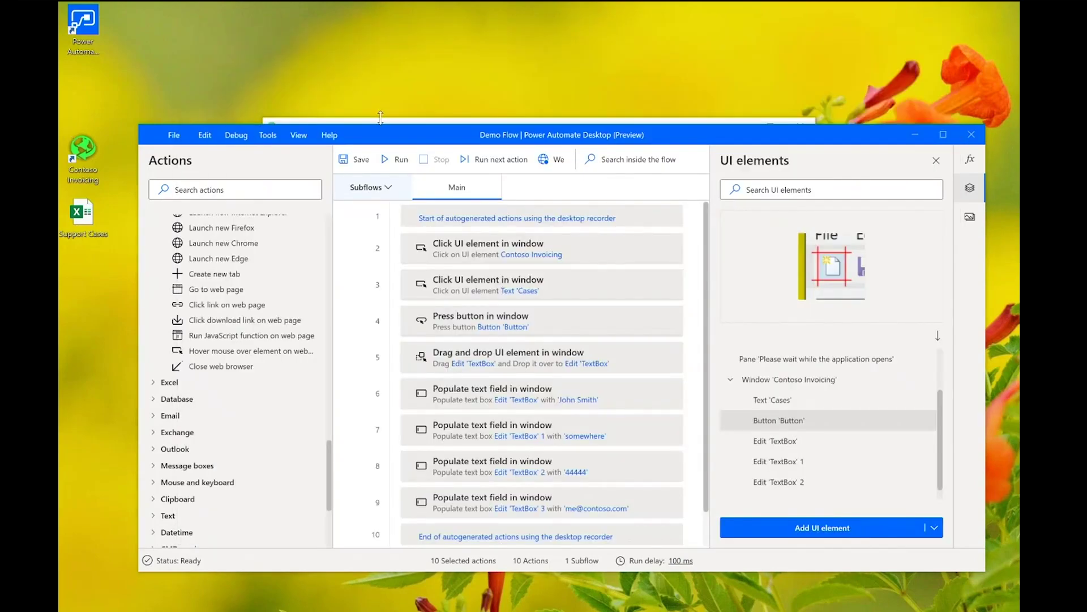
click(380, 120)
Replay the flow so case 1016 gets the sample name, address, phone and e-mail.
click(805, 129)
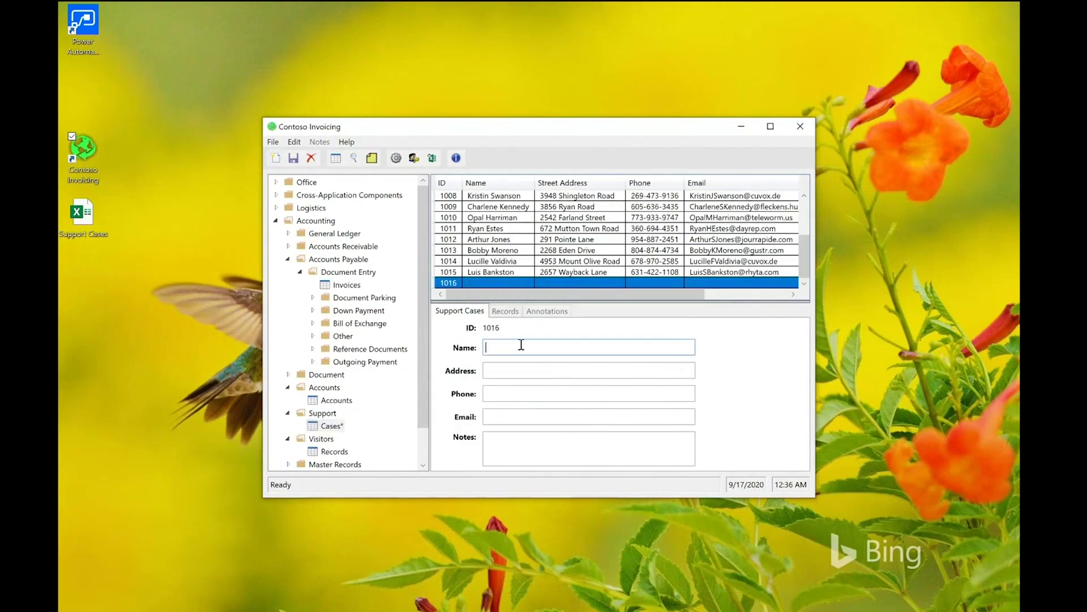
text(John Smith)
click(588, 370)
text(somewhere)
click(590, 393)
text(44444)
click(587, 416)
text(me@contoso.com)
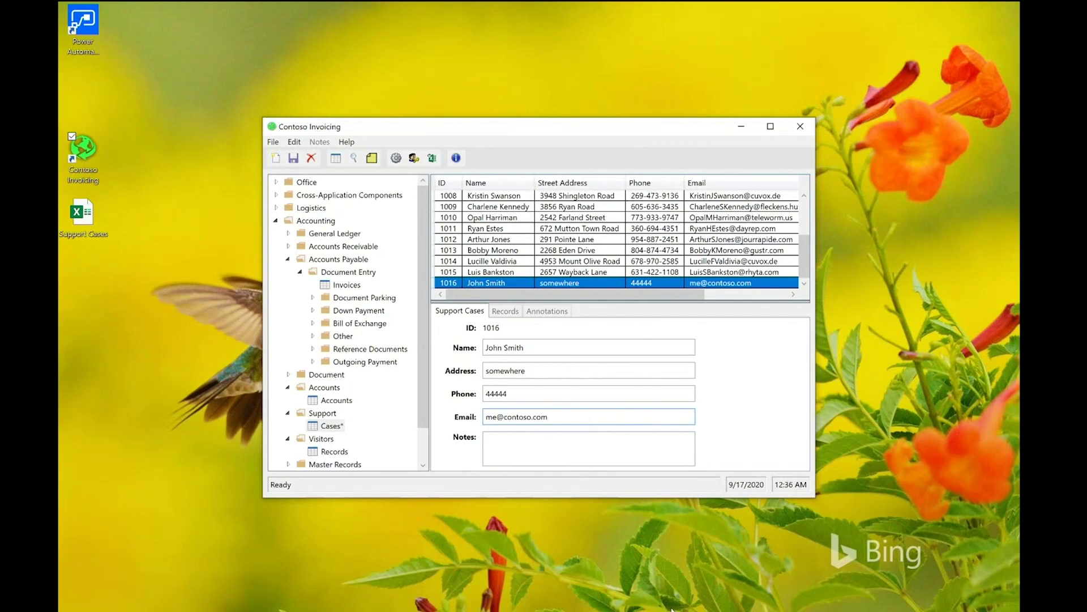
Close the Contoso Invoicing window.
click(631, 609)
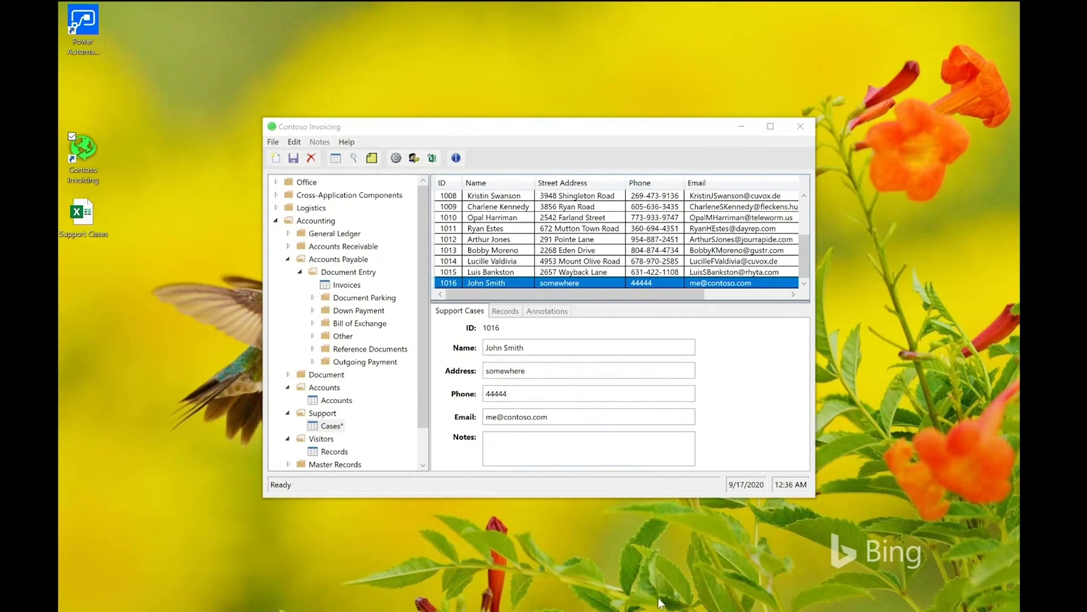
click(801, 128)
click(801, 128)
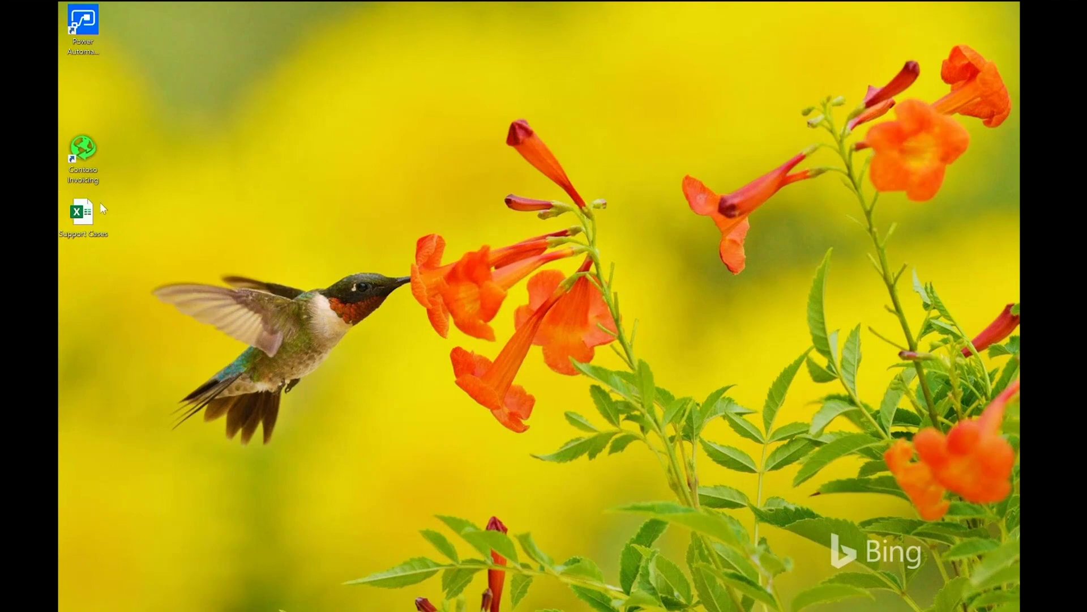
double_click(85, 214)
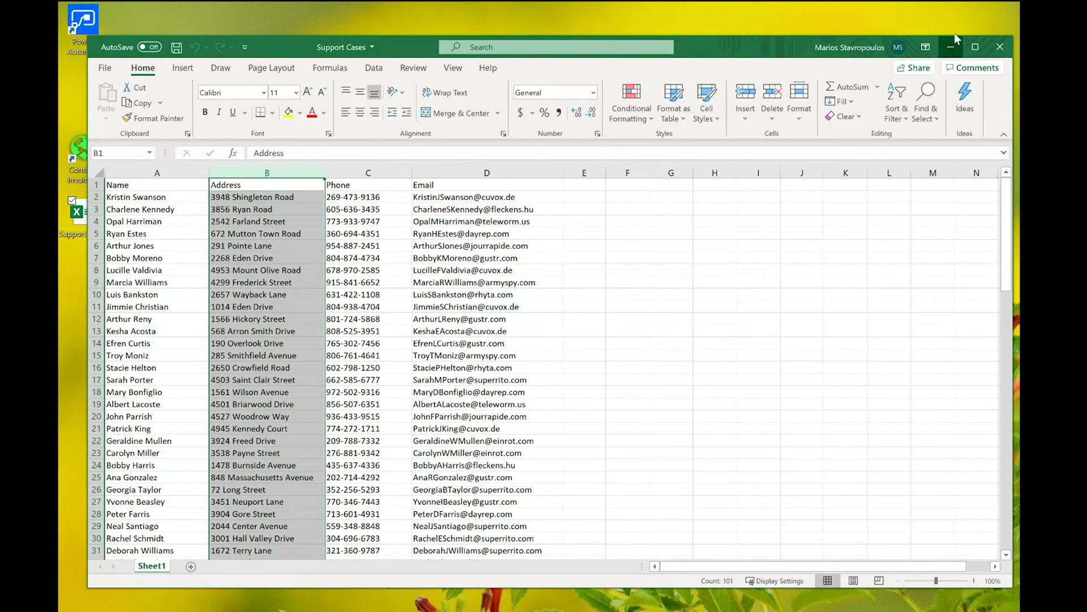
click(1000, 46)
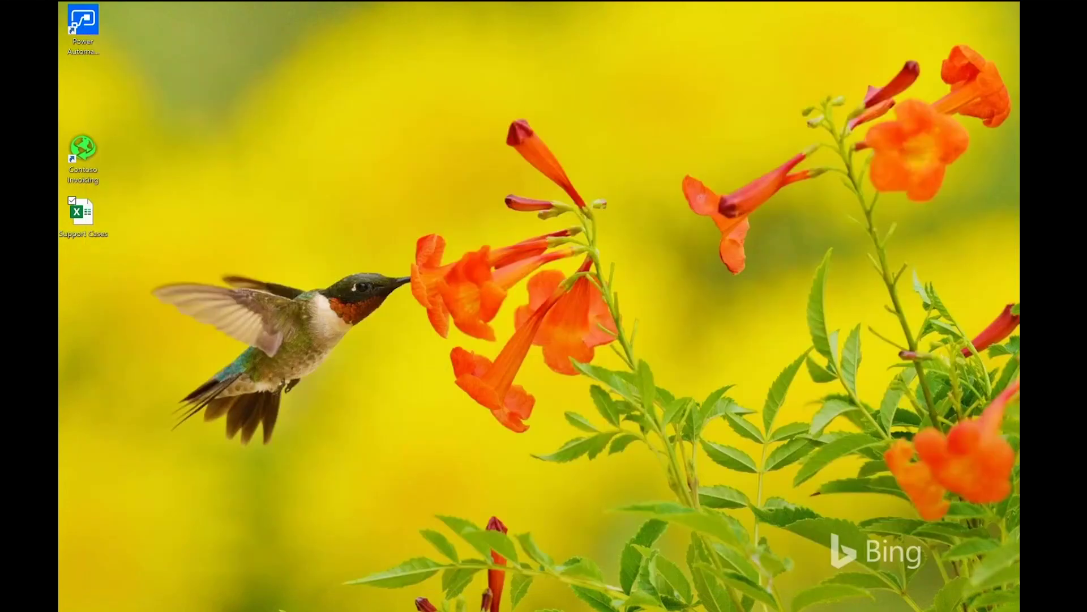
mouse_move(639, 609)
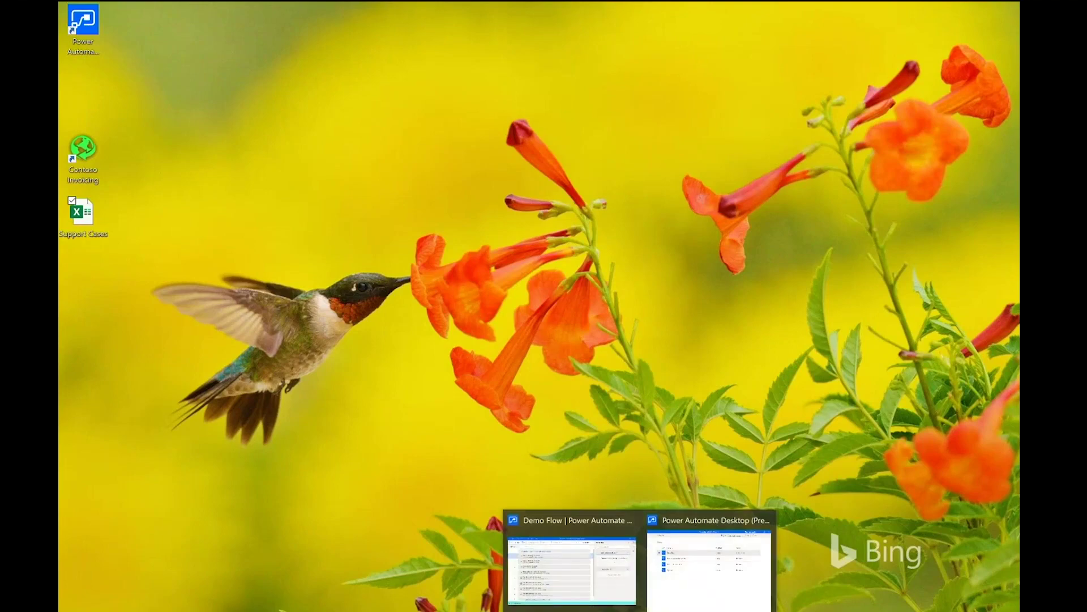
Add a Launch Excel action from the Excel group as step 4 of Demo Flow.
click(565, 565)
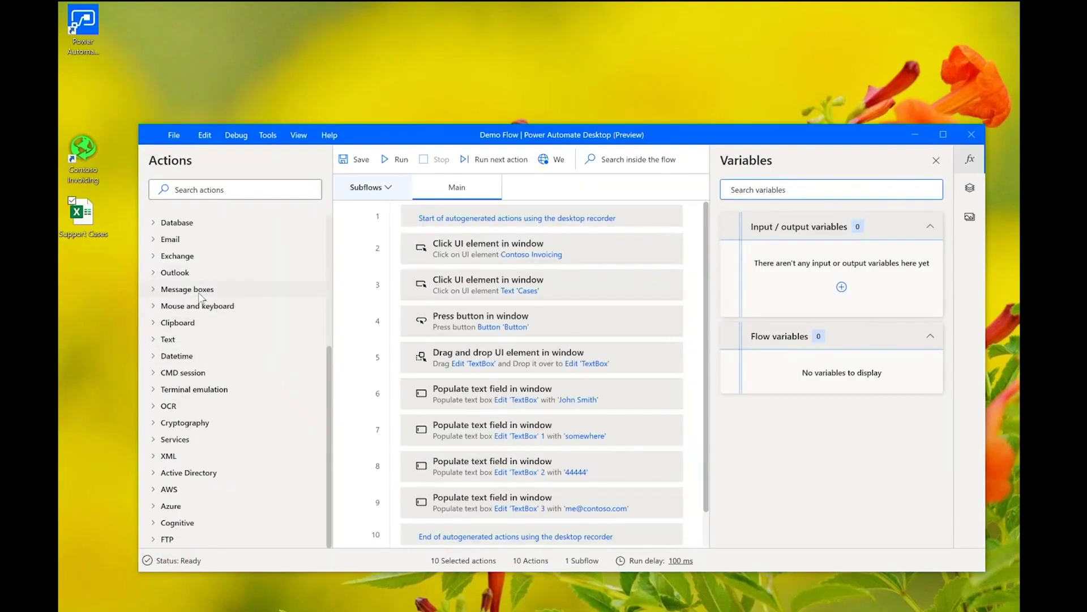
scroll(199, 299, up, 2)
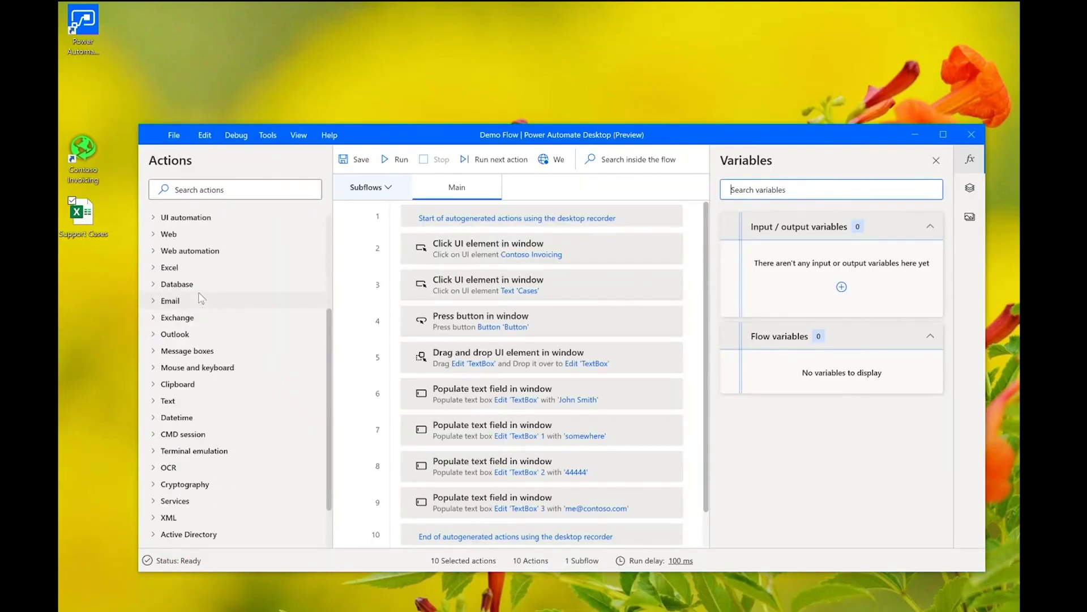
click(156, 270)
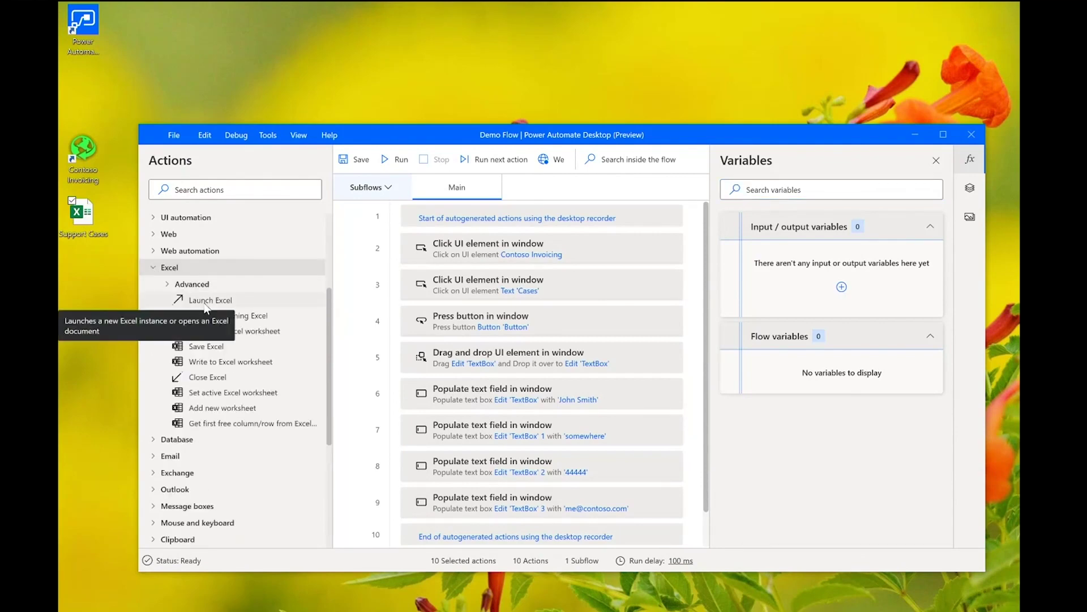
drag(207, 309, 579, 302)
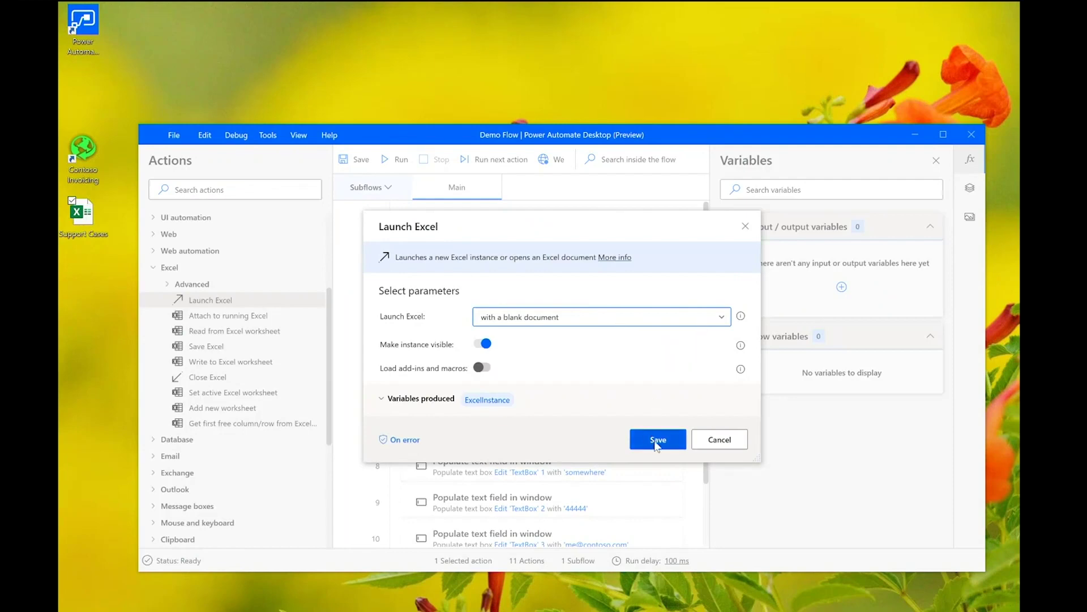
Make Launch Excel open Desktop\Support Cases.xlsx and save the step.
click(687, 316)
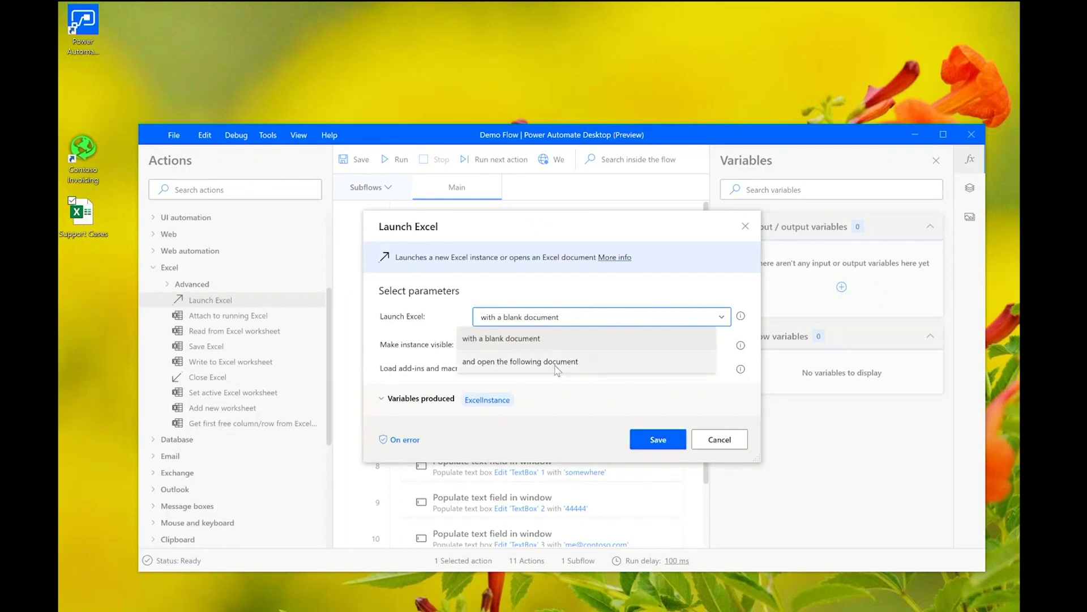
click(555, 364)
click(705, 315)
click(393, 277)
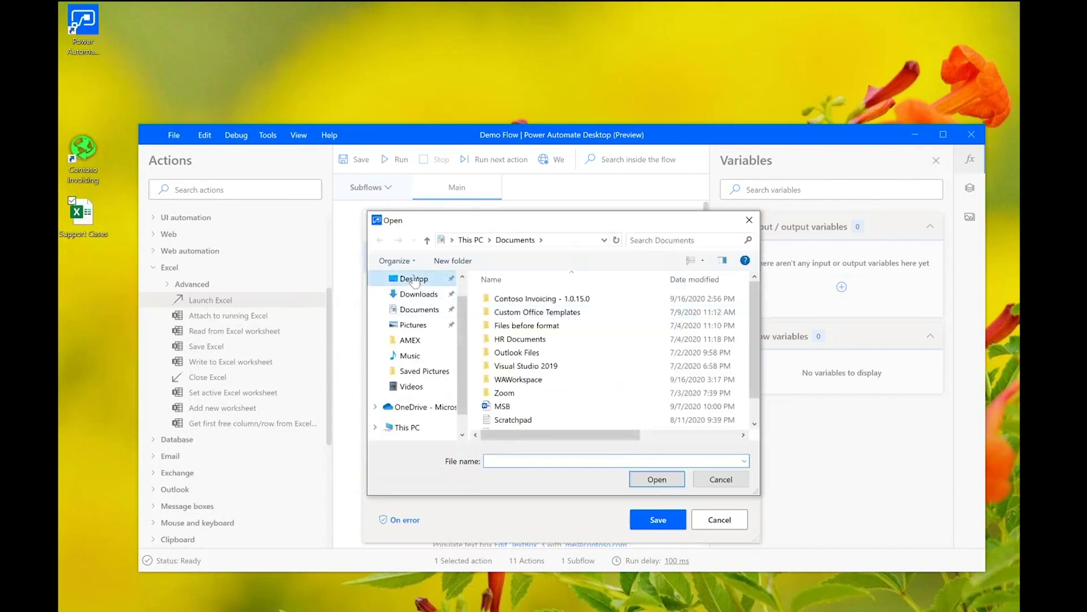
click(595, 310)
click(657, 480)
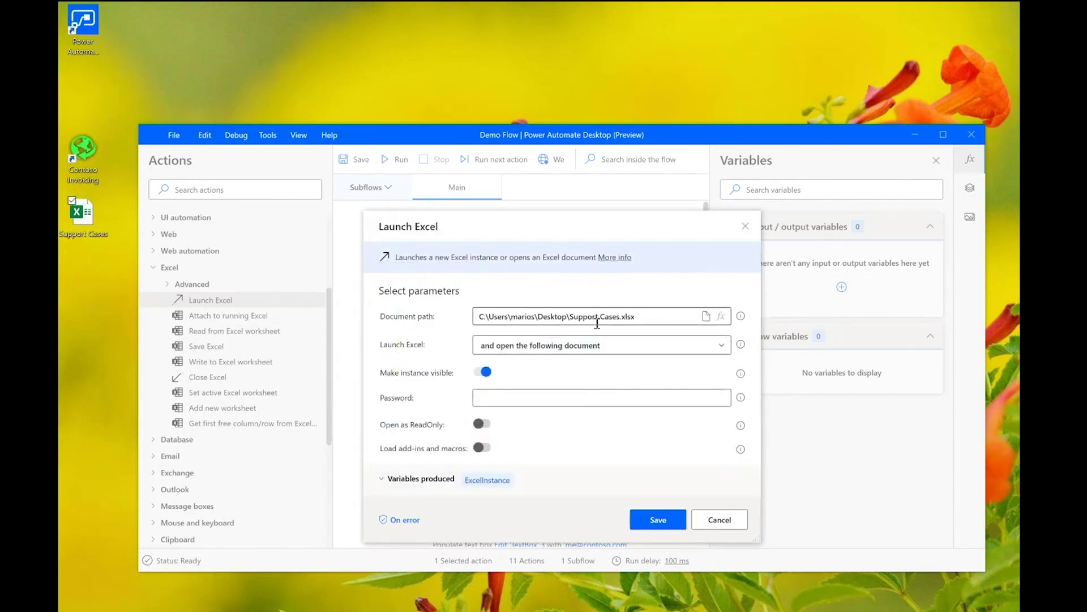
click(657, 519)
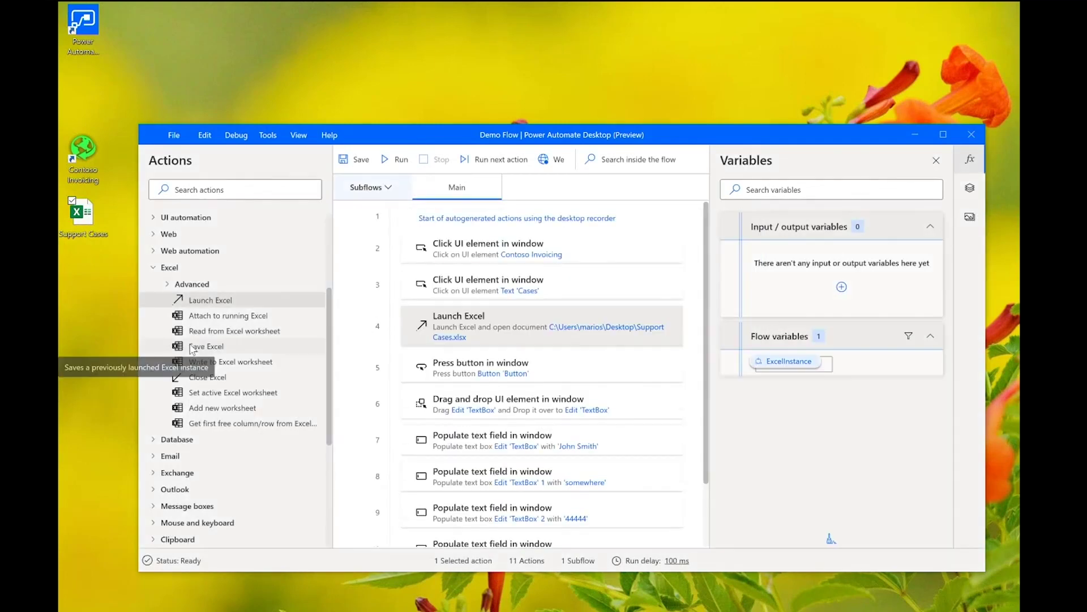
Add a Read from Excel worksheet step after Launch Excel, retrieving values from a range of cells.
drag(214, 337, 499, 345)
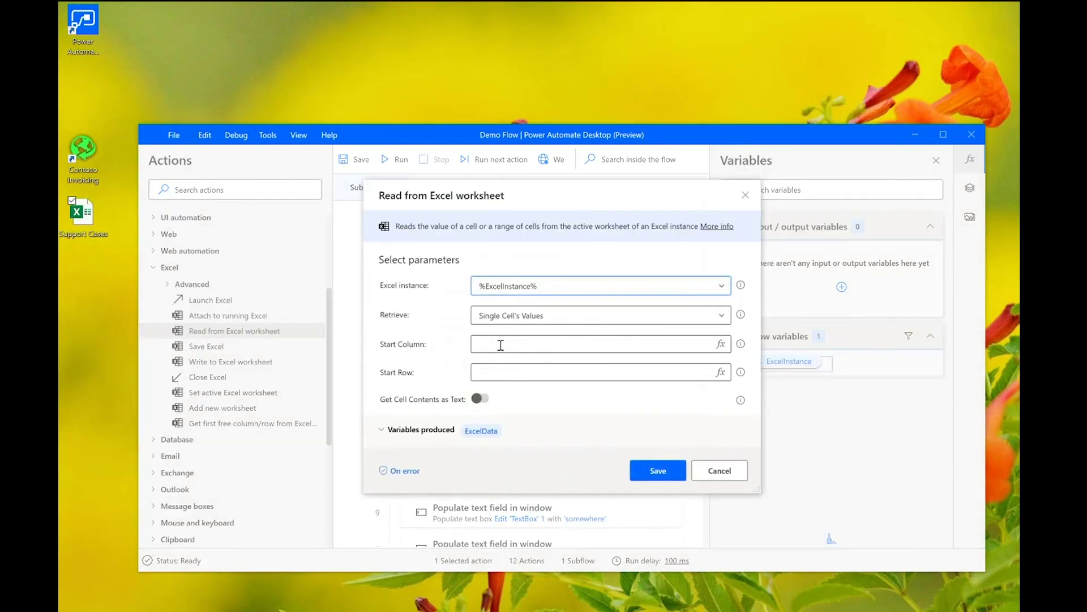
click(722, 316)
click(509, 362)
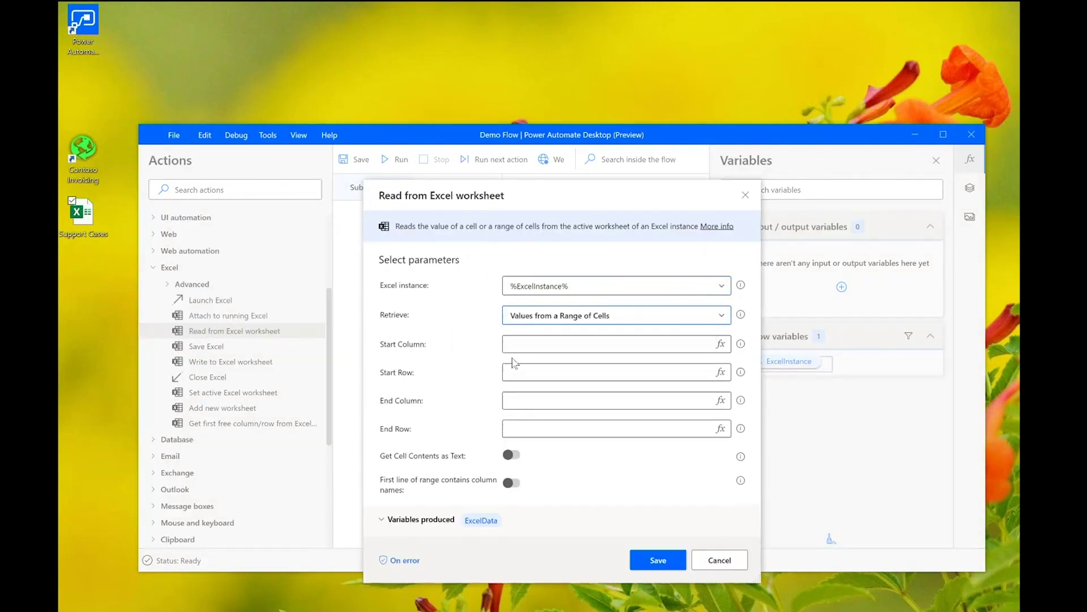
Read columns 1–4, rows 1–6 into ExcelData, with the first row as column names.
click(533, 345)
text(1)
click(521, 373)
text(1)
click(519, 399)
text(4)
click(543, 428)
text(6)
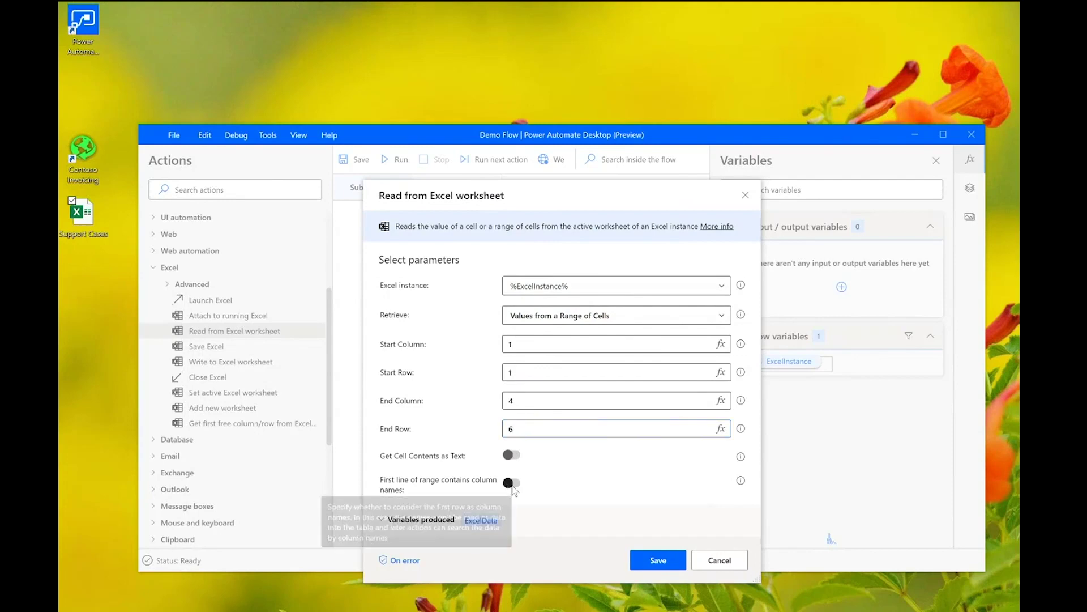
click(512, 484)
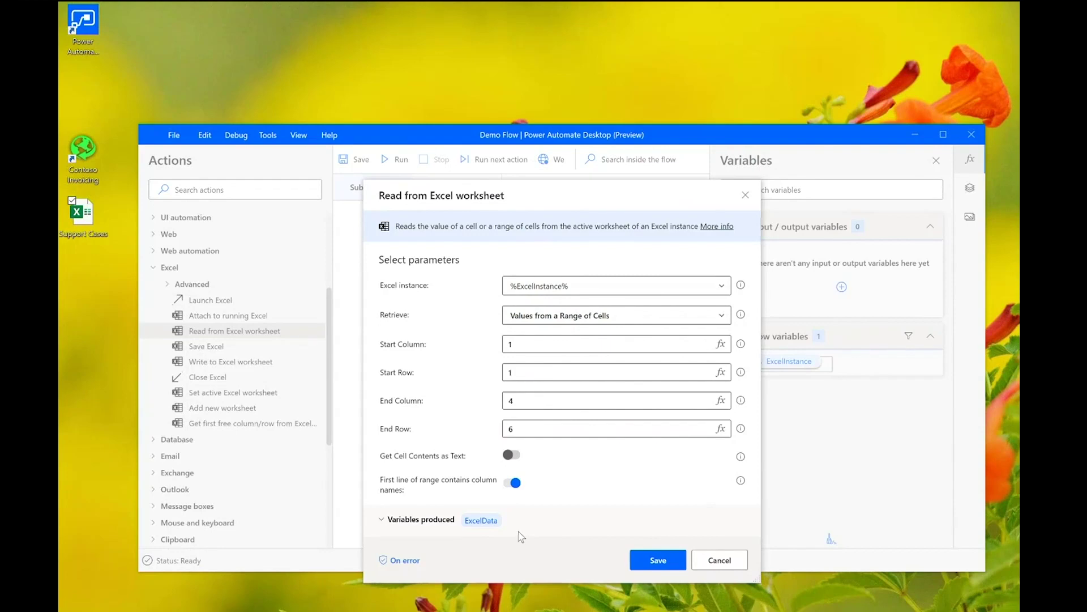
mouse_move(476, 524)
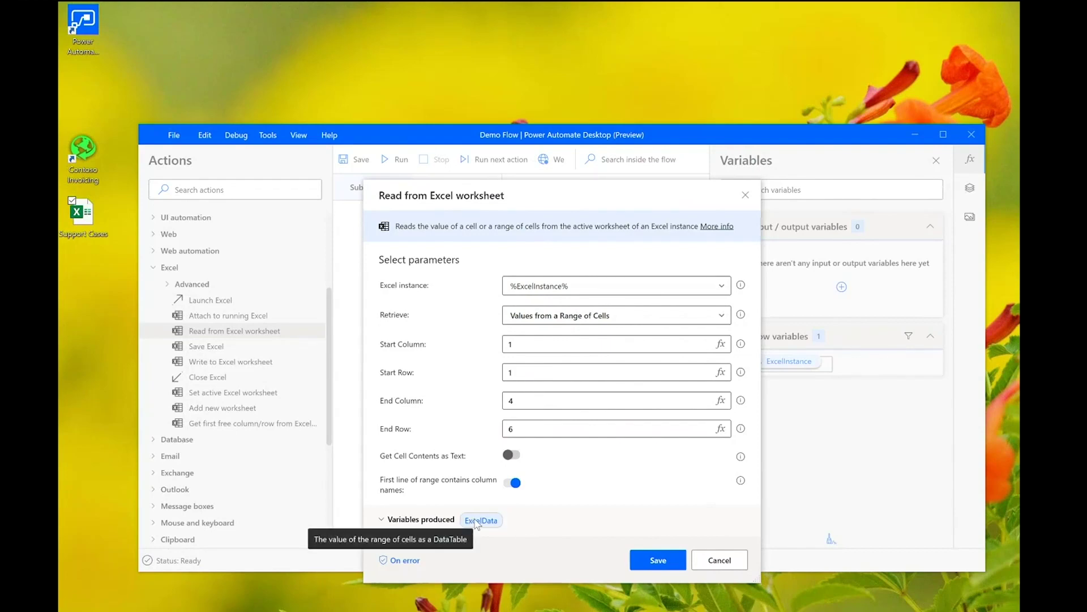
click(657, 561)
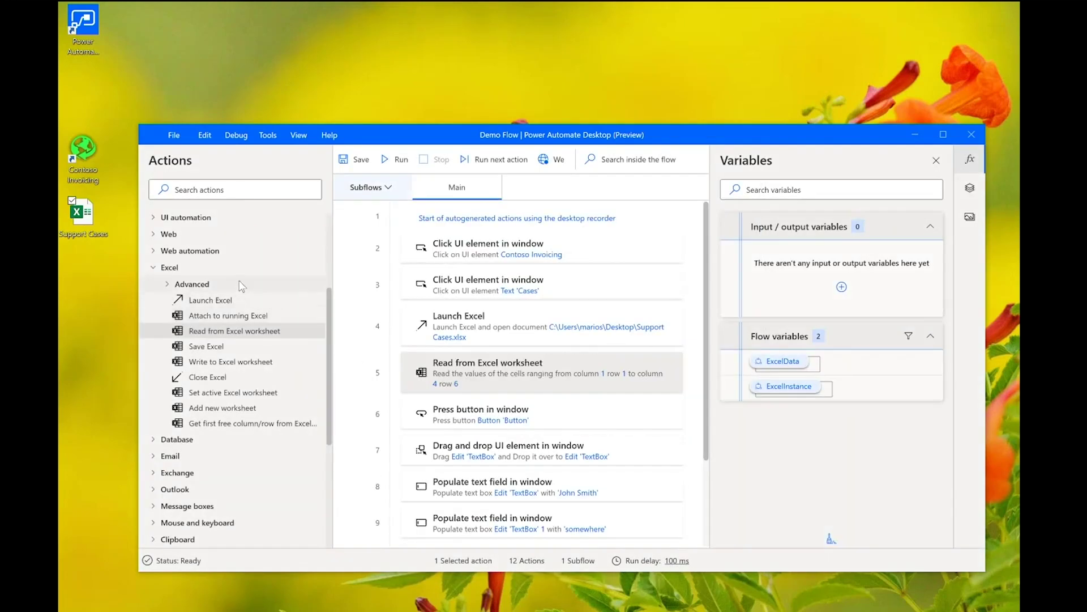
Add a For each loop over %ExcelData% and move its End below the recorded form steps.
scroll(242, 286, up, 5)
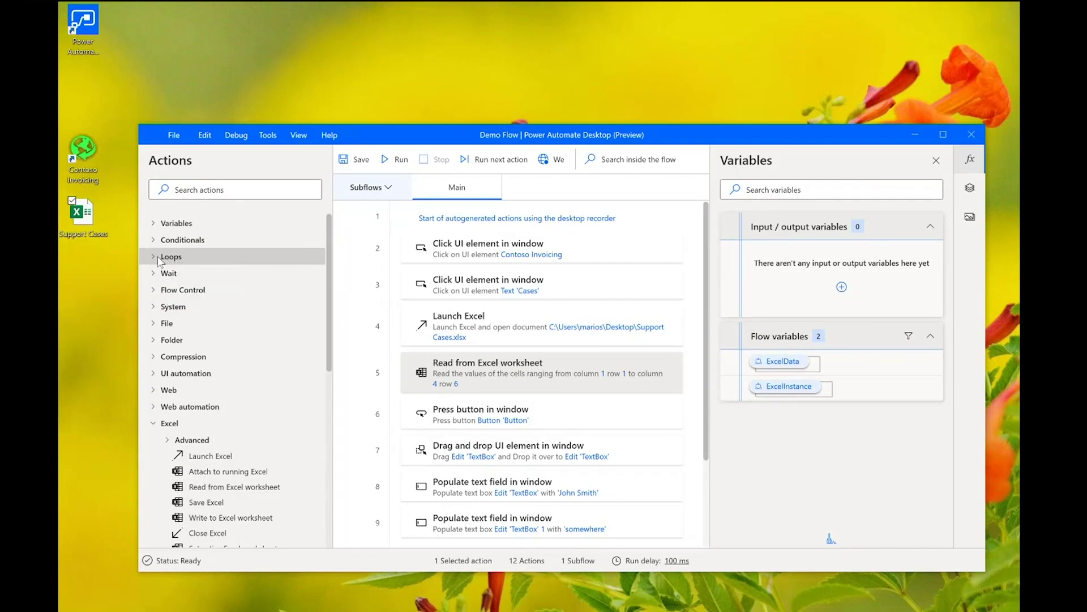
click(161, 258)
drag(200, 293, 517, 405)
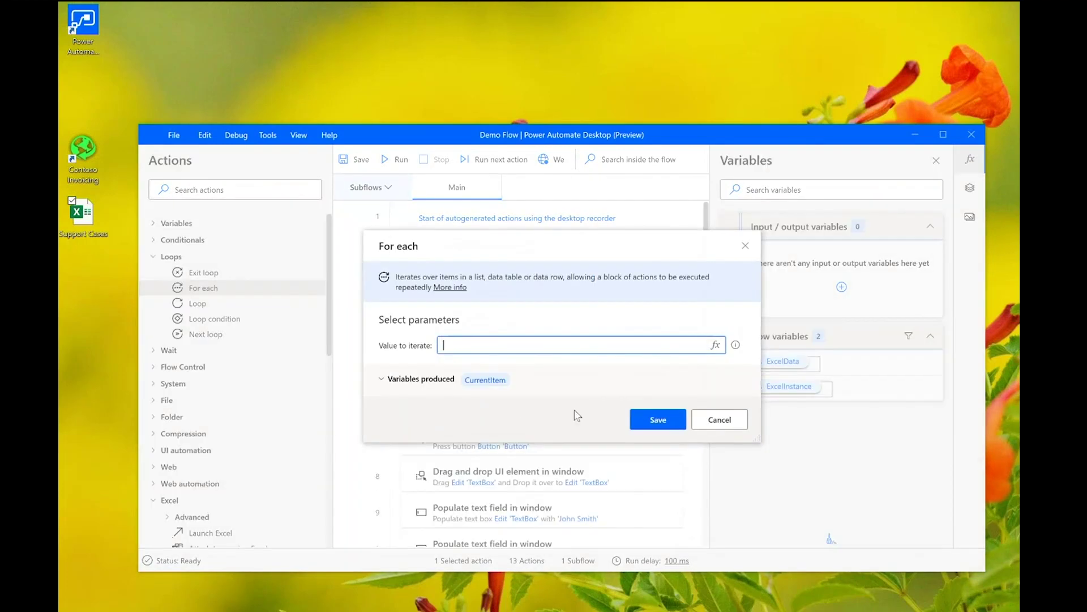
click(716, 345)
click(395, 429)
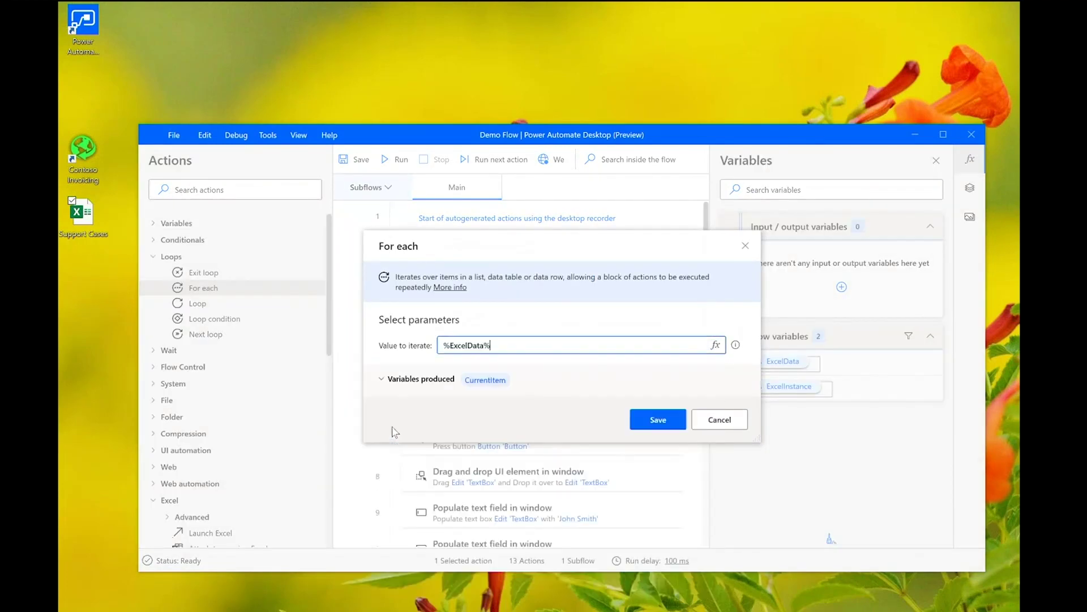
click(660, 421)
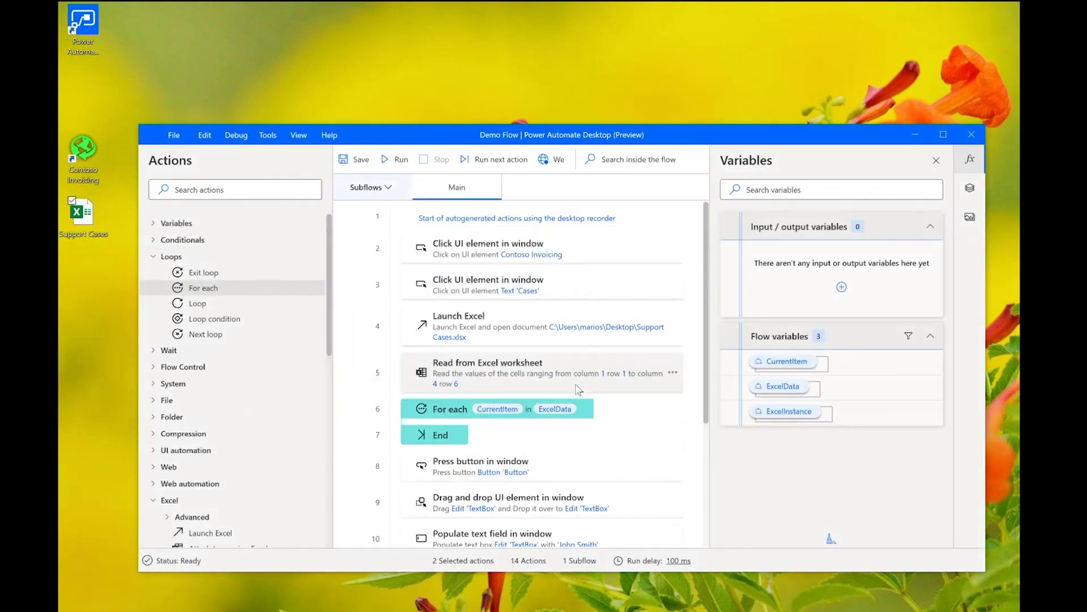
click(623, 432)
drag(450, 431, 476, 527)
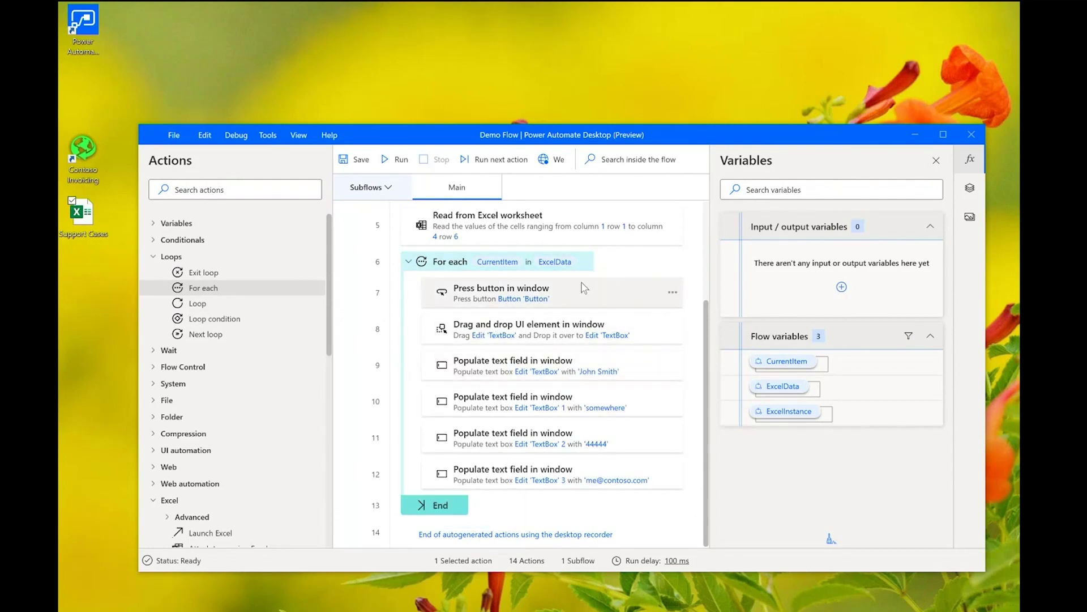
Replace the fixed name in the first text-entry step with CurrentItem's Name column.
double_click(633, 329)
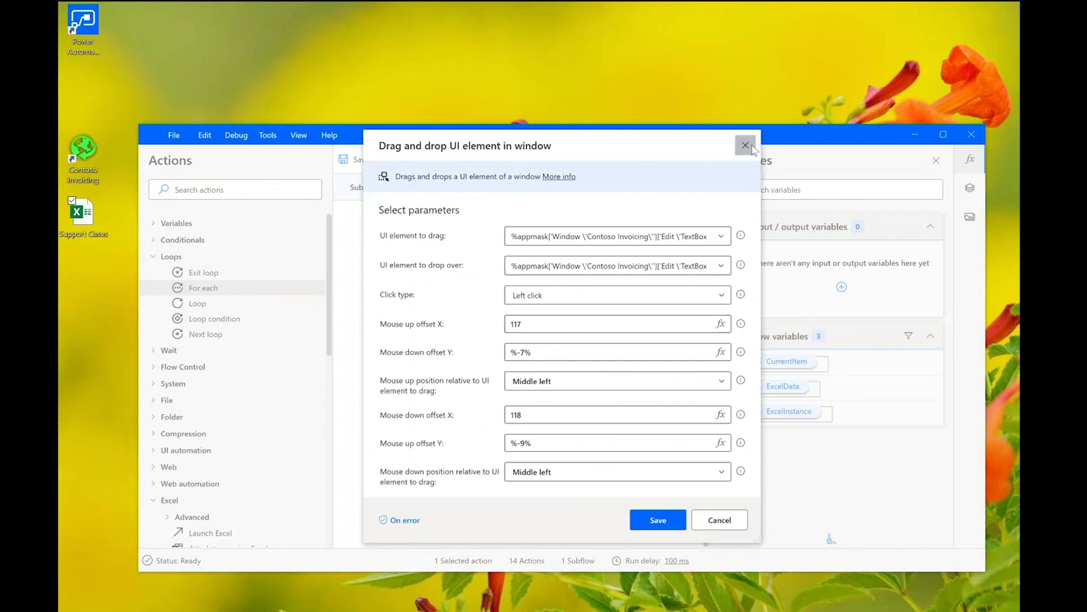
click(746, 145)
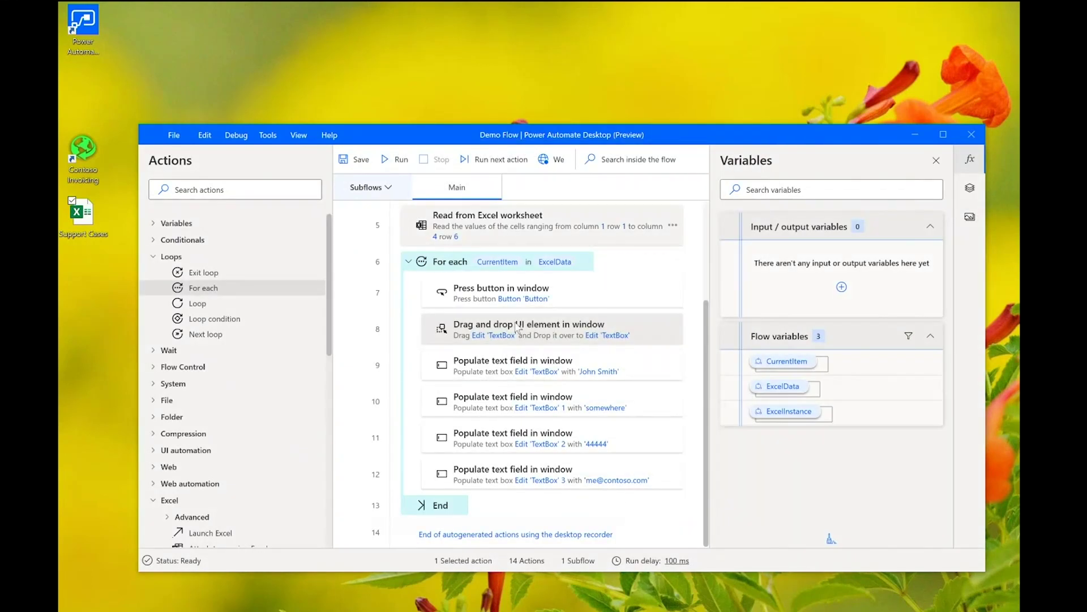
double_click(531, 374)
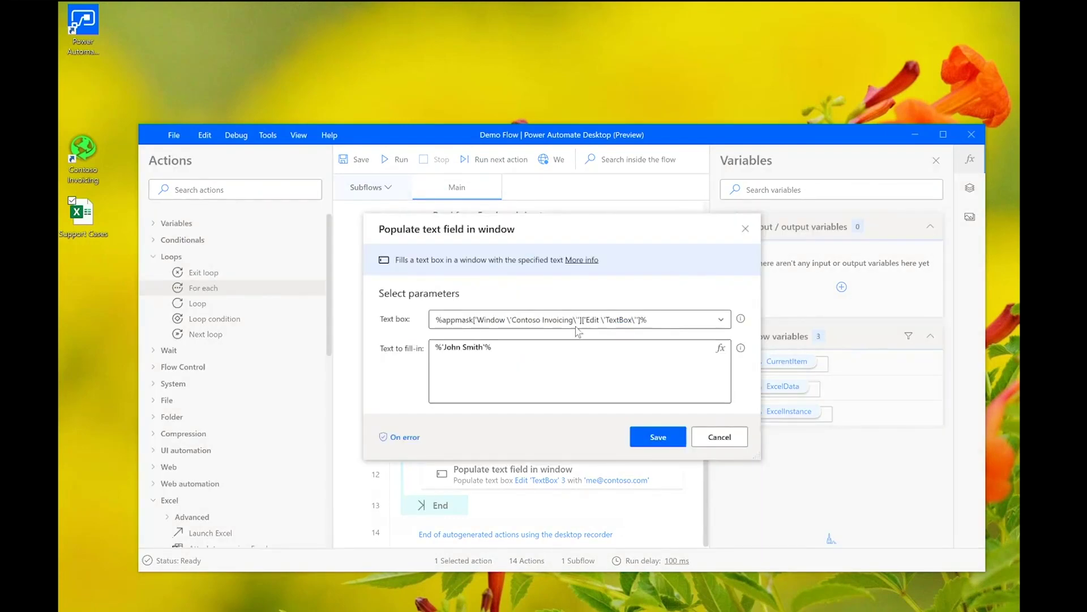
drag(621, 345, 327, 340)
click(721, 349)
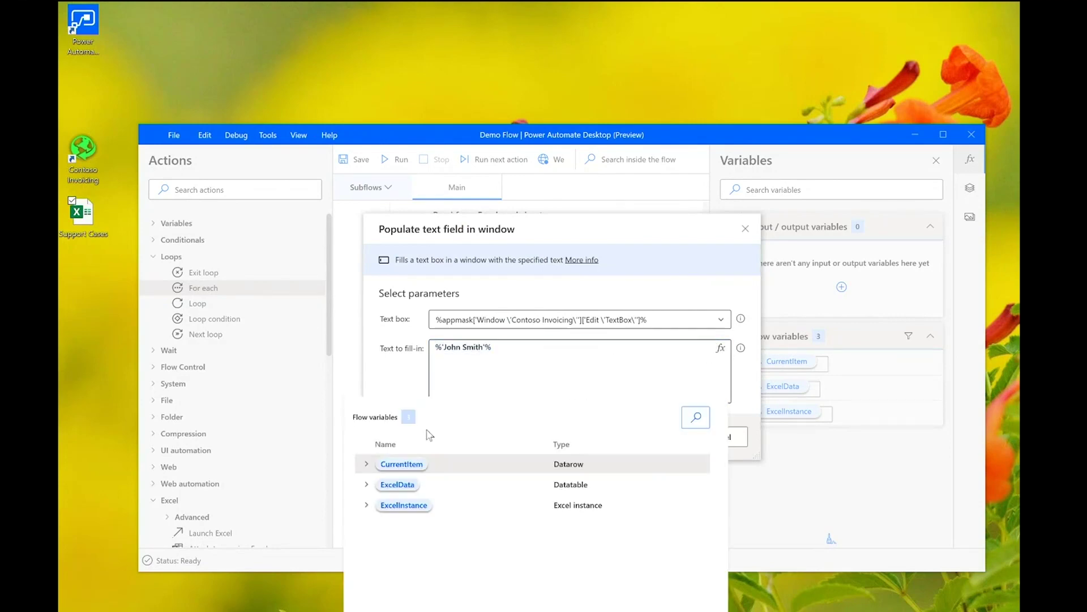
click(402, 465)
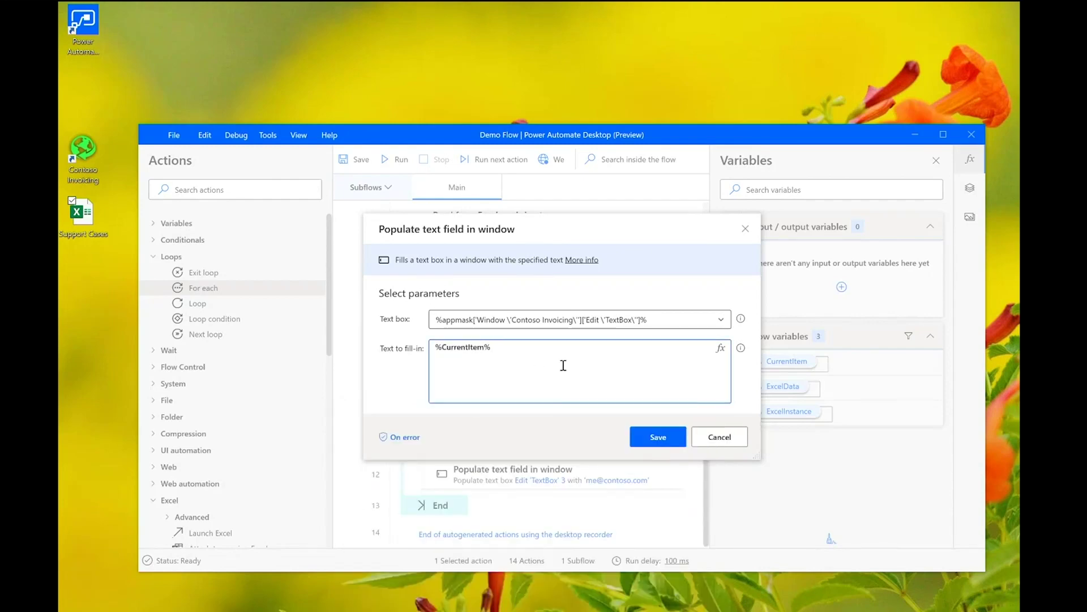
text(['Name)
click(659, 434)
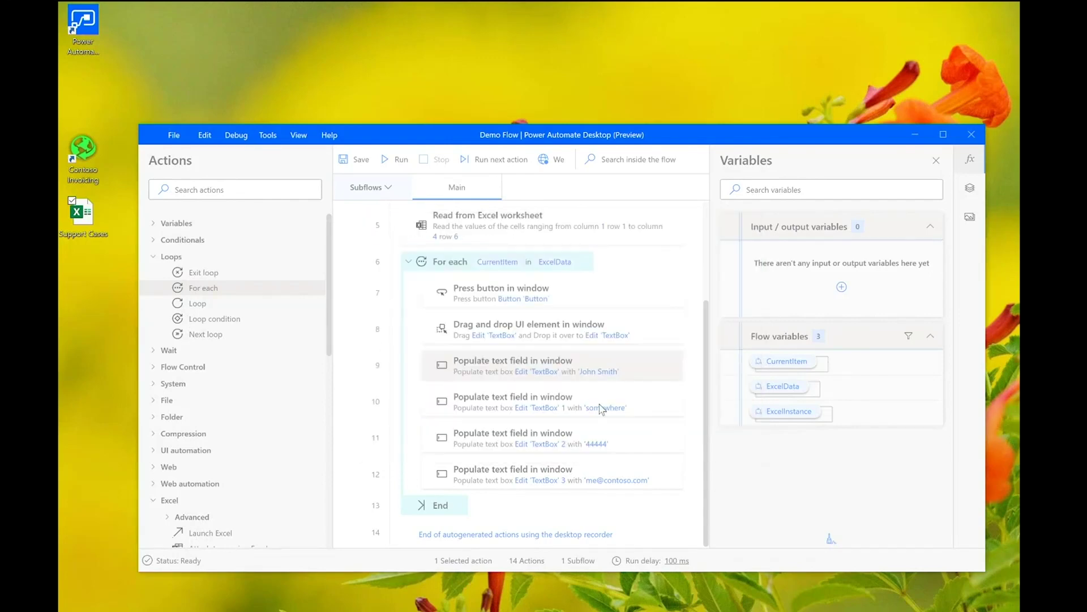
Make the Address text-fill step enter CurrentItem's Address instead of fixed text.
double_click(602, 409)
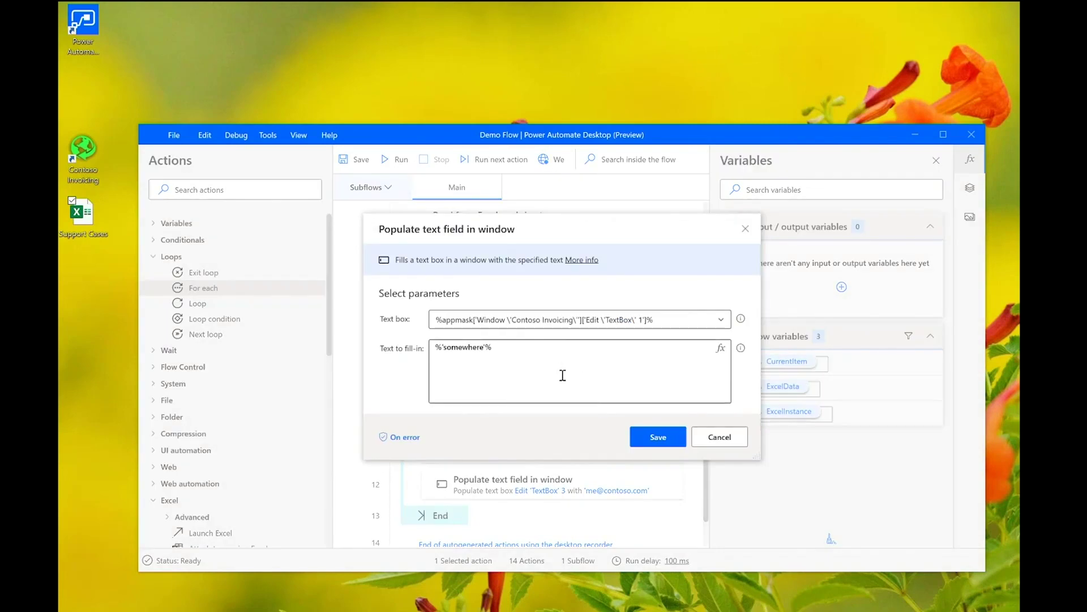
click(721, 348)
double_click(396, 463)
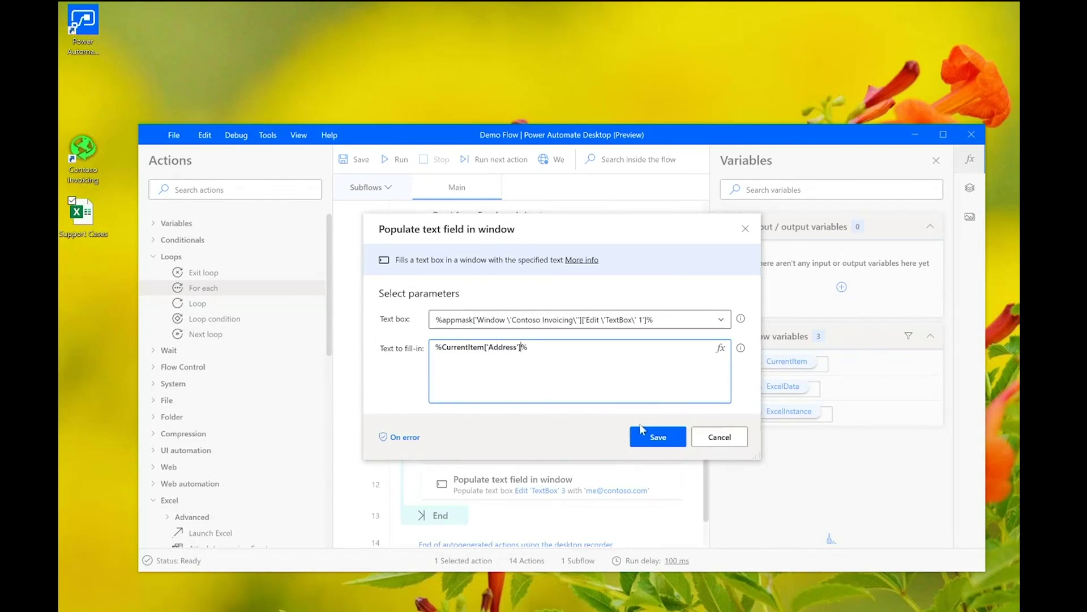
click(657, 437)
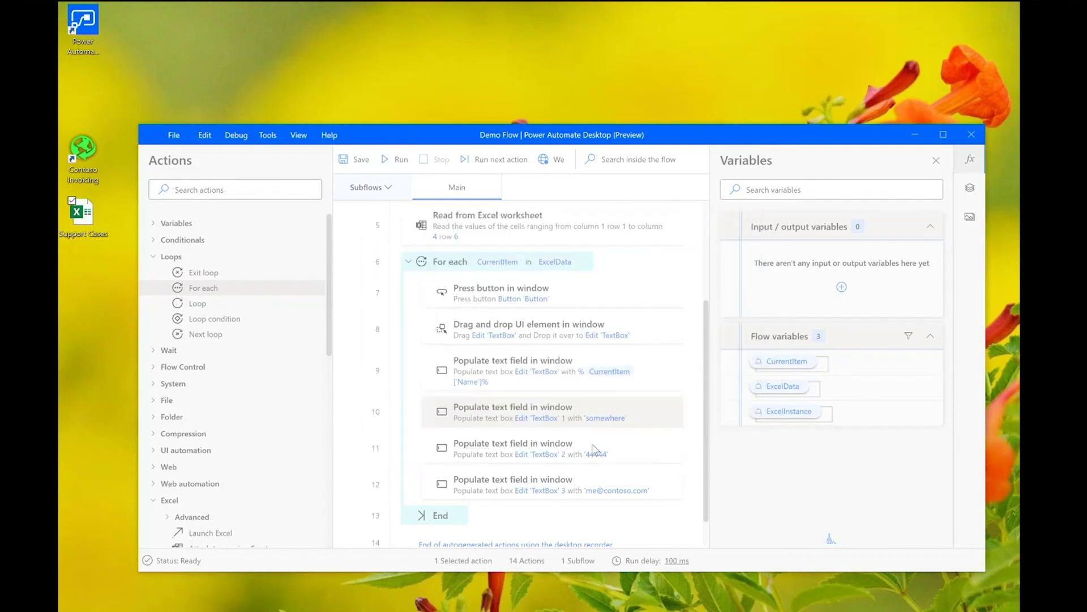
Replace the fixed 44444 phone value with CurrentItem['Phone'].
double_click(594, 449)
drag(539, 364, 274, 338)
click(721, 347)
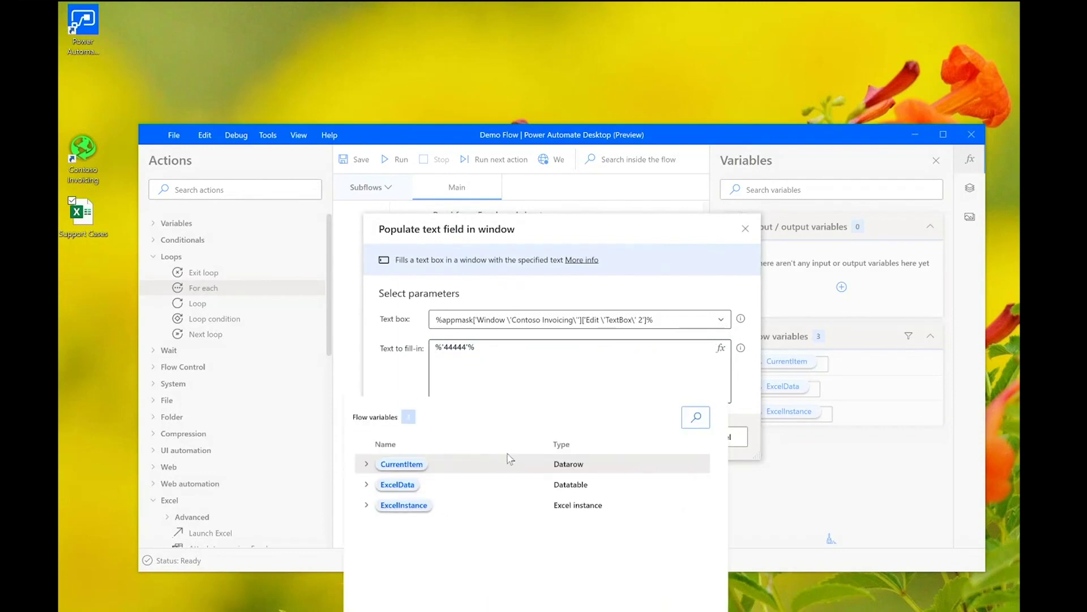
double_click(402, 463)
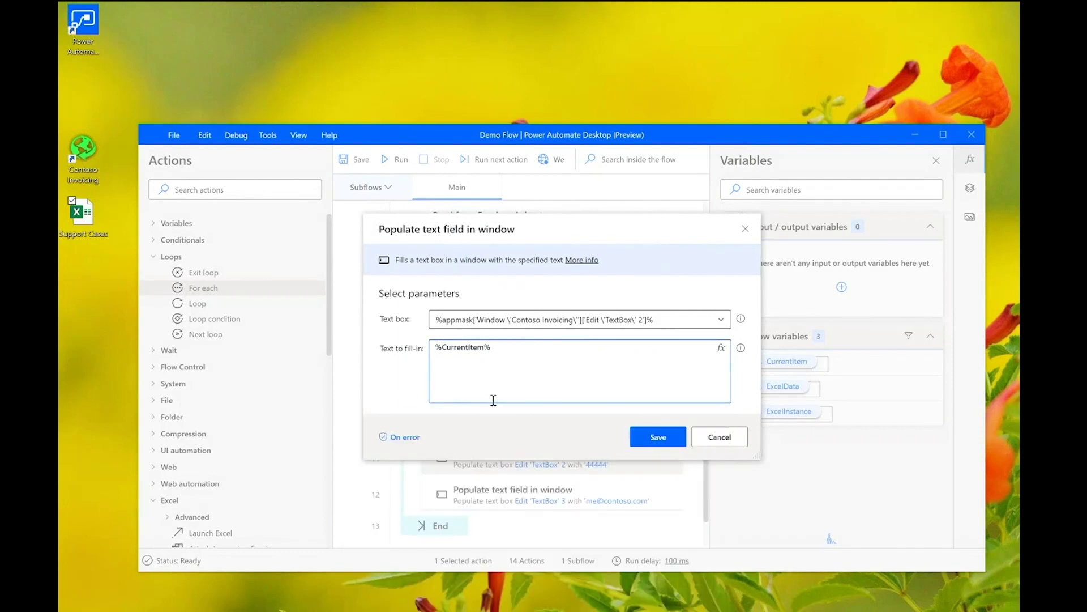
text(['Phone'])
click(656, 436)
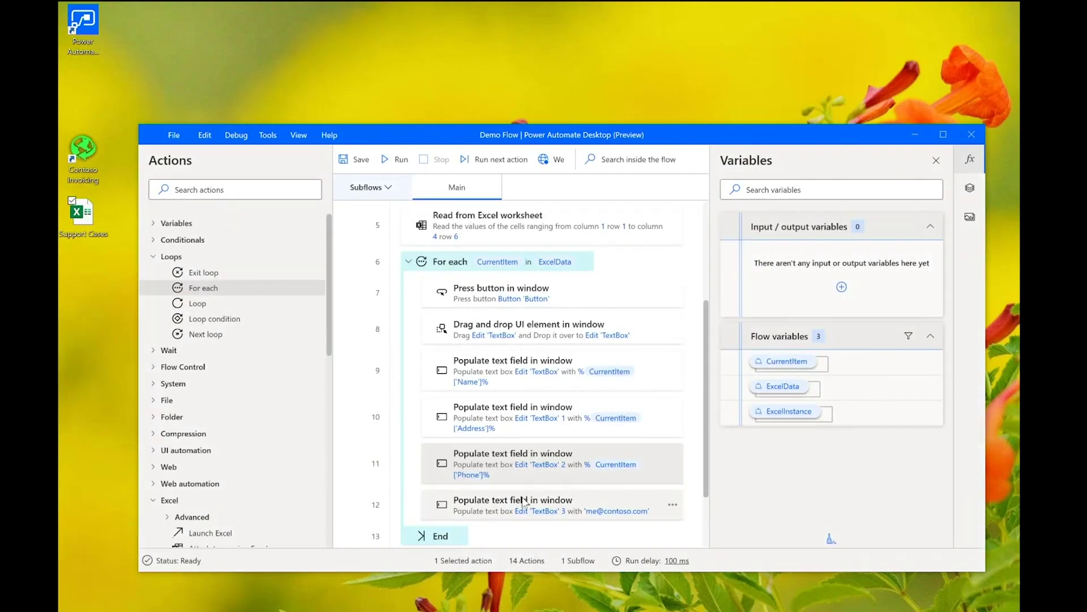
Make the Email text-fill step enter CurrentItem's Email instead of the fixed address.
double_click(542, 509)
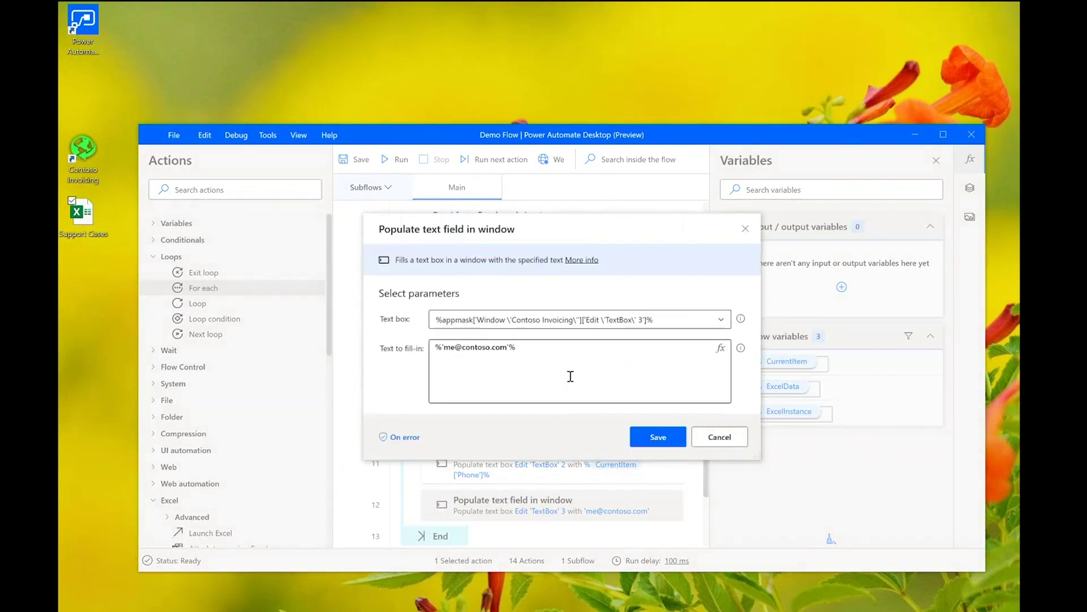
click(720, 348)
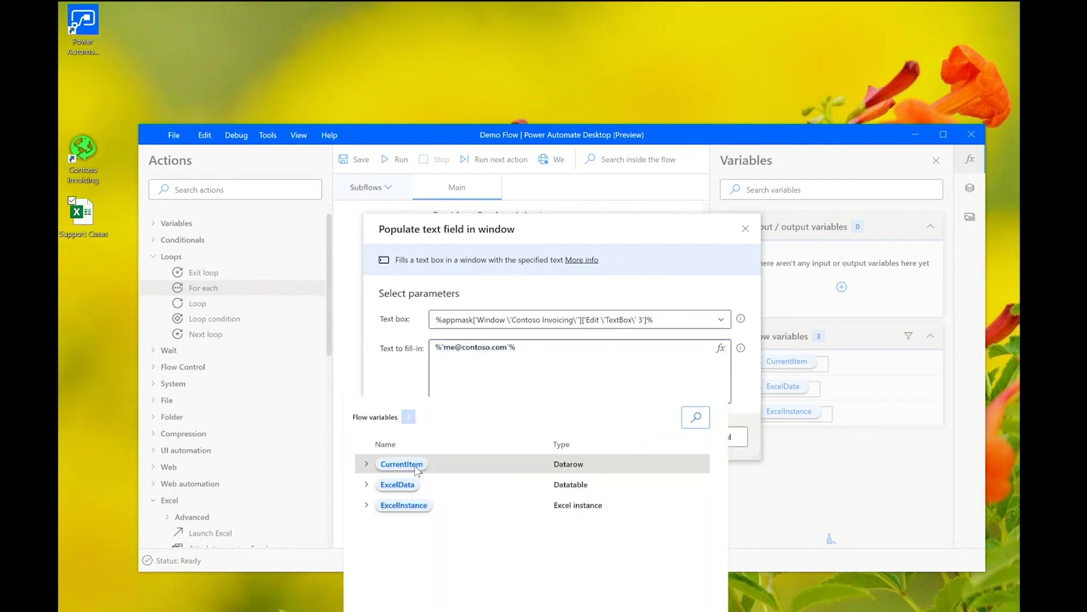
click(416, 467)
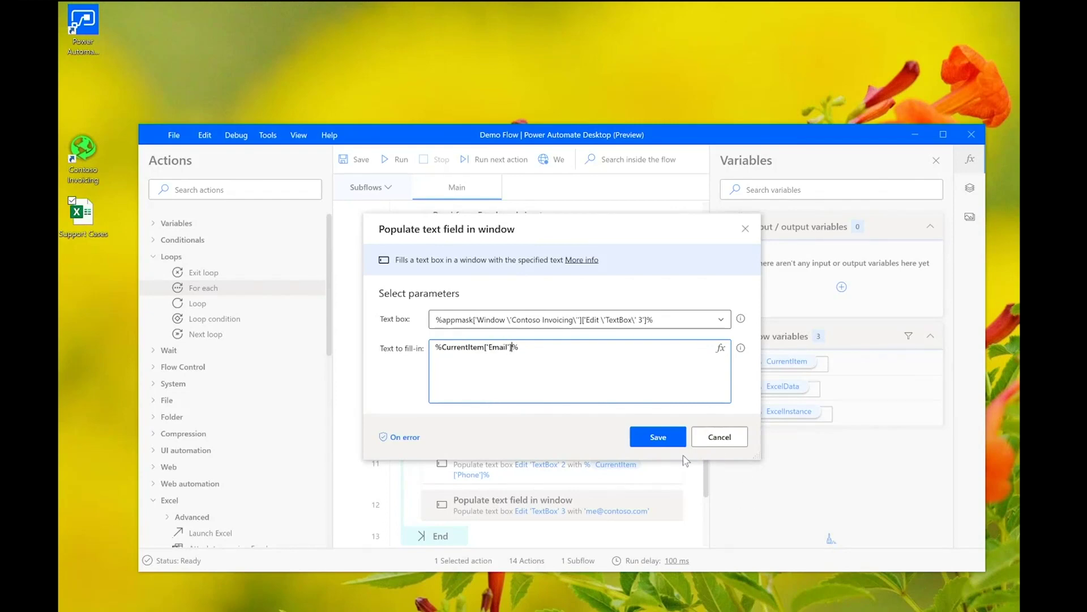
click(657, 436)
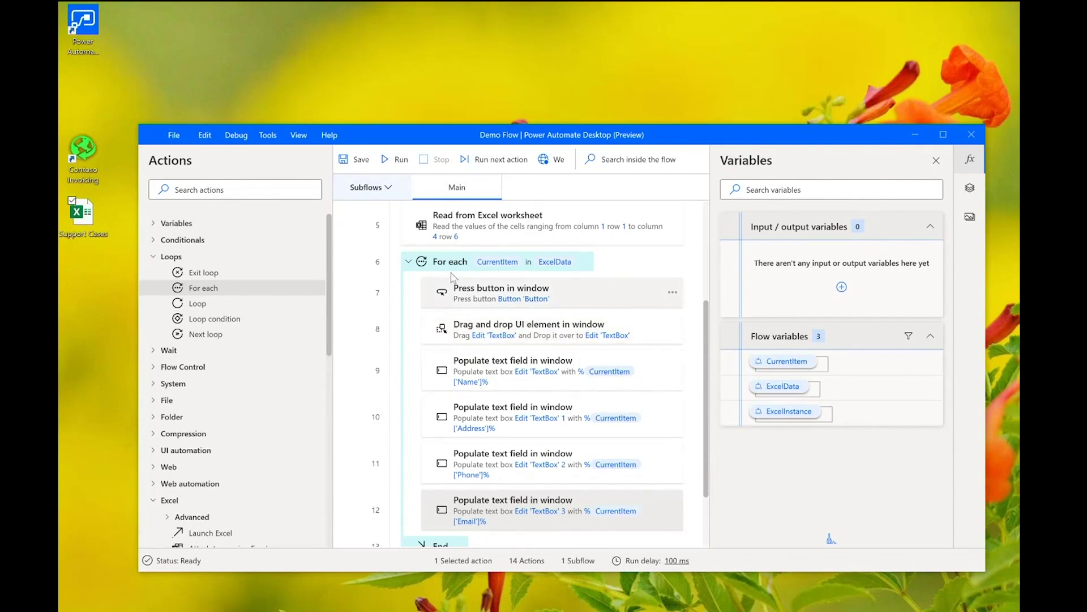
Run the flow, creating case 1016 with the first row's name, address, phone and email.
click(401, 161)
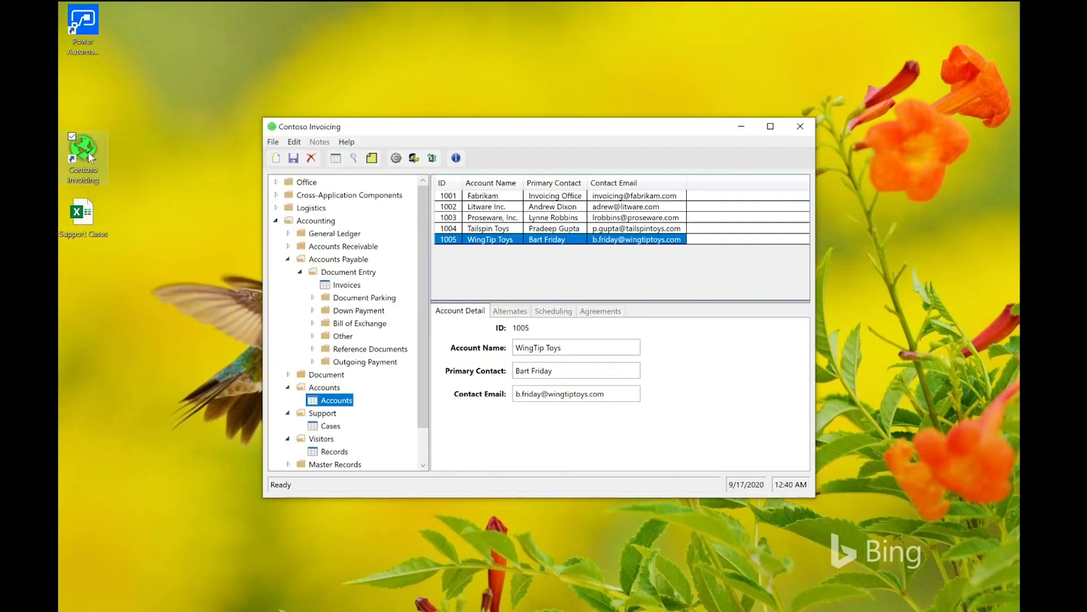
click(330, 426)
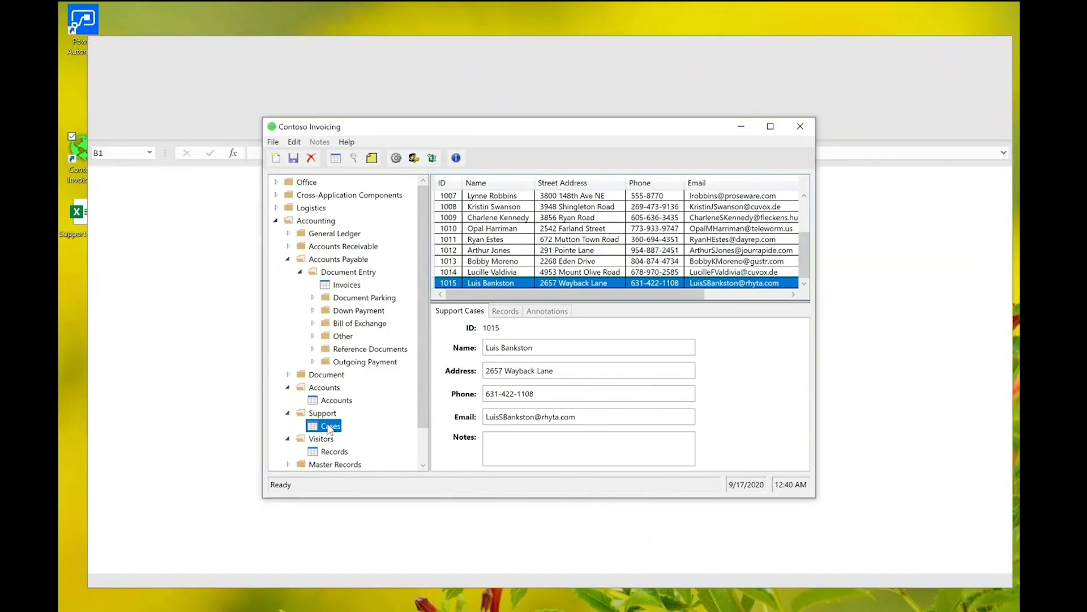
click(276, 158)
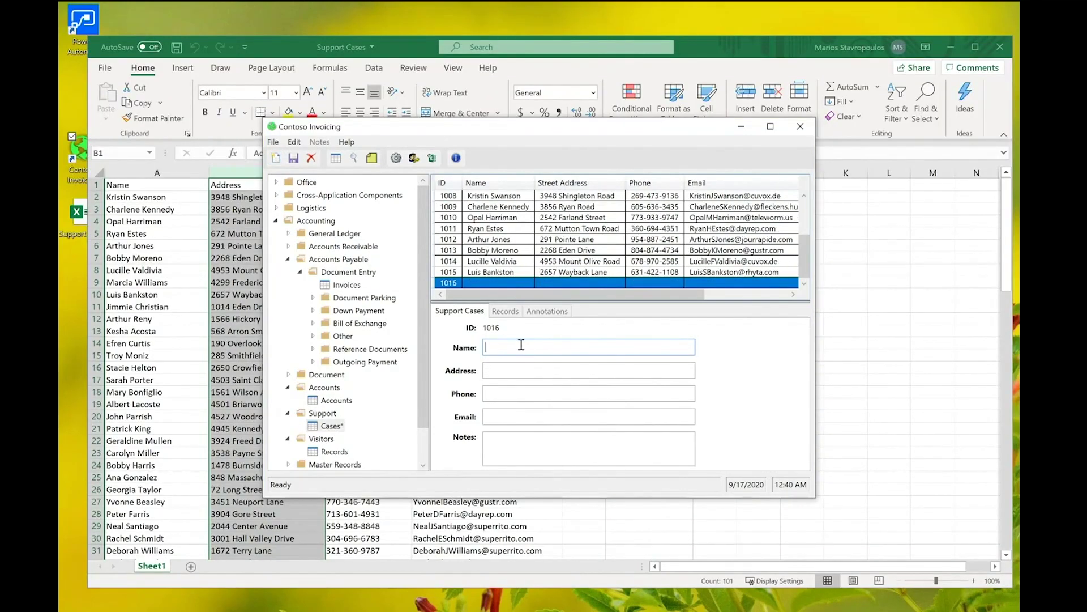
click(590, 370)
click(590, 390)
click(589, 416)
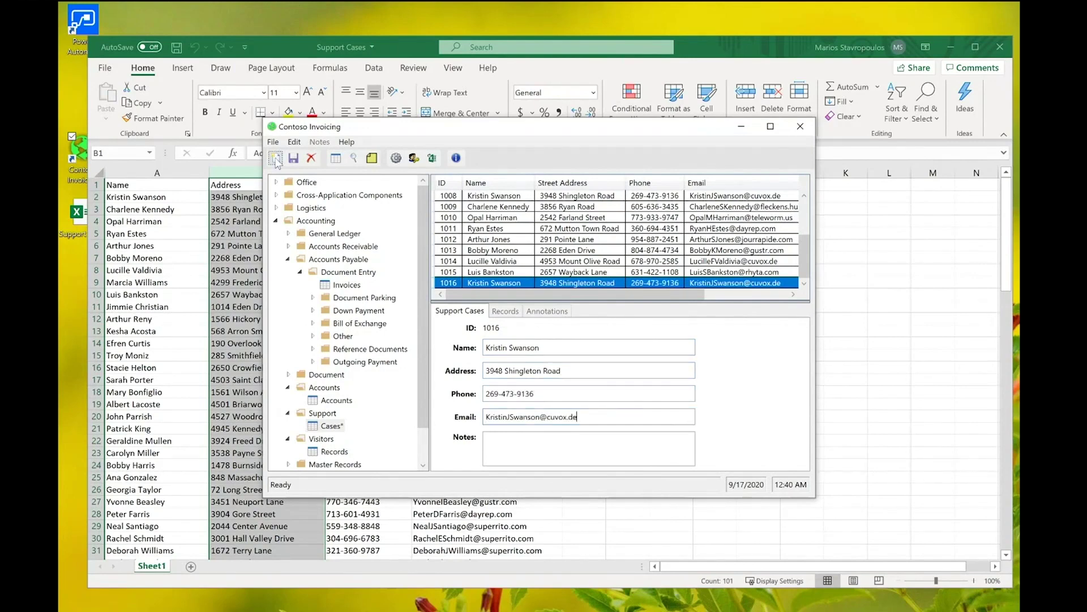
Create case 1017 with the second spreadsheet row's name, address, phone and email.
click(275, 158)
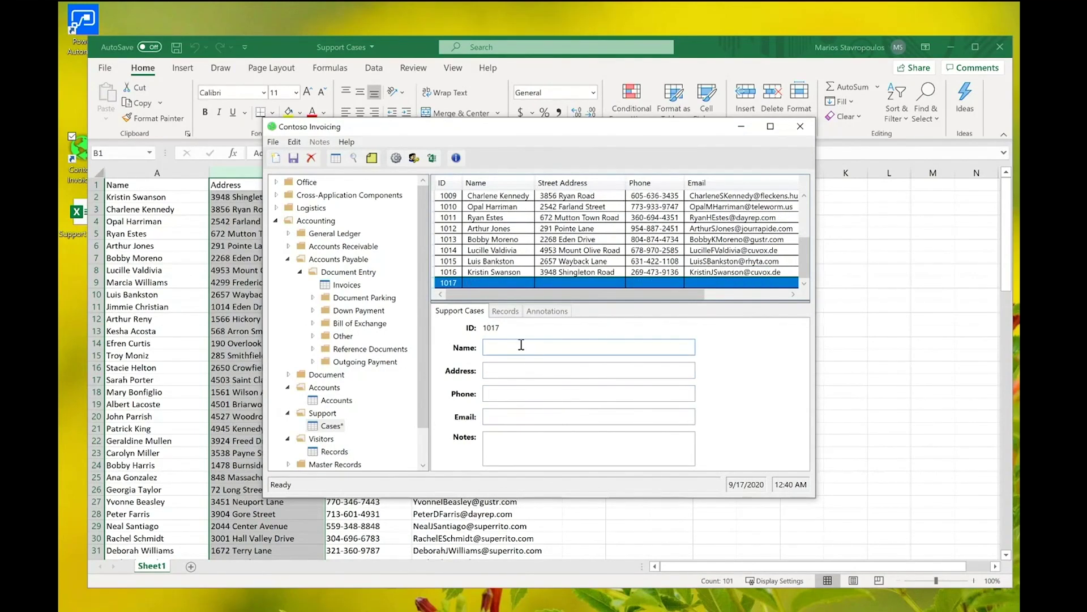
click(589, 371)
click(590, 393)
click(590, 417)
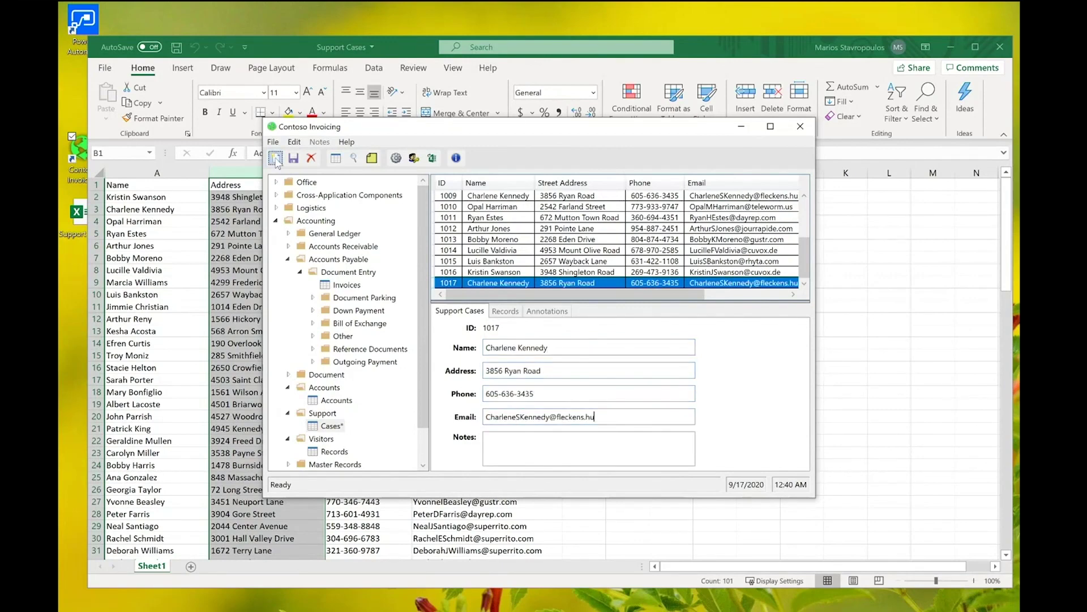
Create case 1018 with the third spreadsheet row's name, address, phone and email.
click(276, 158)
click(522, 345)
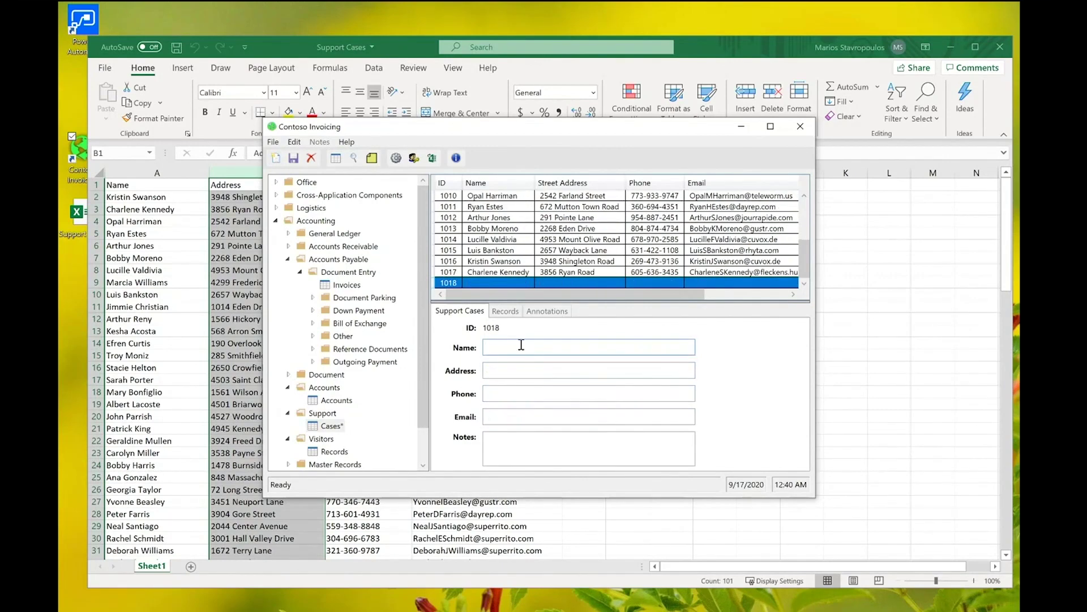
key(Tab)
key(Tab)
key(Tab)
Create case 1019 with the fourth spreadsheet row's name, address, phone and email.
click(276, 158)
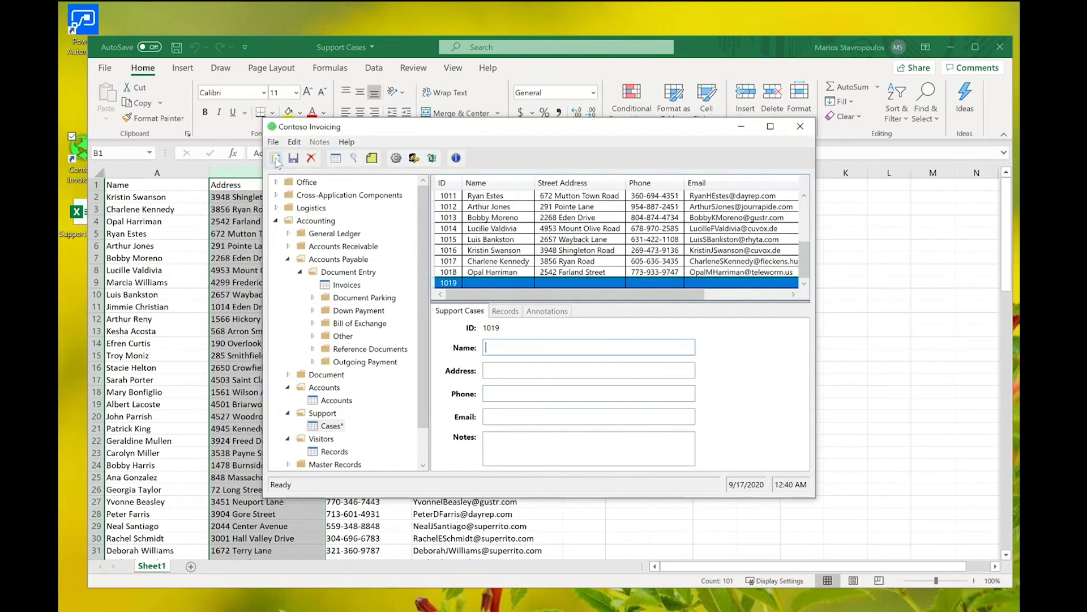
click(521, 345)
key(Tab)
key(Tab)
key(Tab)
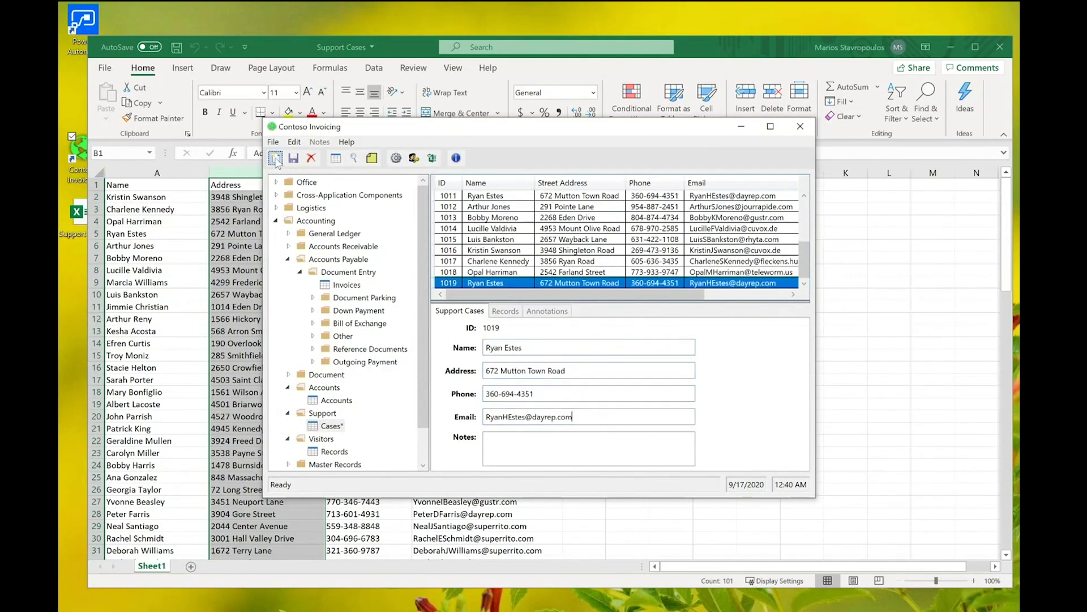
Create case 1020 with the fifth spreadsheet row's name, address, phone and email.
click(276, 158)
click(555, 345)
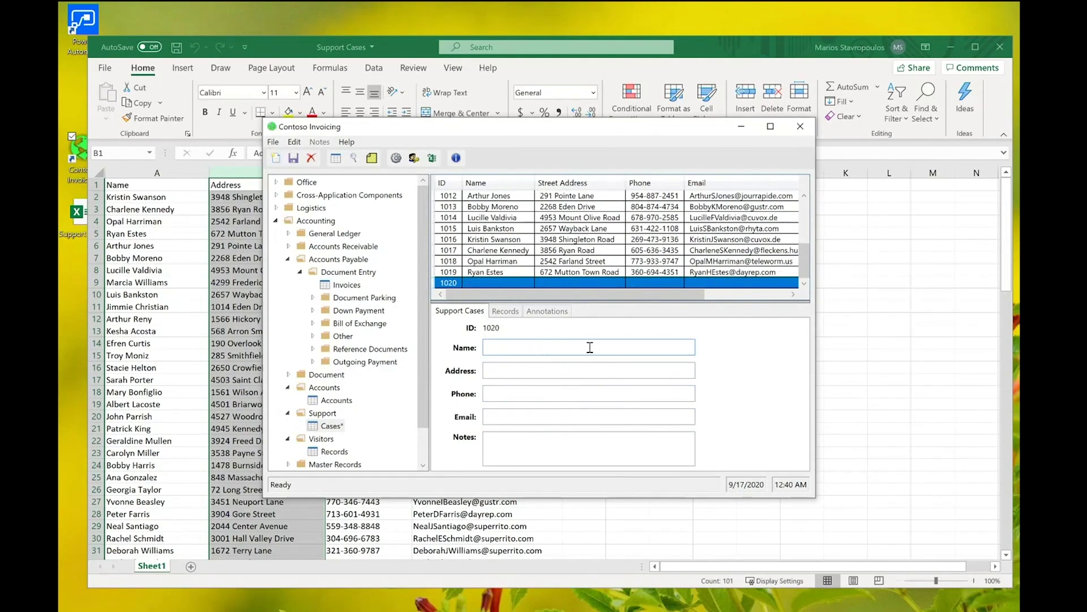
key(Tab)
key(Tab)
key(Tab)
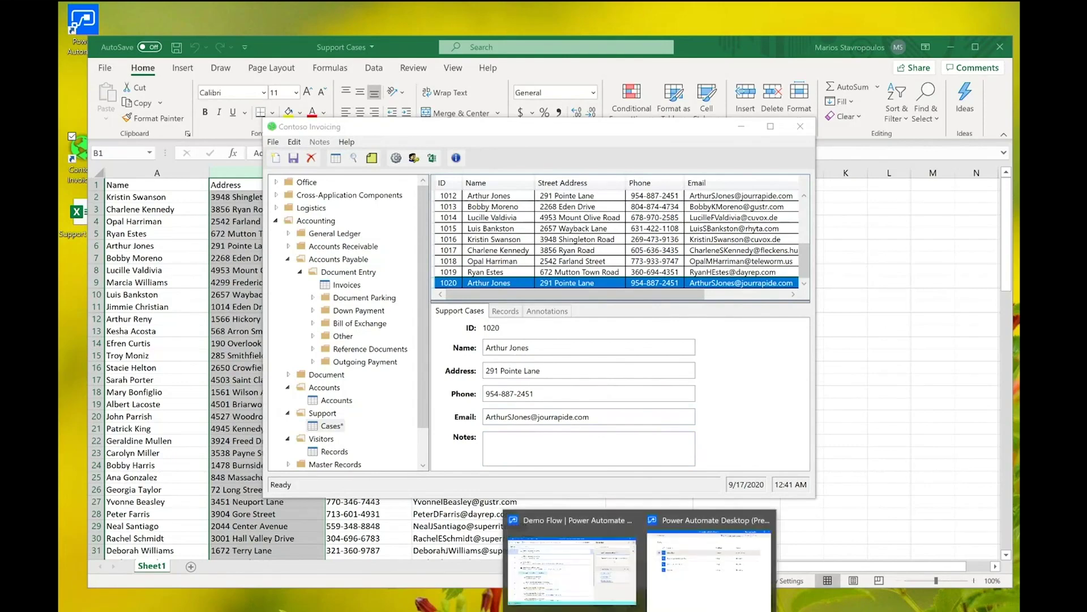
Capture a screen region as a new Demo Flow image named Image.
click(688, 575)
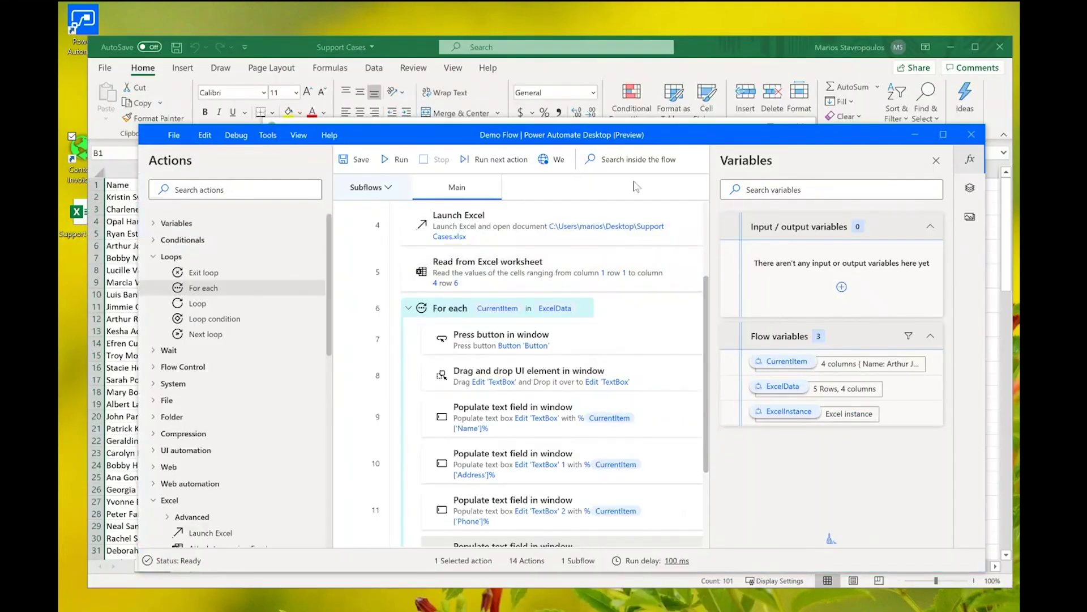
scroll(581, 311, down, 3)
scroll(581, 316, up, 5)
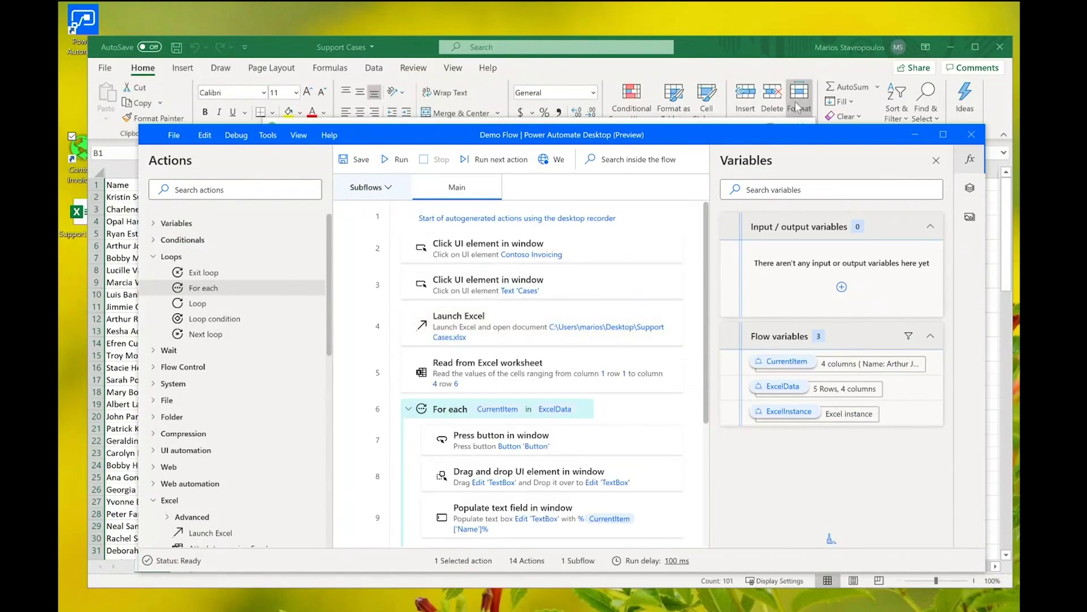
drag(783, 130, 747, 39)
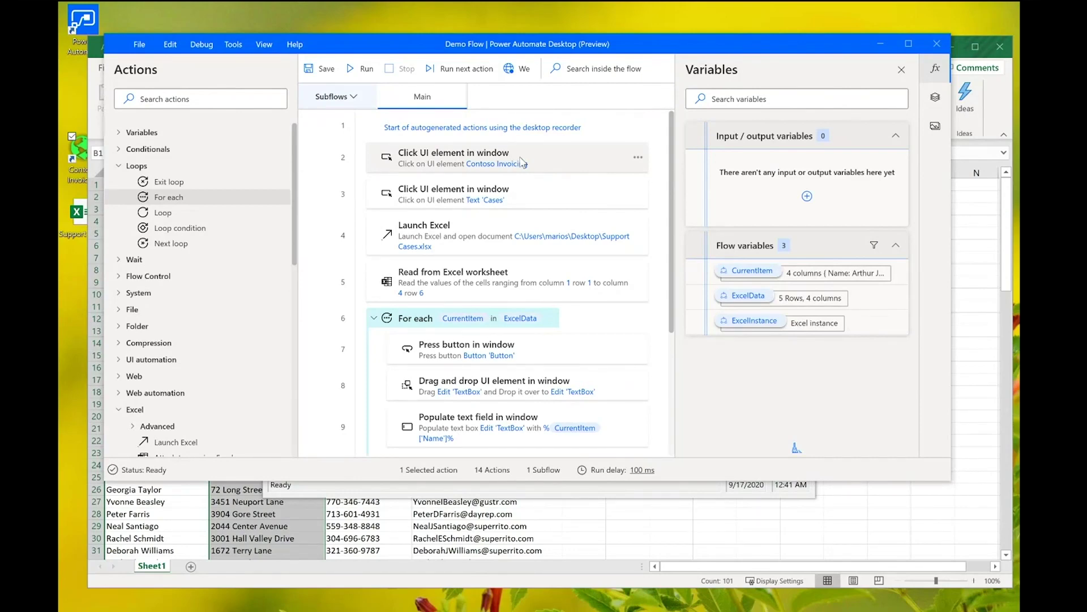
click(935, 127)
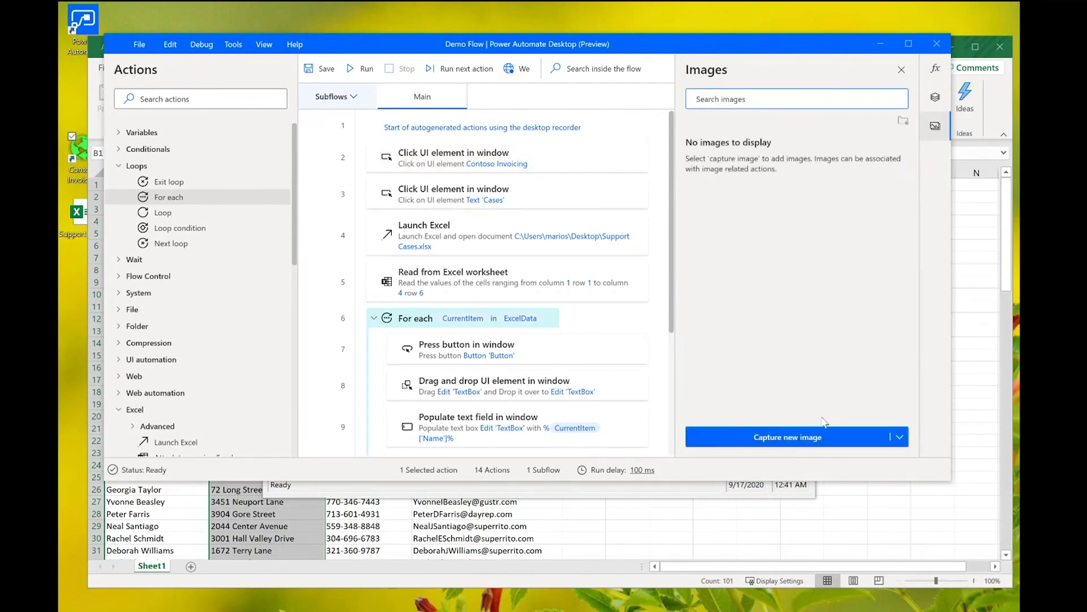
click(813, 437)
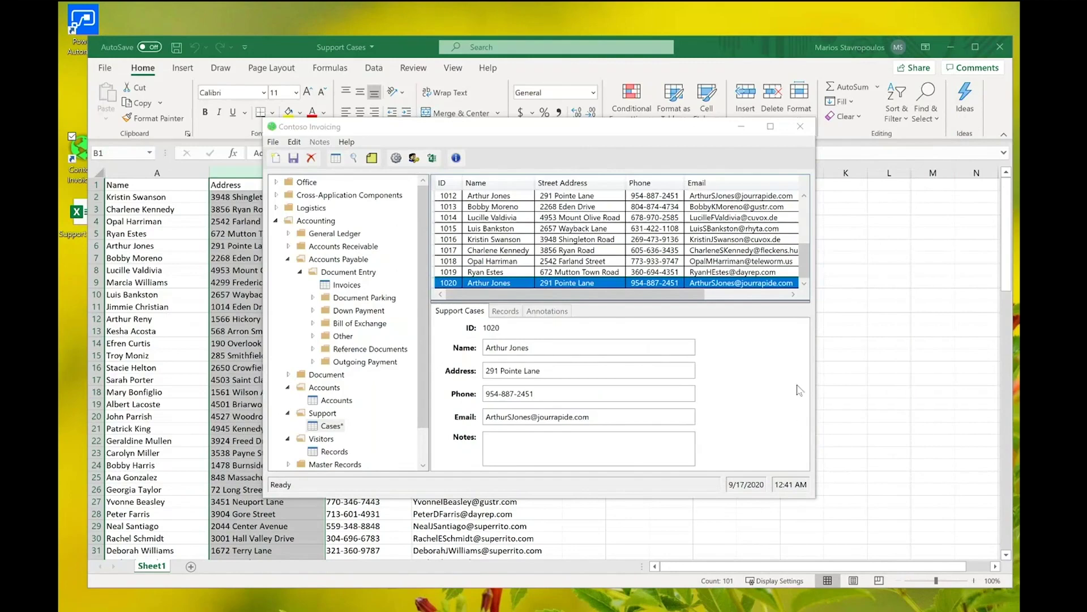
drag(350, 22, 449, 104)
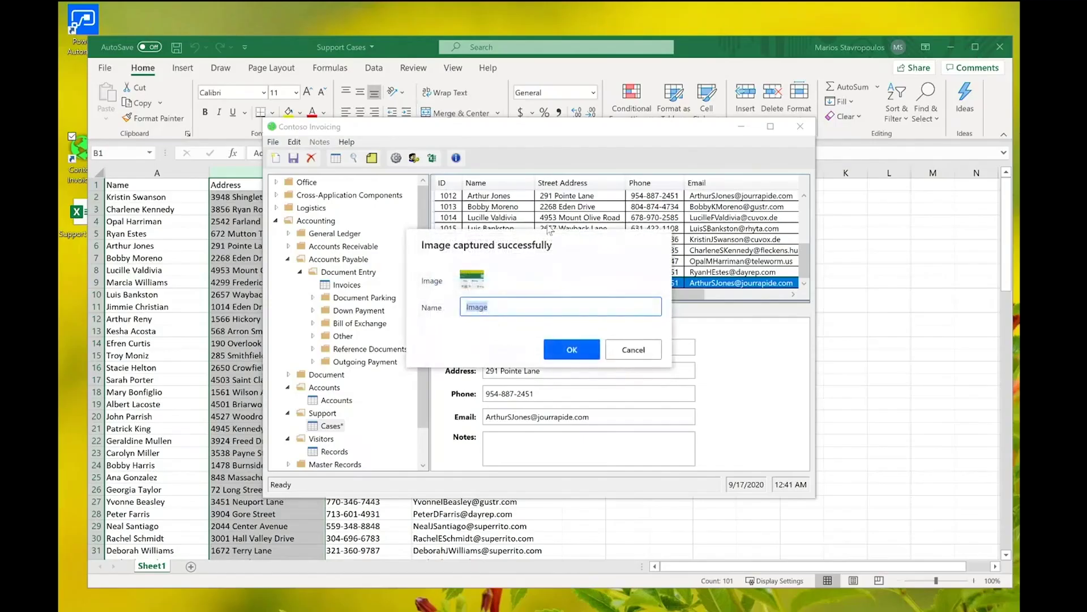
click(573, 346)
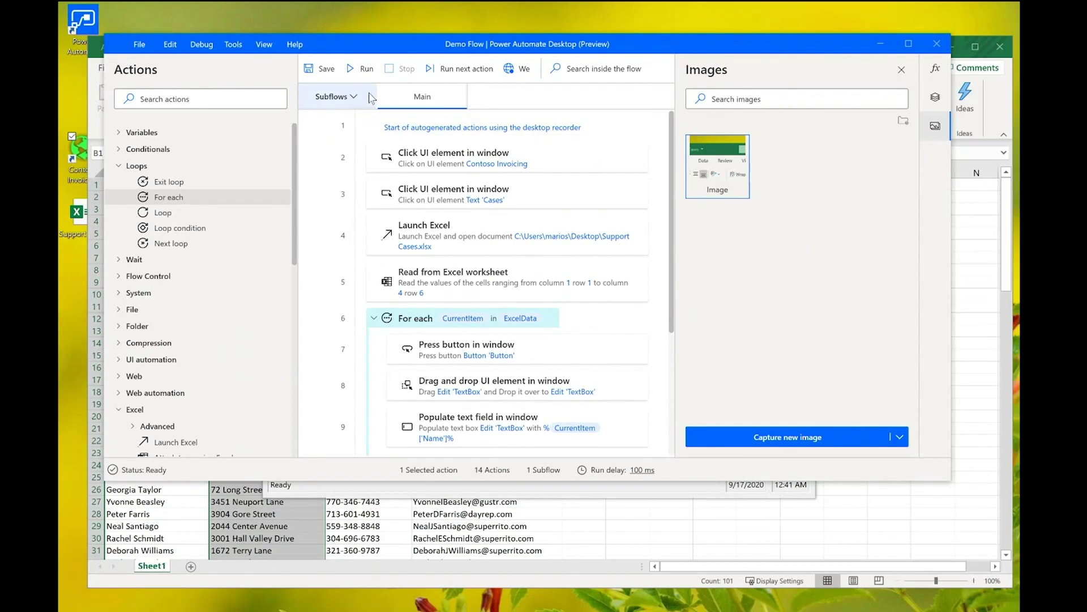
Cancel adding a subflow, set a breakpoint on step 2, and save Demo Flow.
click(366, 100)
click(288, 199)
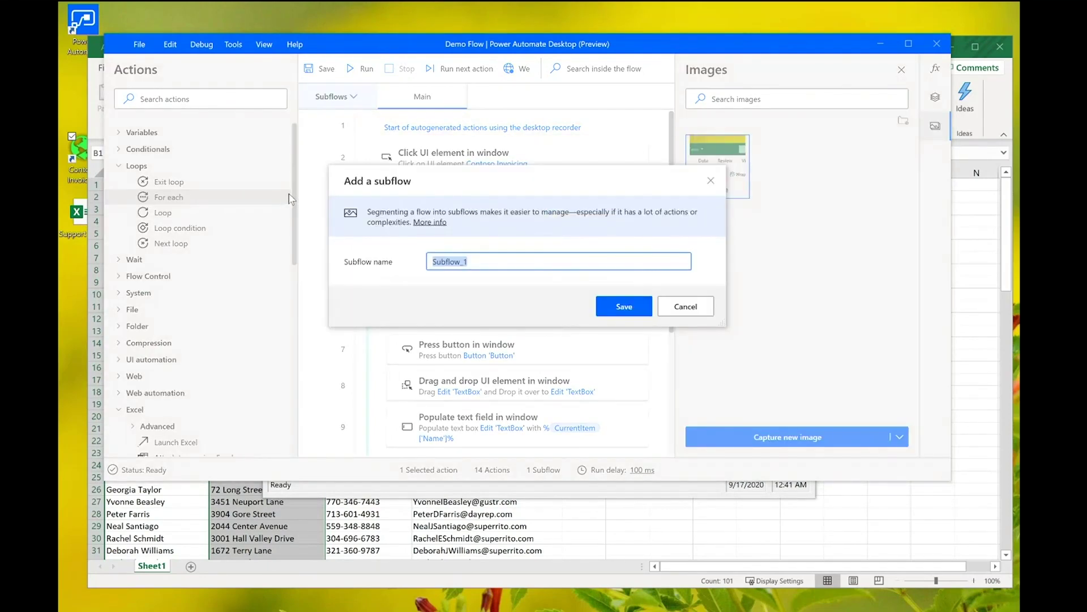
click(696, 311)
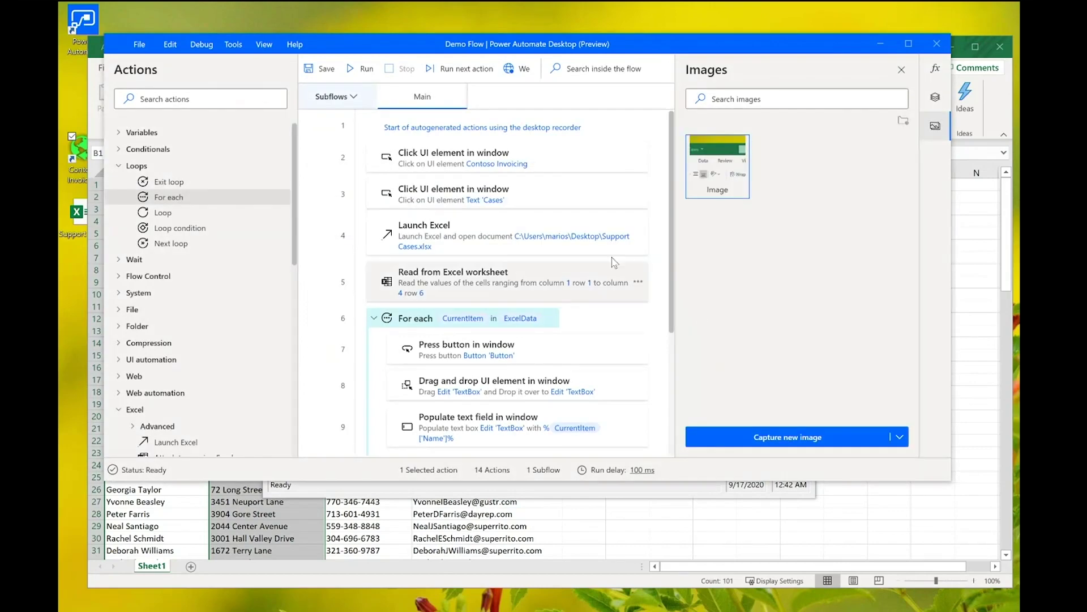
click(331, 157)
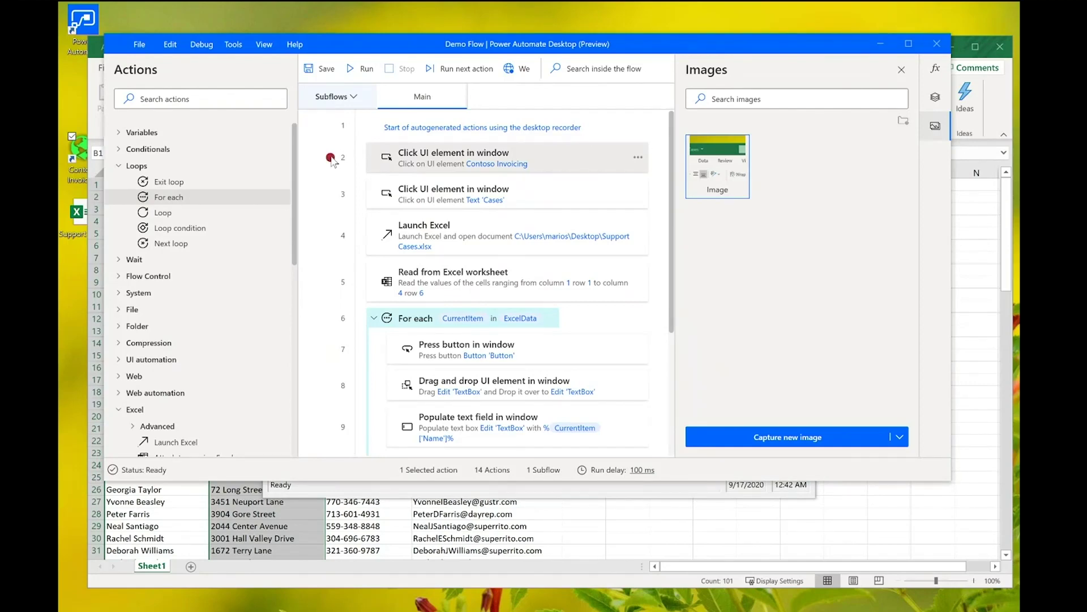
click(324, 68)
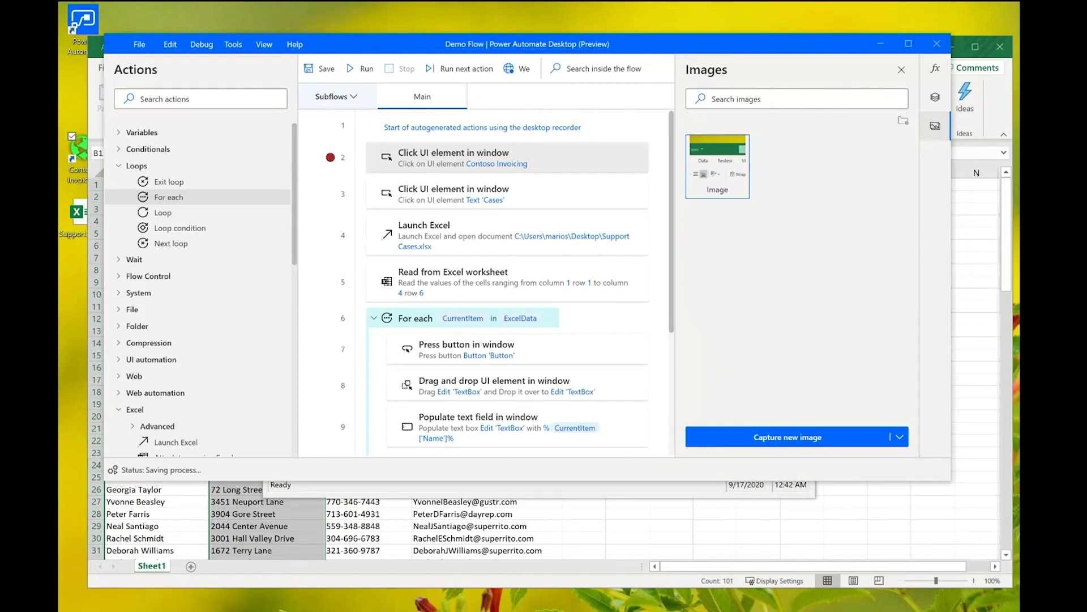
Show the UI flows list under My flows in the Power Automate web portal.
mouse_move(413, 606)
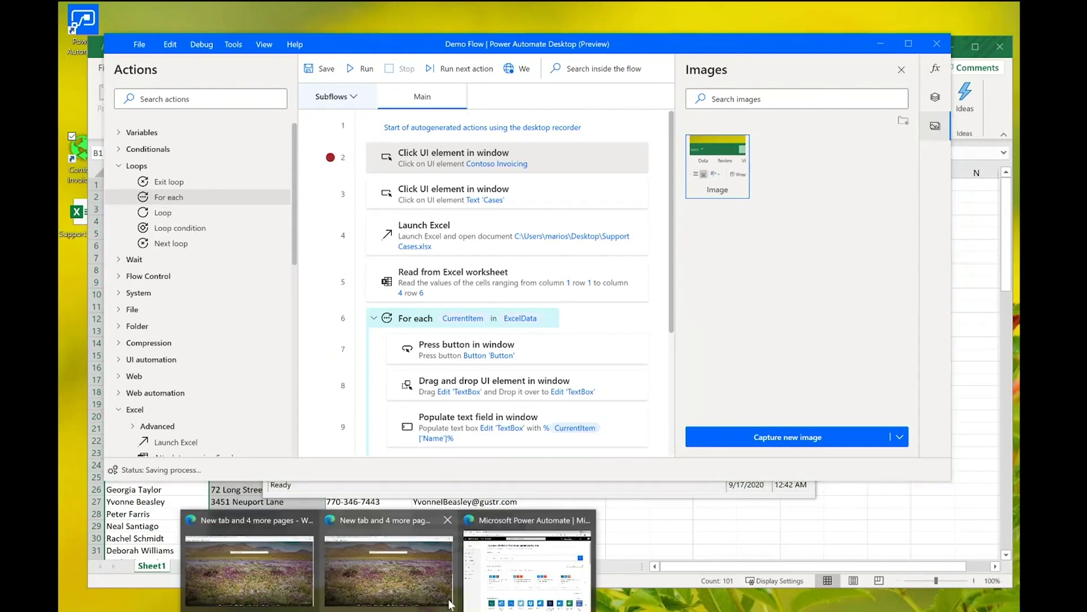
click(500, 578)
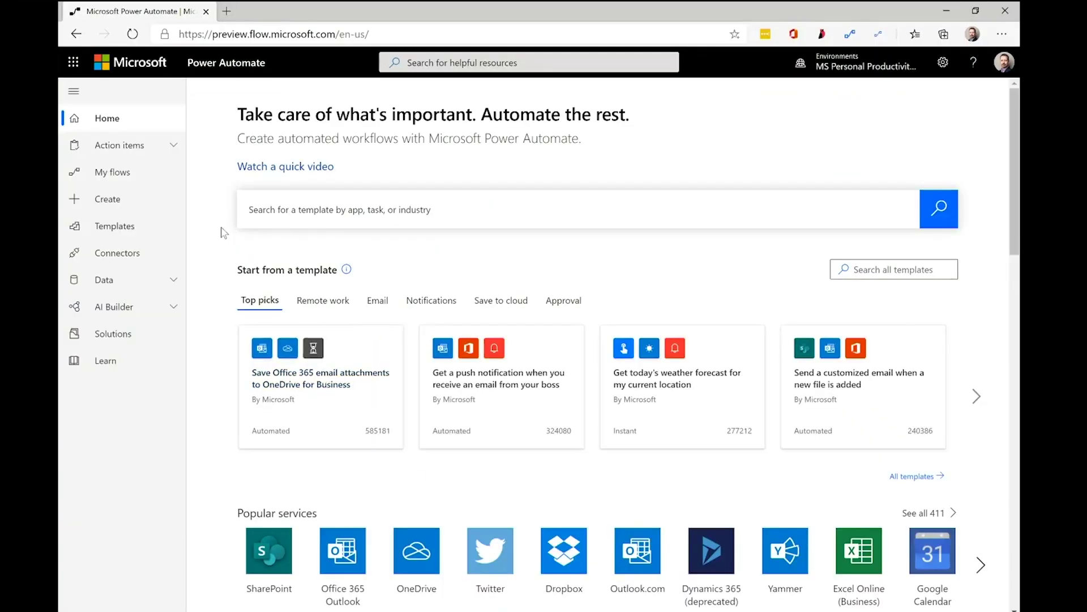
click(126, 173)
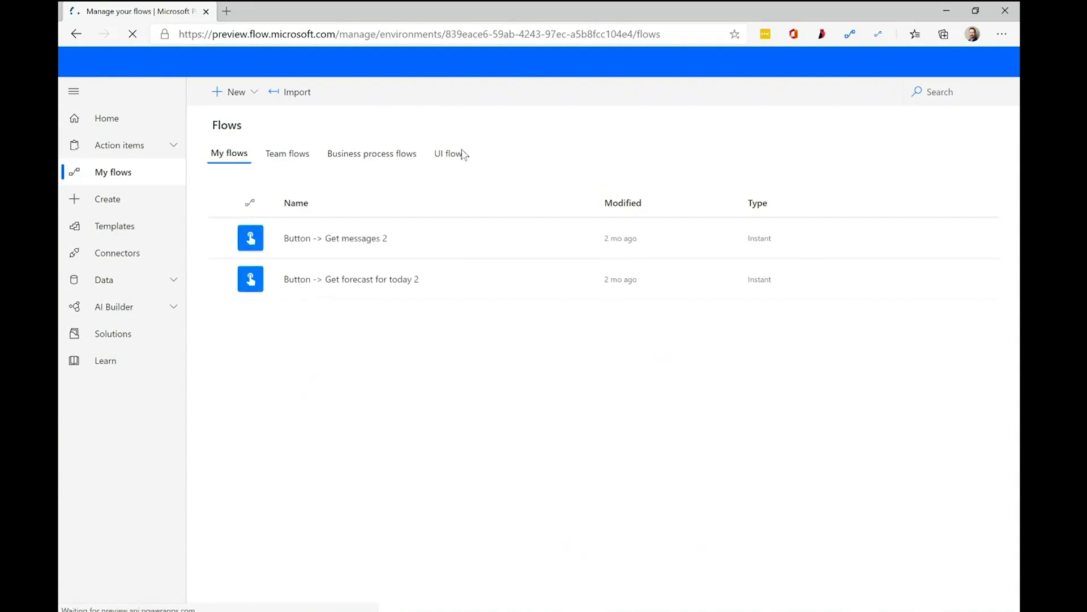
click(459, 155)
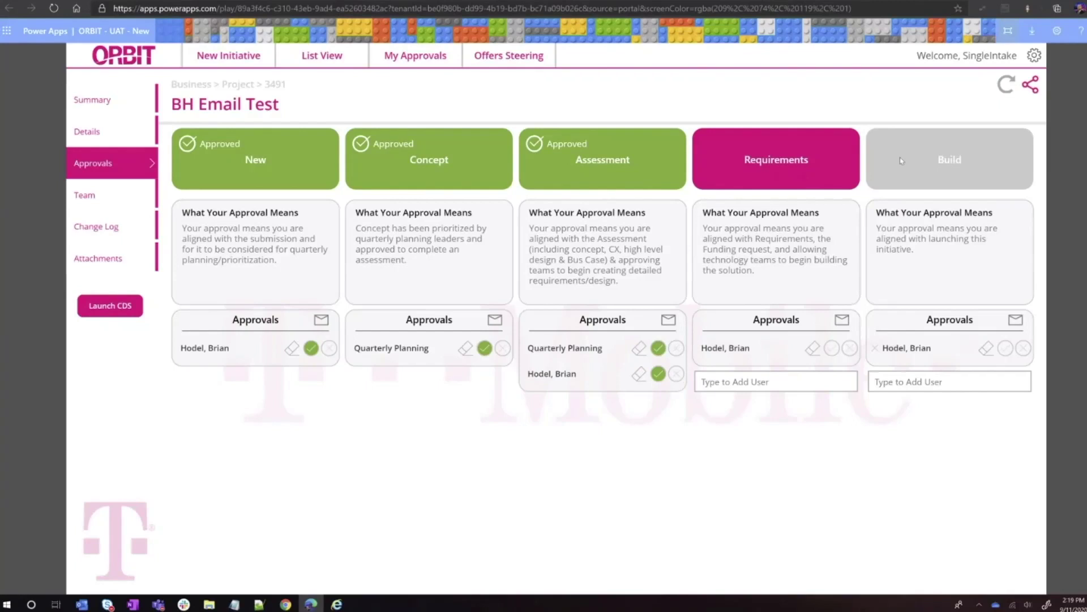
Approve BH Email Test's Requirements stage in ORBIT and open its Dynamics 365 record.
click(323, 54)
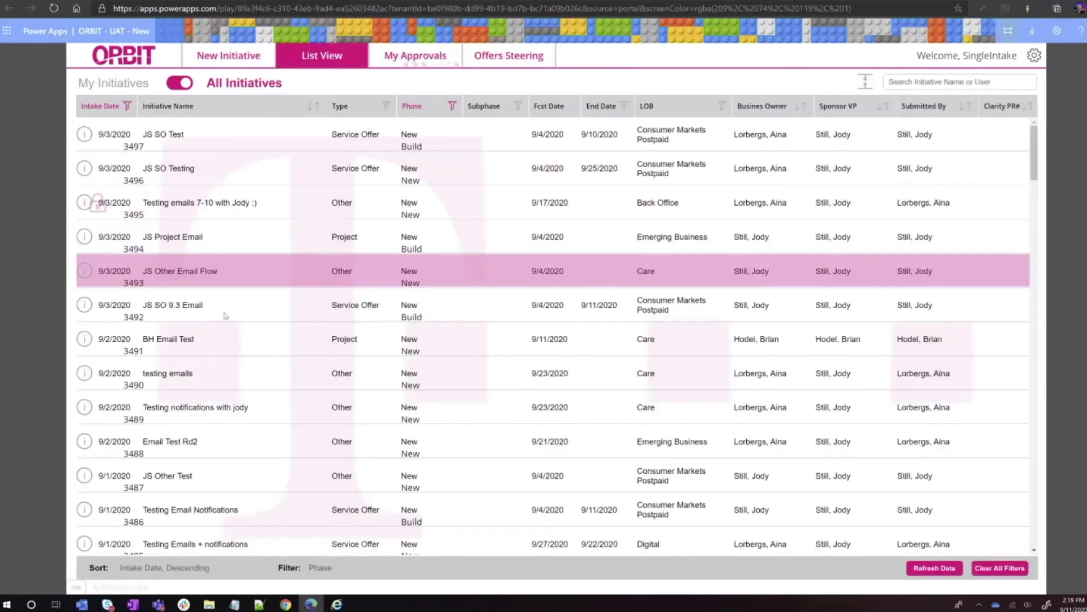
click(225, 330)
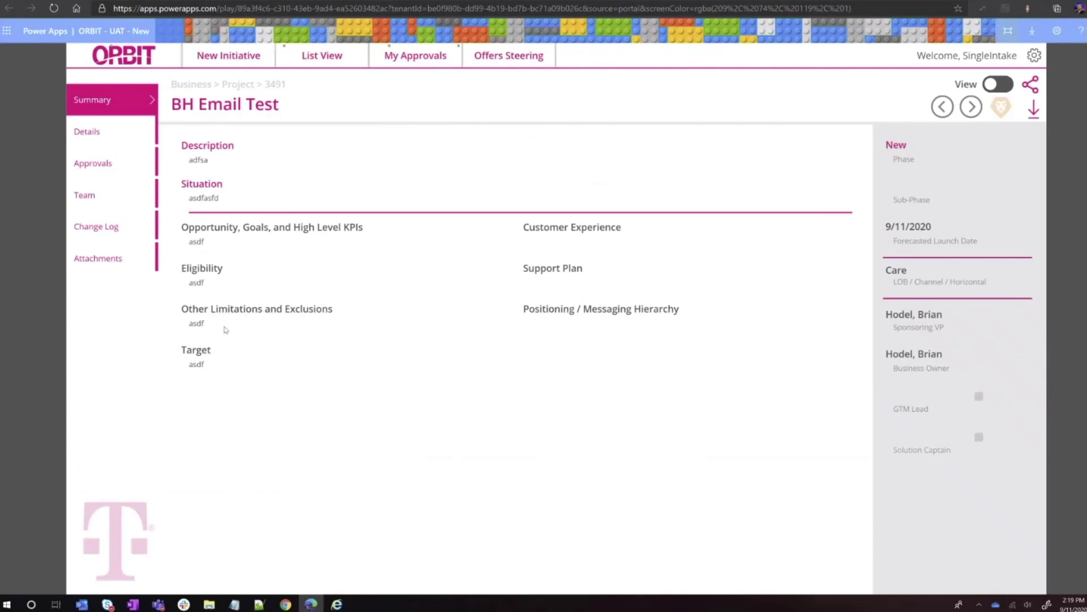
click(99, 141)
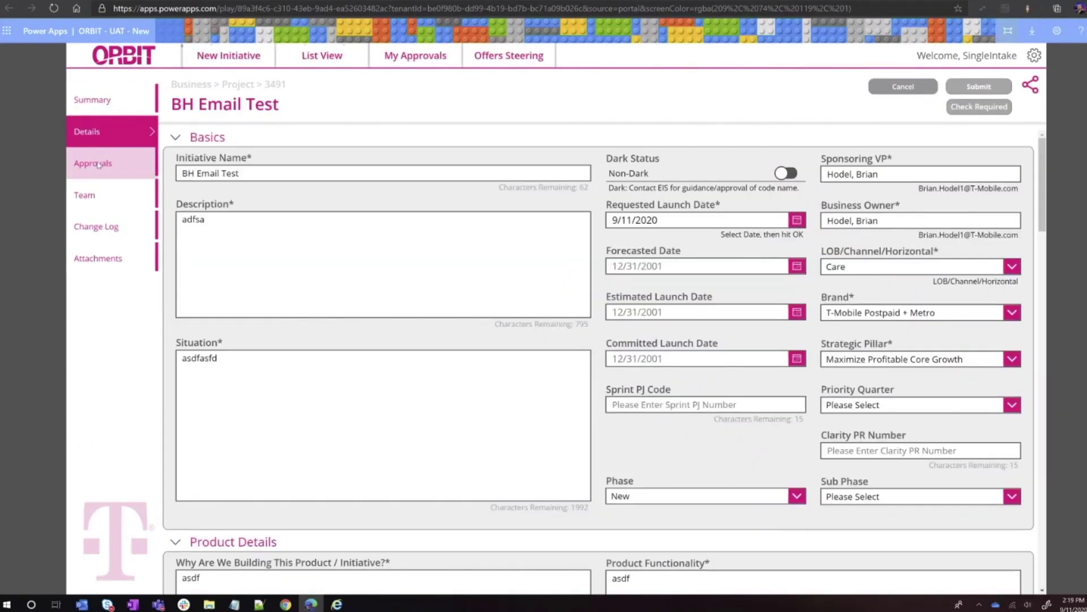
click(98, 164)
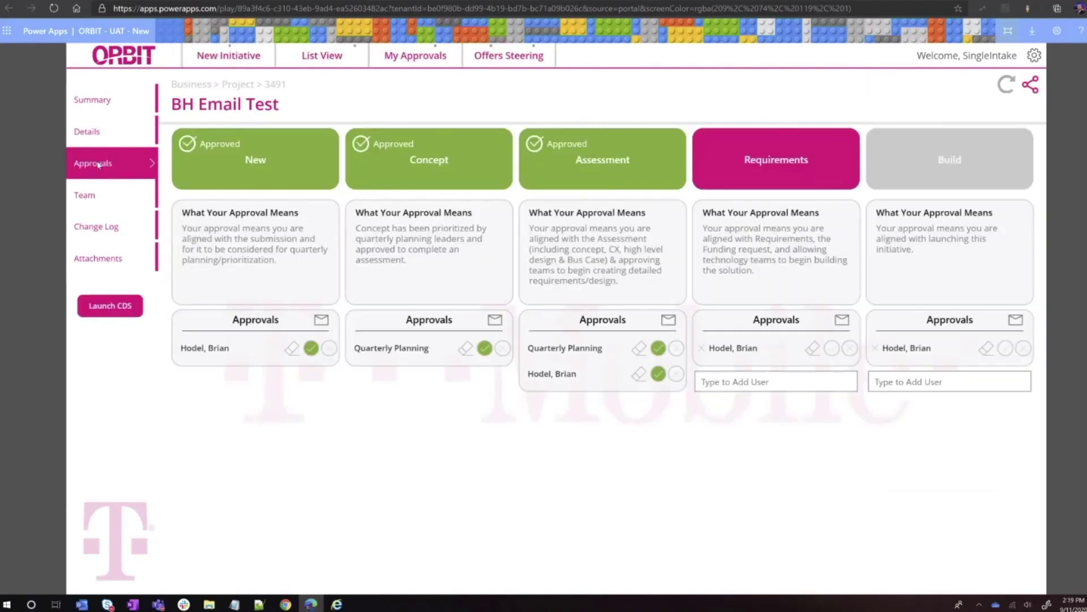
click(832, 349)
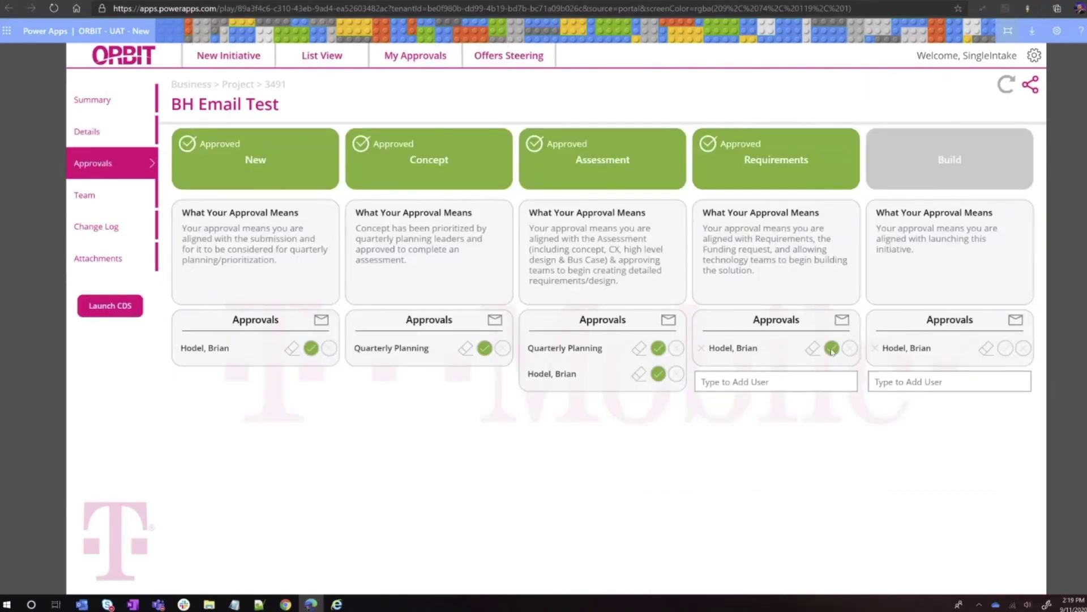
click(121, 305)
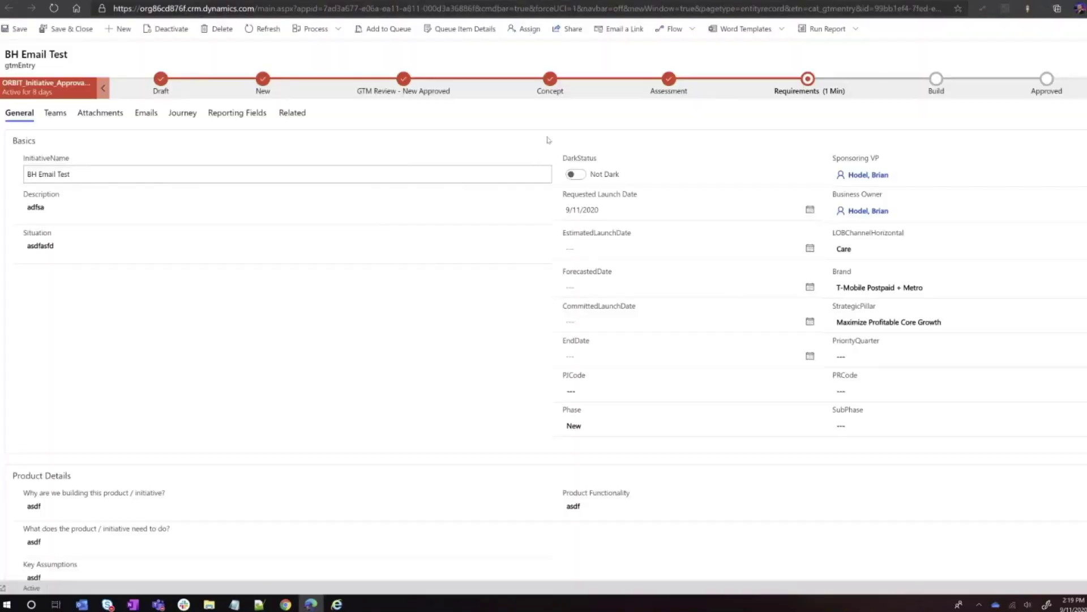
Advance the BH Email Test Dynamics record from Requirements to Build and return to ORBIT.
click(812, 85)
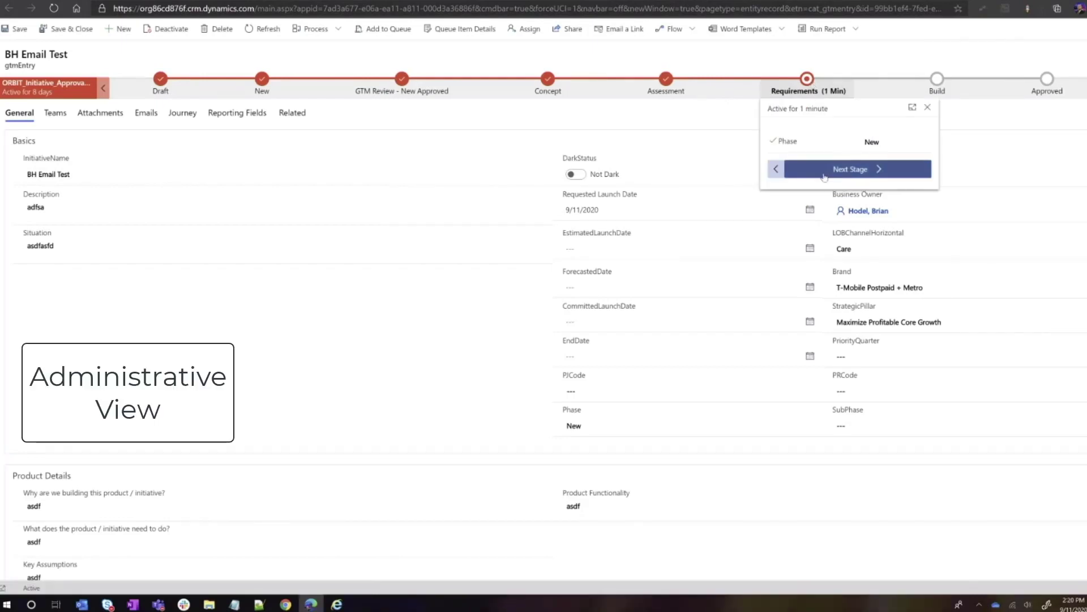
click(824, 176)
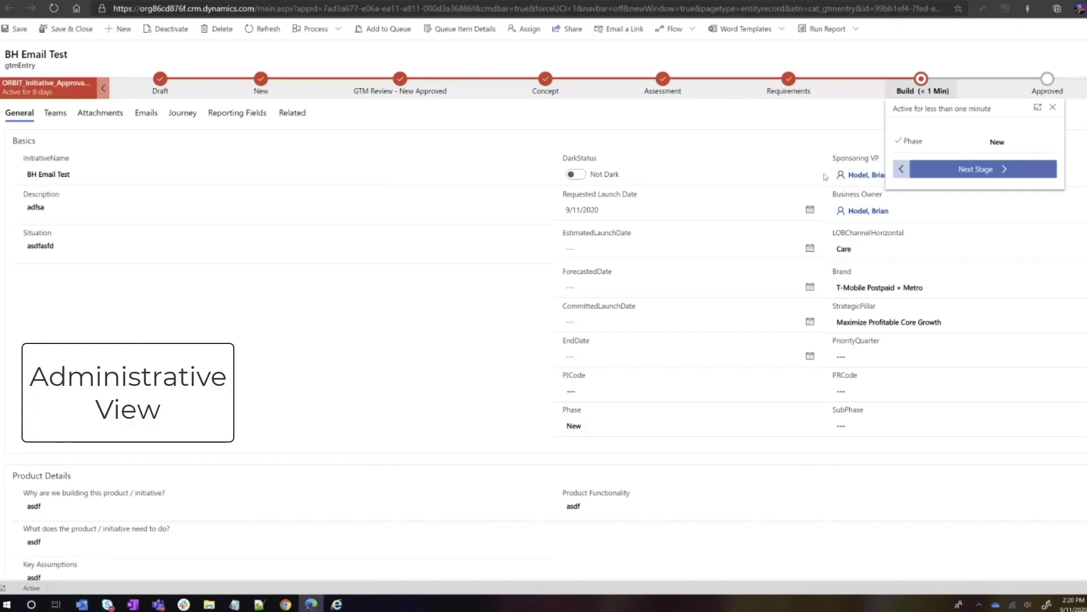
click(537, 0)
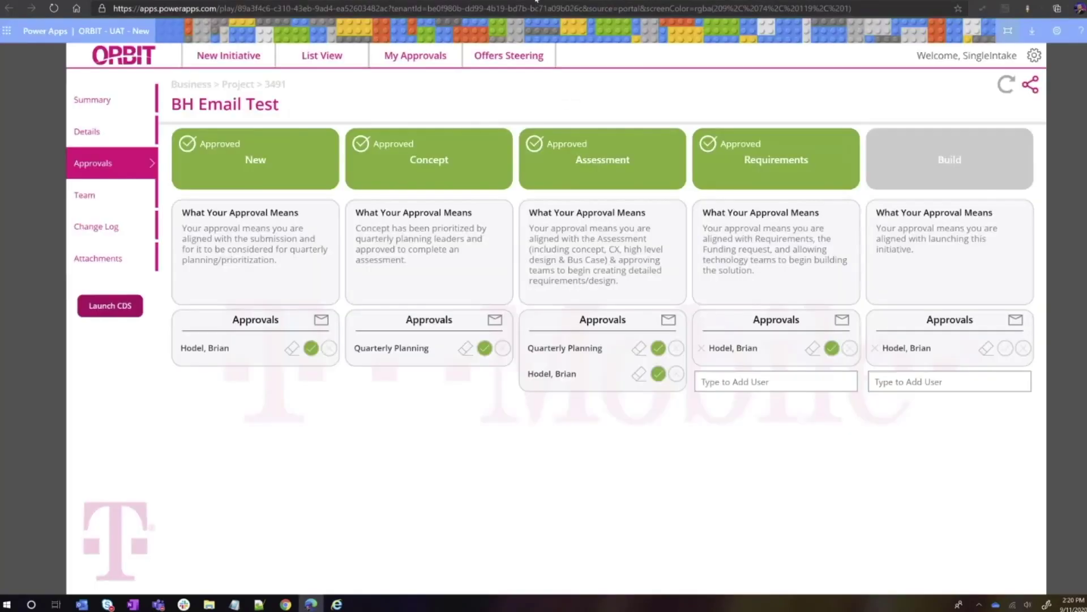
Refresh the ORBIT approvals so Build shows as the current stage.
click(1004, 89)
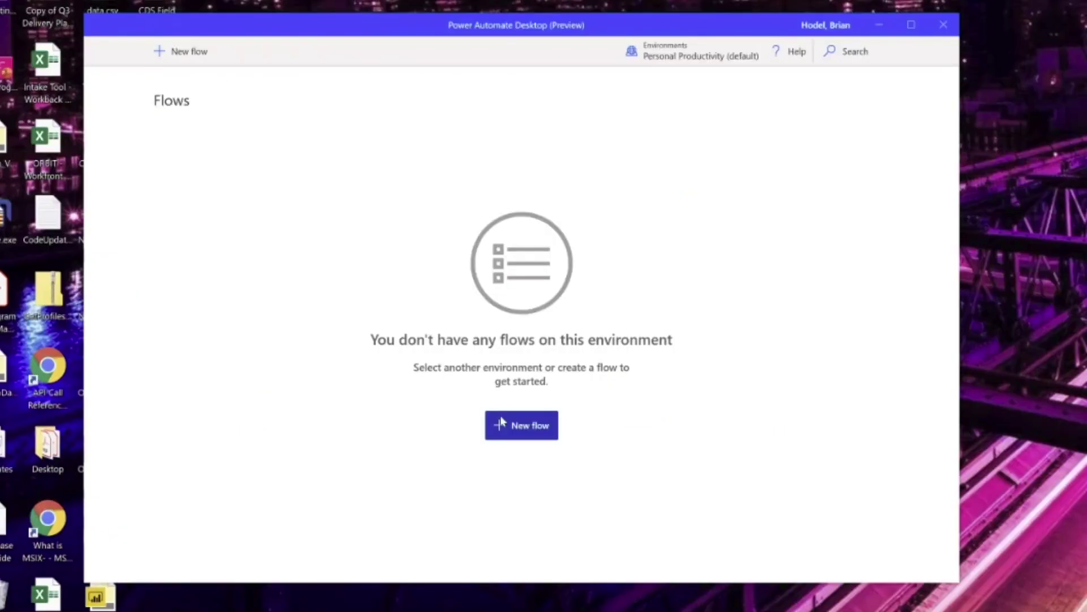
Create a new desktop flow named 'Create New G2M Record' and open it in the designer.
click(502, 424)
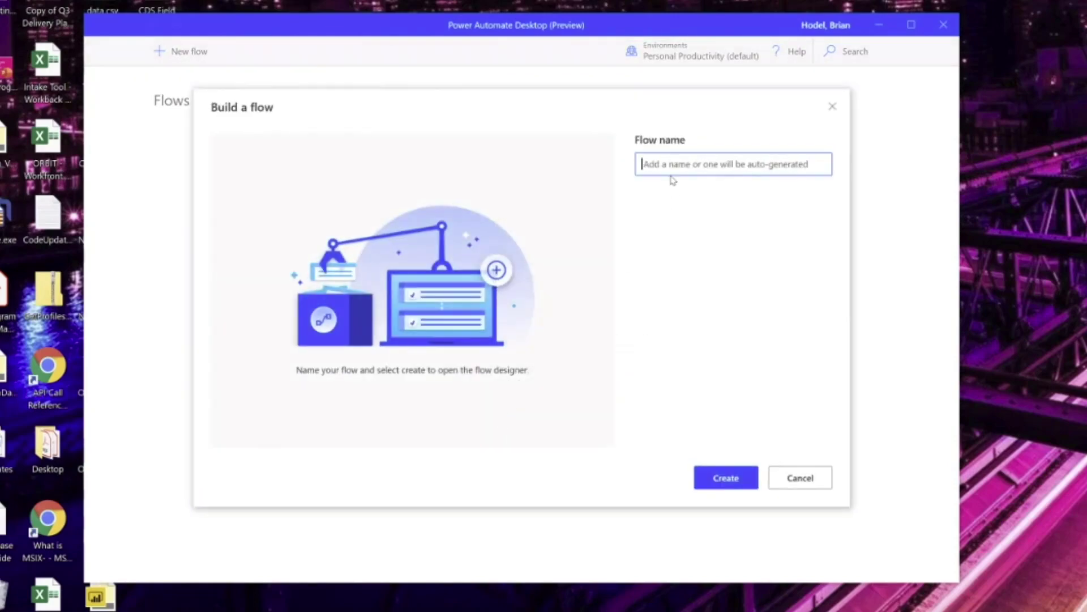
text(Cr)
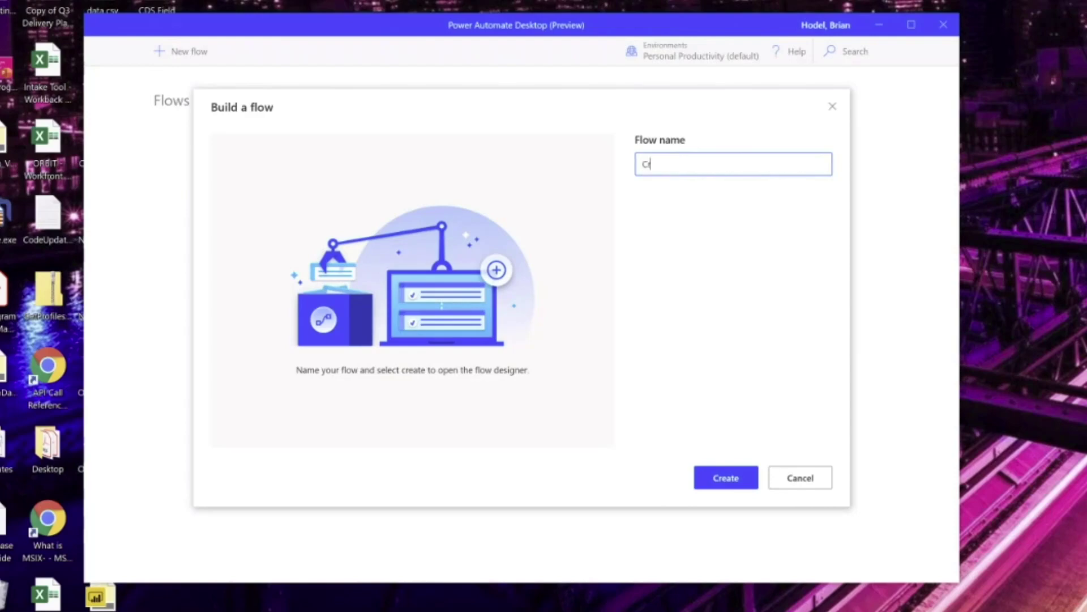
text(eate New G2M Record)
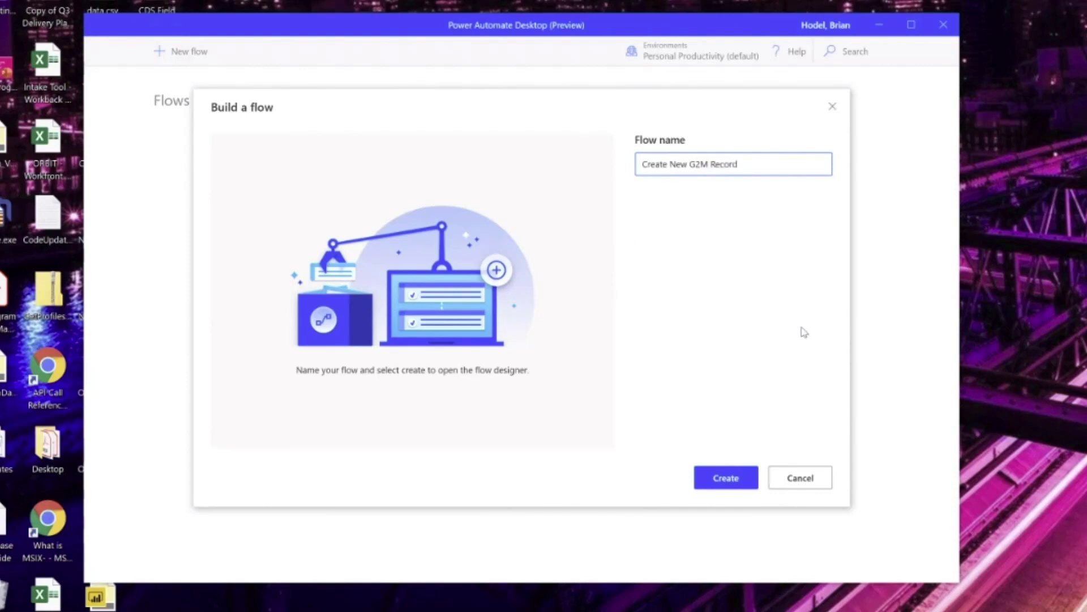
click(731, 474)
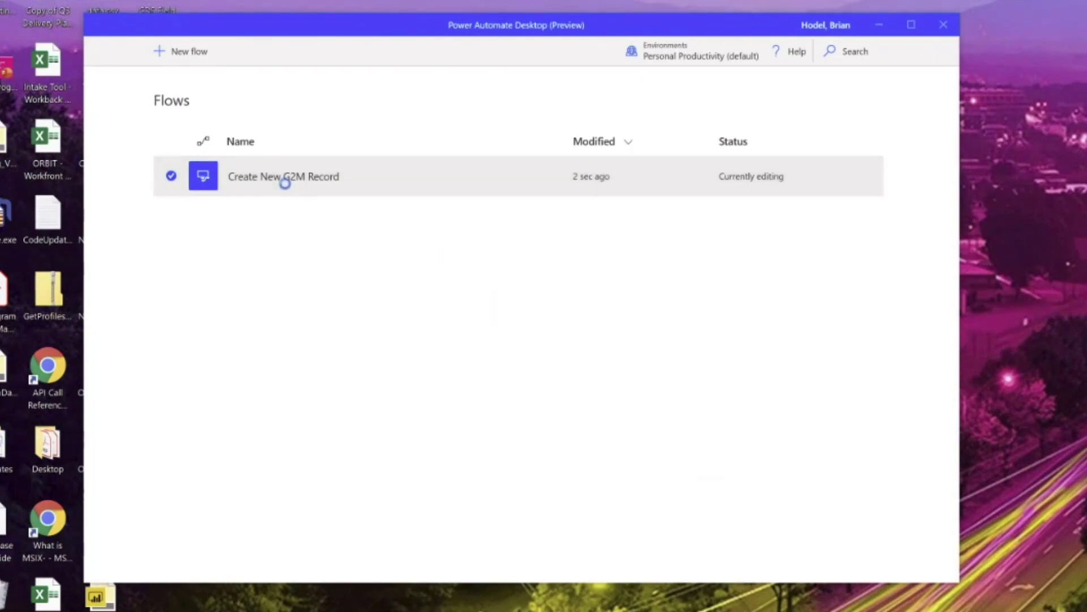
double_click(284, 182)
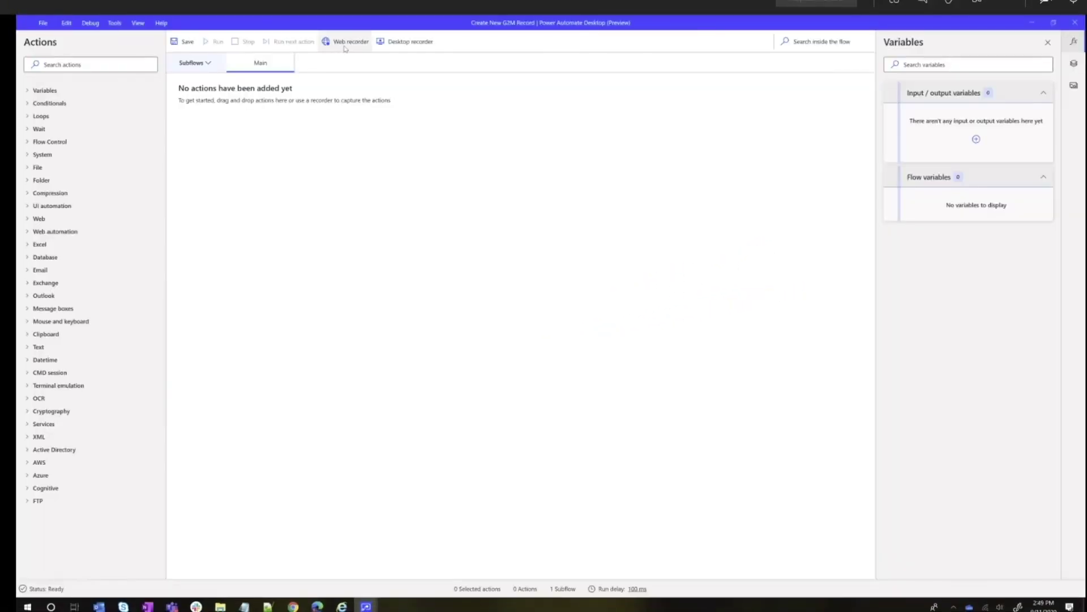
Start the web recorder with Internet Explorer and reveal its advanced browser instance options.
click(347, 42)
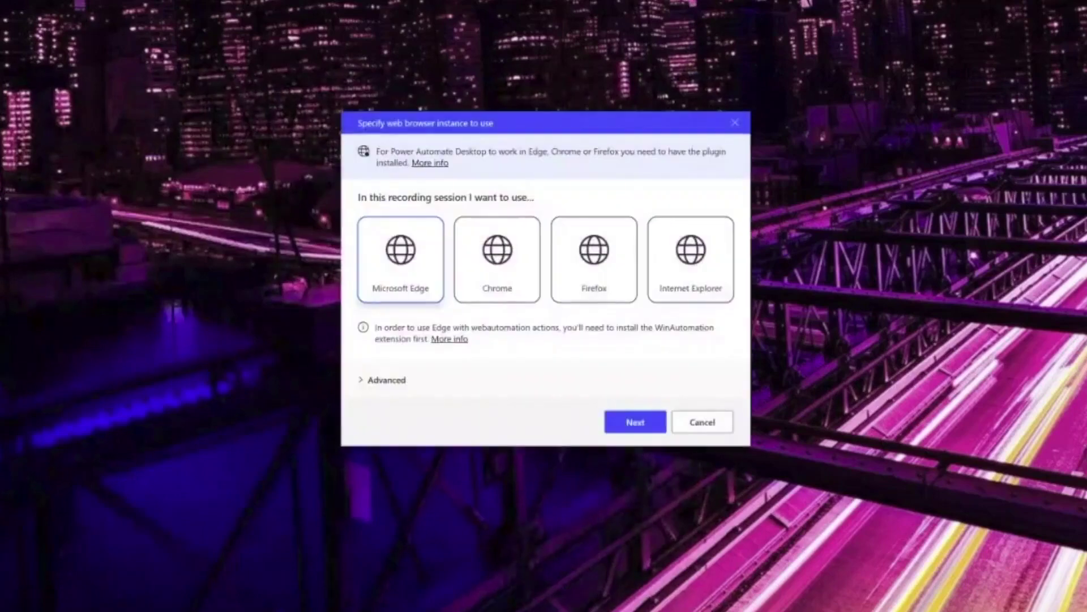
click(664, 262)
click(359, 383)
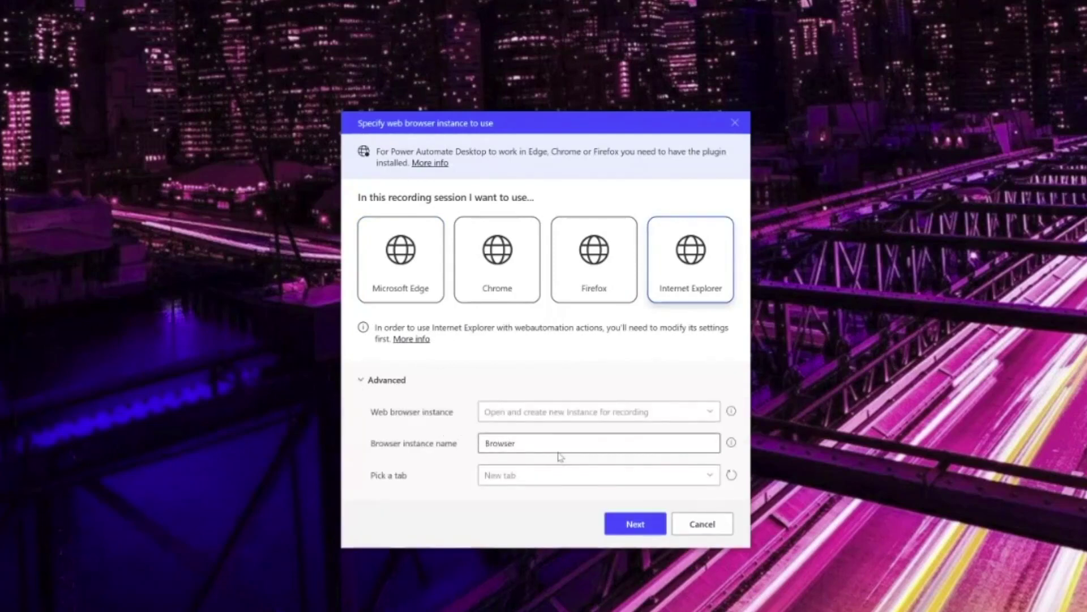
Begin recording and sign in to Quick Base with the account username and password.
click(627, 524)
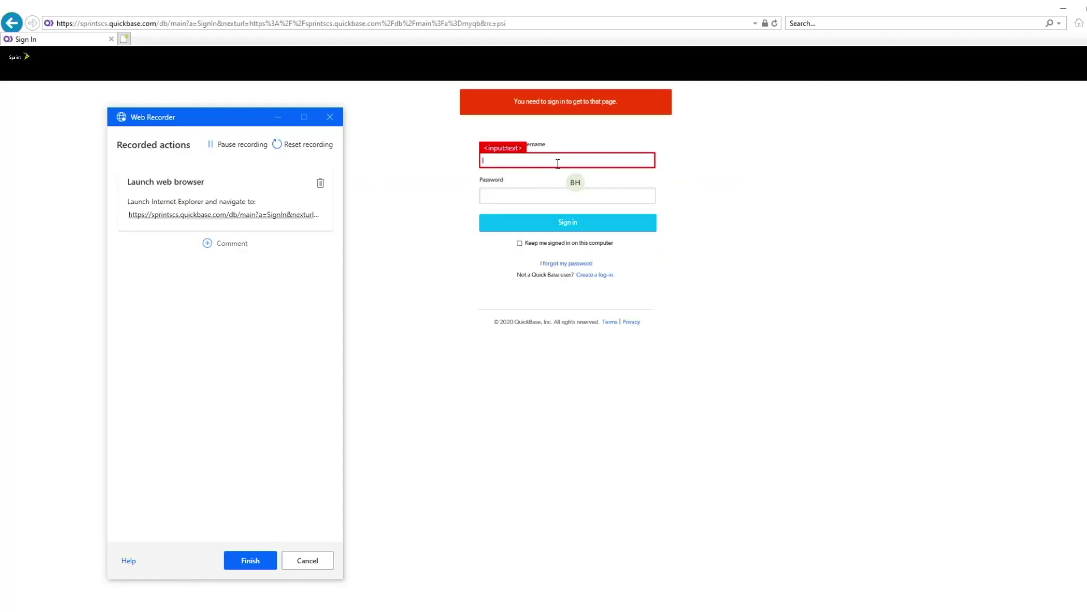
click(558, 164)
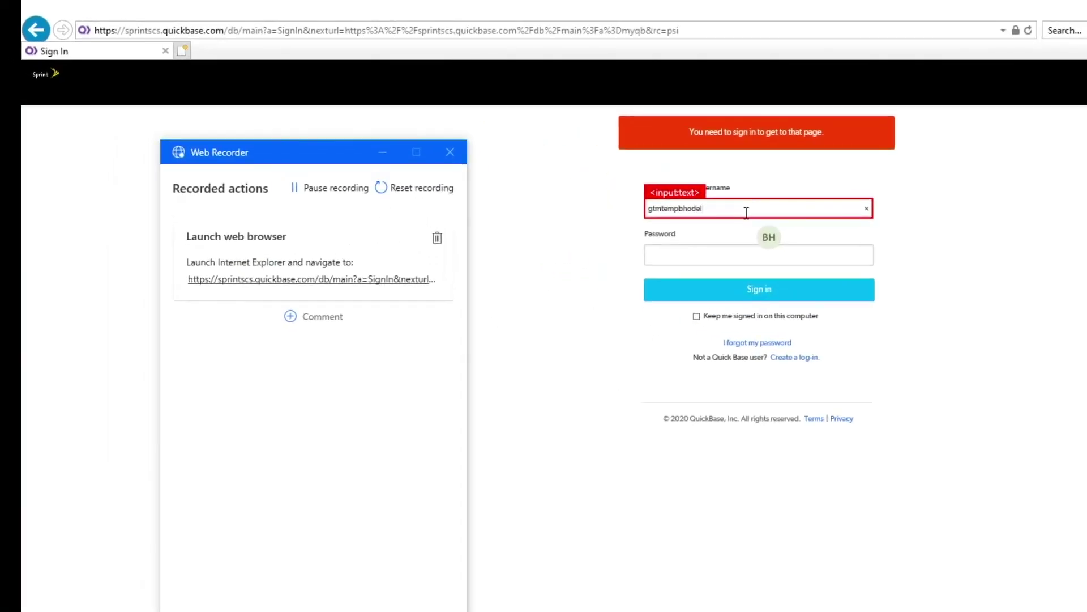
key(Tab)
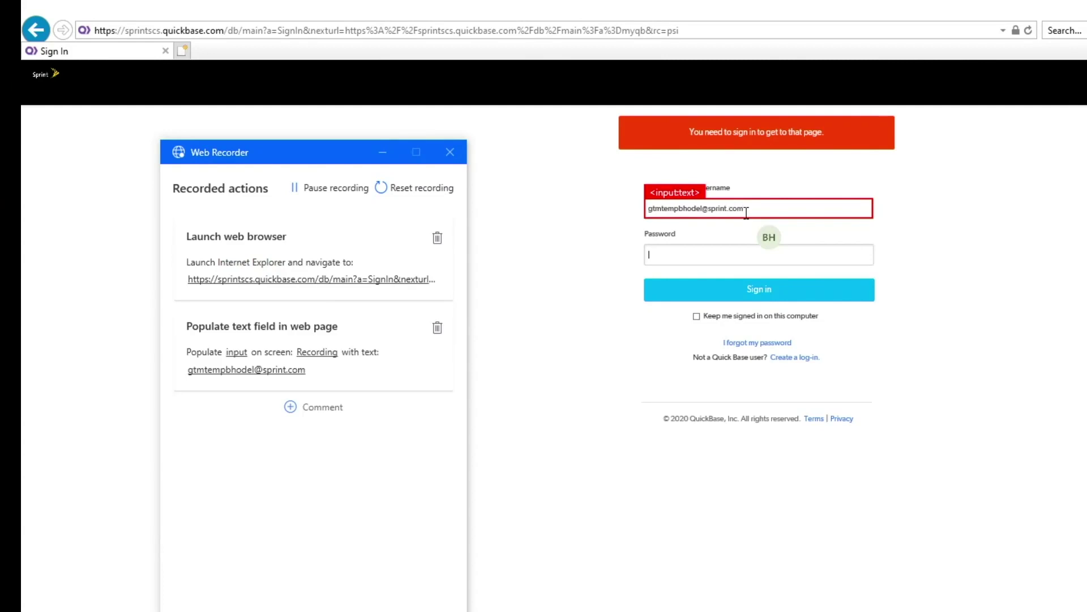
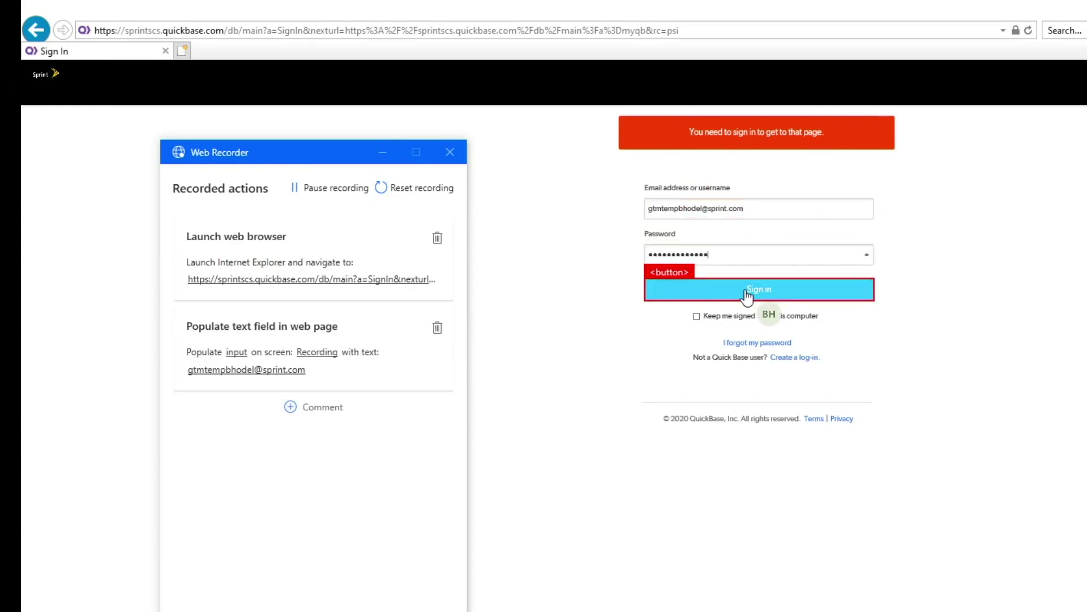
click(747, 295)
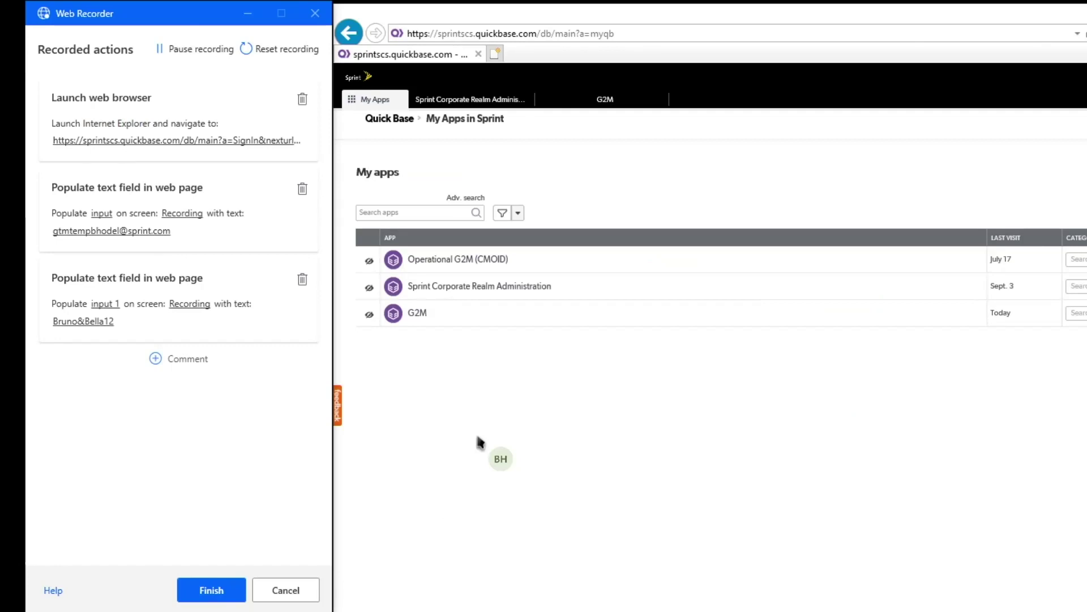
Open the G2M app's Initiatives section and start a new initiative.
click(424, 315)
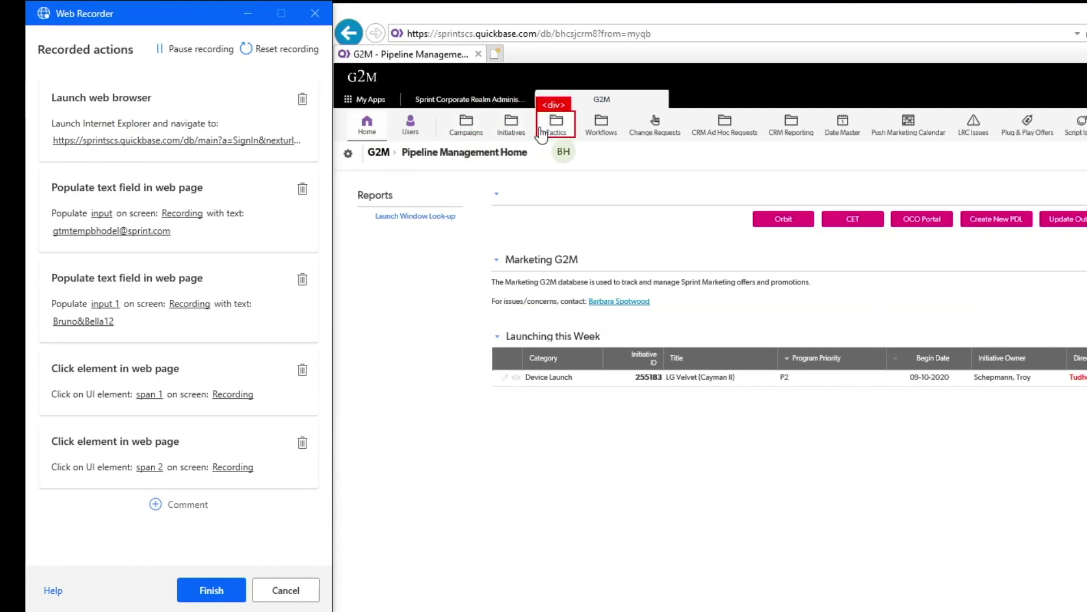
click(532, 132)
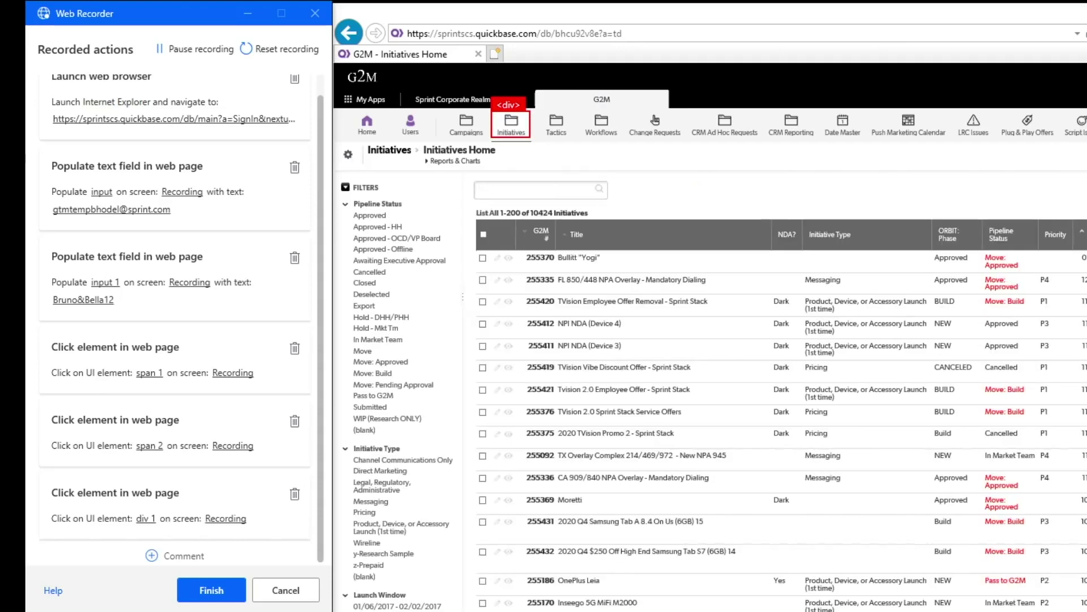
click(514, 210)
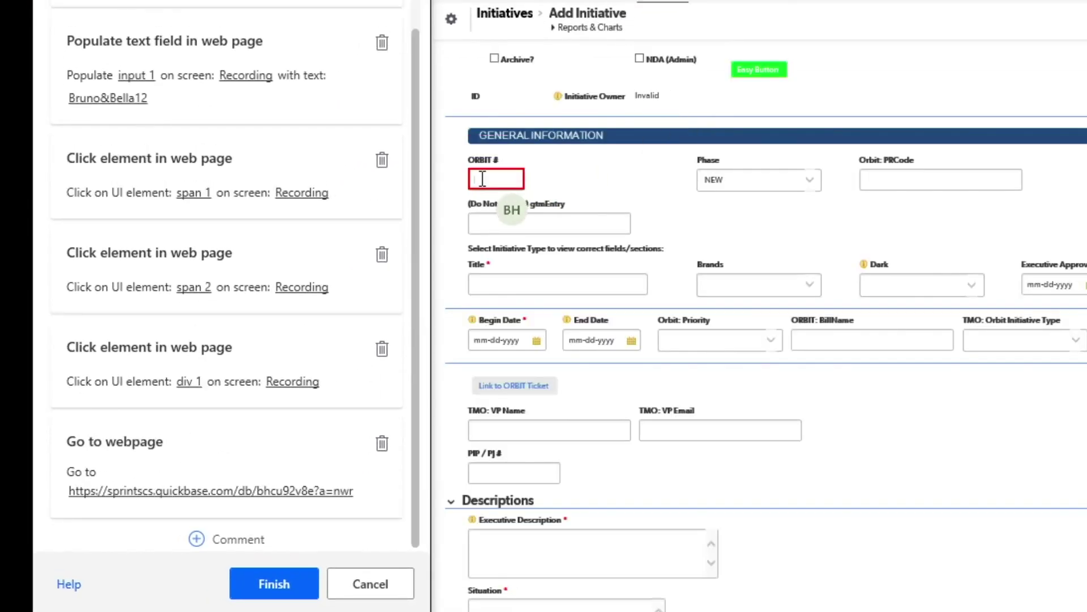
click(482, 179)
text(1234)
click(806, 180)
click(790, 239)
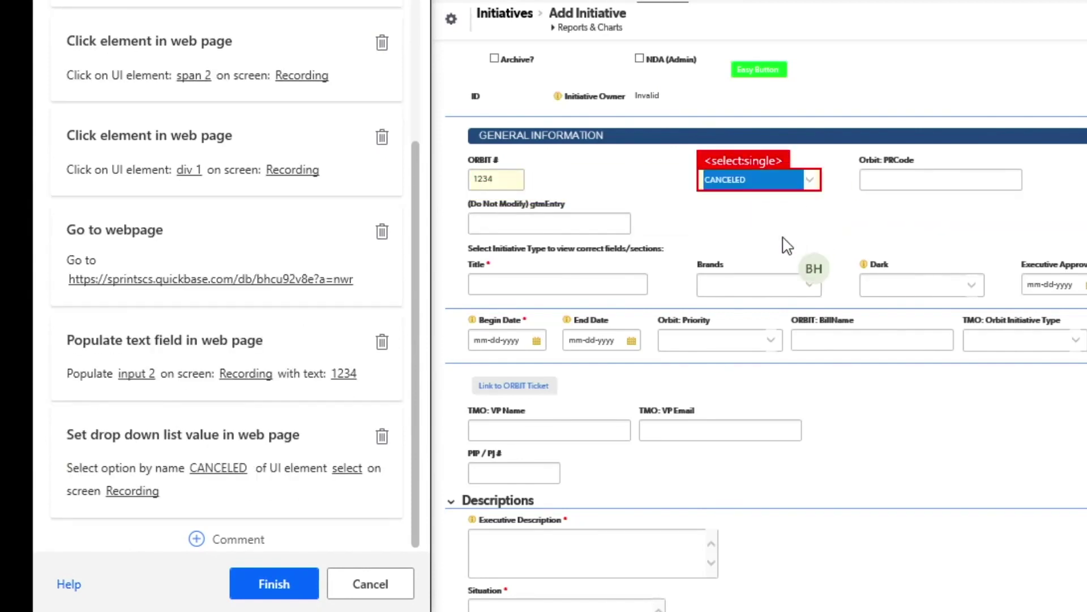
click(897, 180)
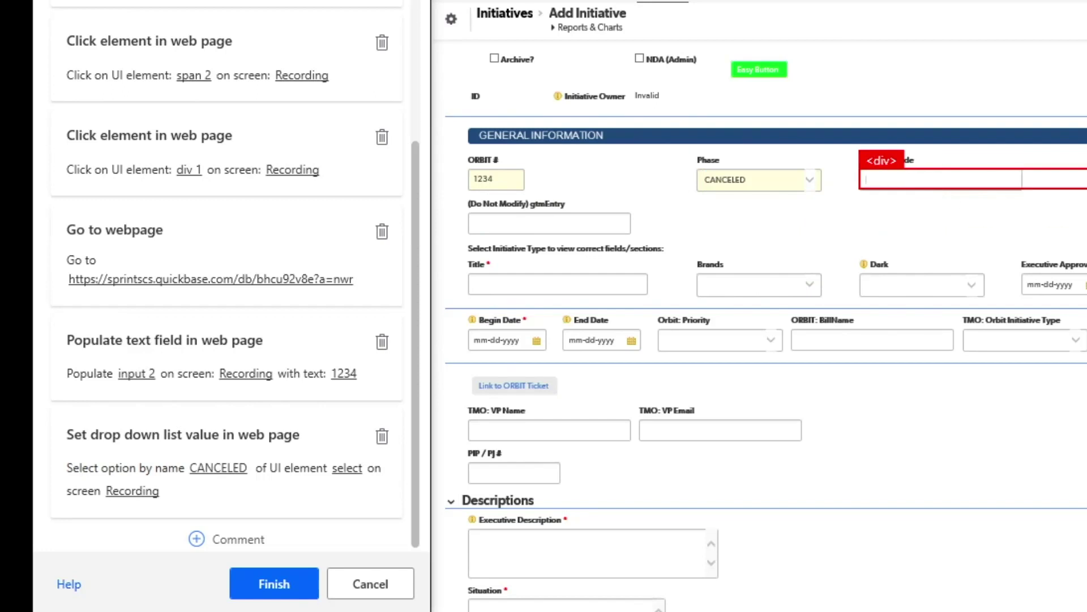
text(PR1234)
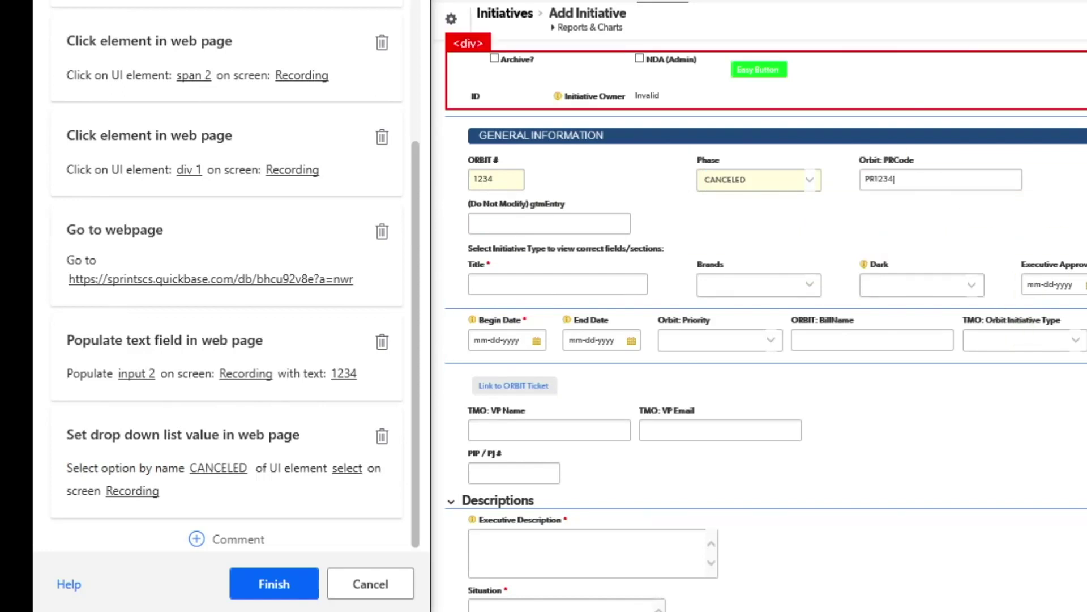
click(566, 221)
text(12345-1234-1234-123456)
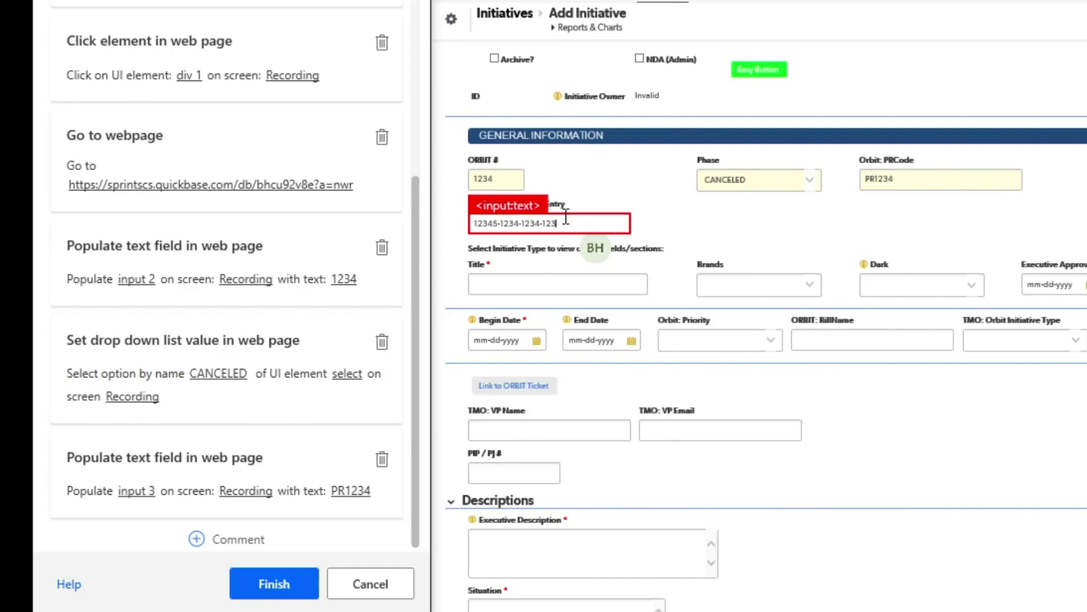
Set Title 'Initiative Name', Brand Sprint, Dark to Dark, and begin the executive approval date.
click(565, 285)
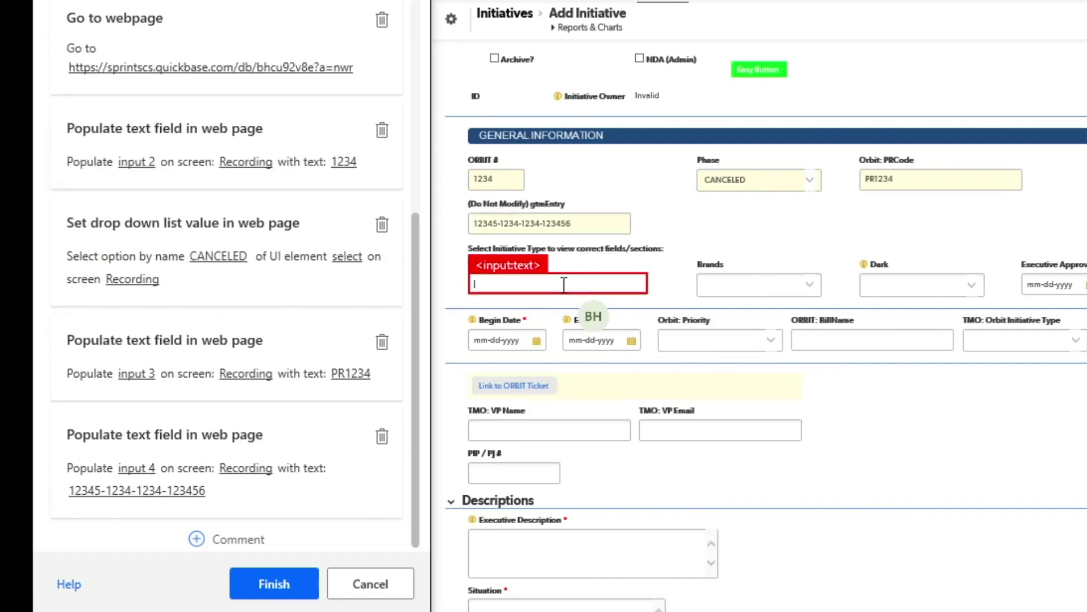
text(Initiative Name)
click(773, 292)
click(773, 358)
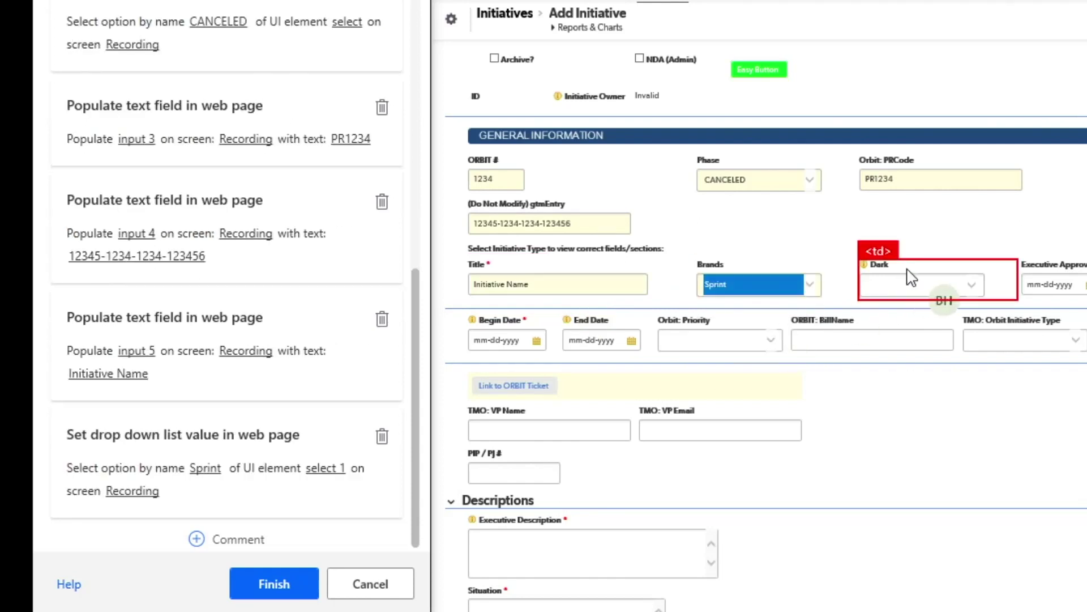
click(917, 278)
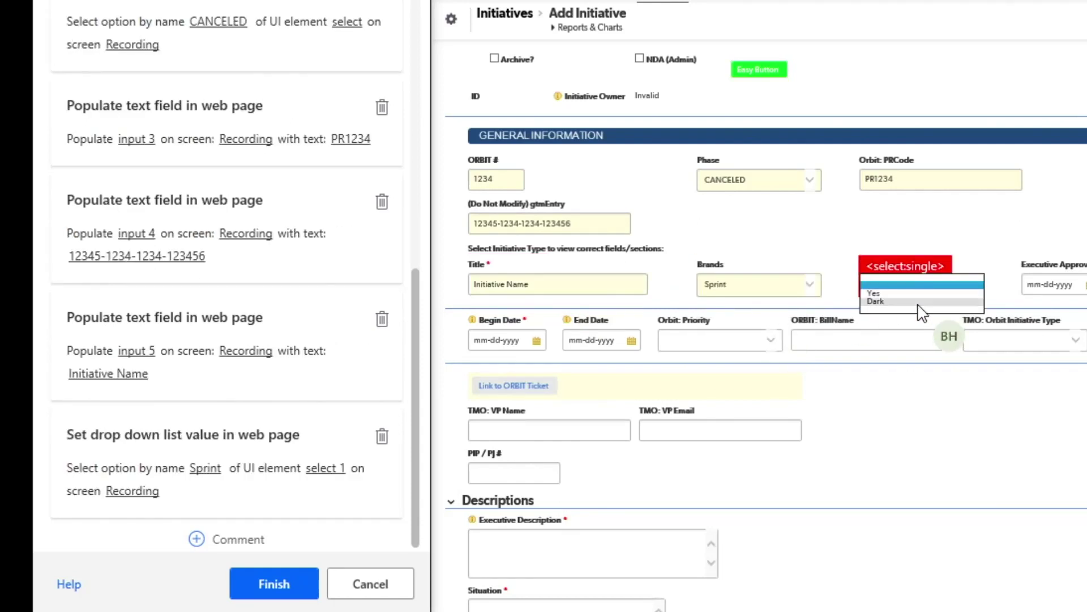
click(883, 301)
click(1058, 281)
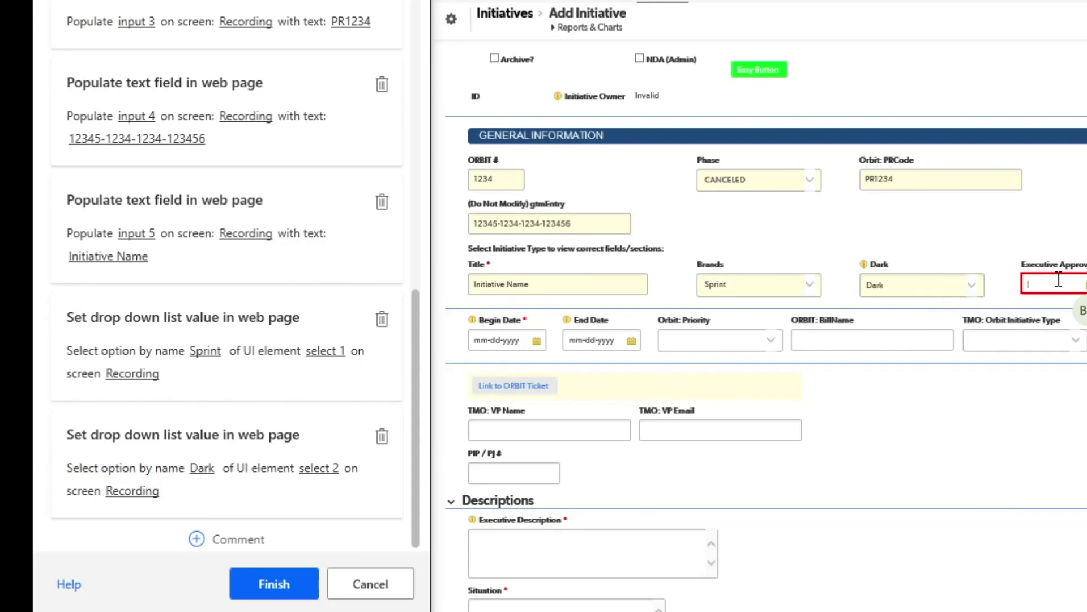
text(09-09-2020)
Set Begin and End Dates 09-09-2020, Priority 1-High, BillName 'Blll Name', type Service Offers.
click(486, 340)
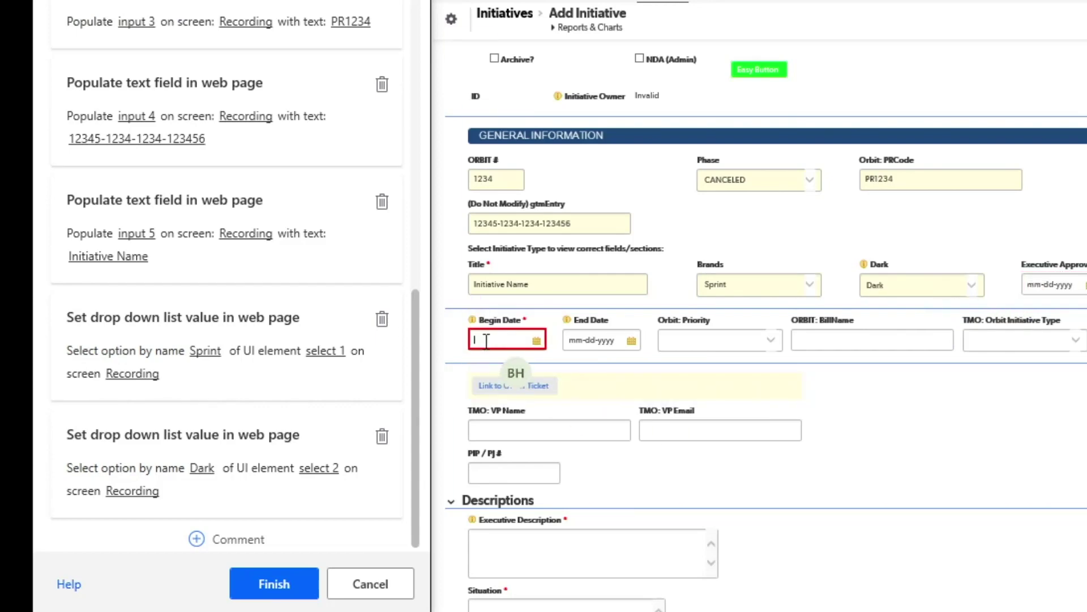
text(09-09-2020)
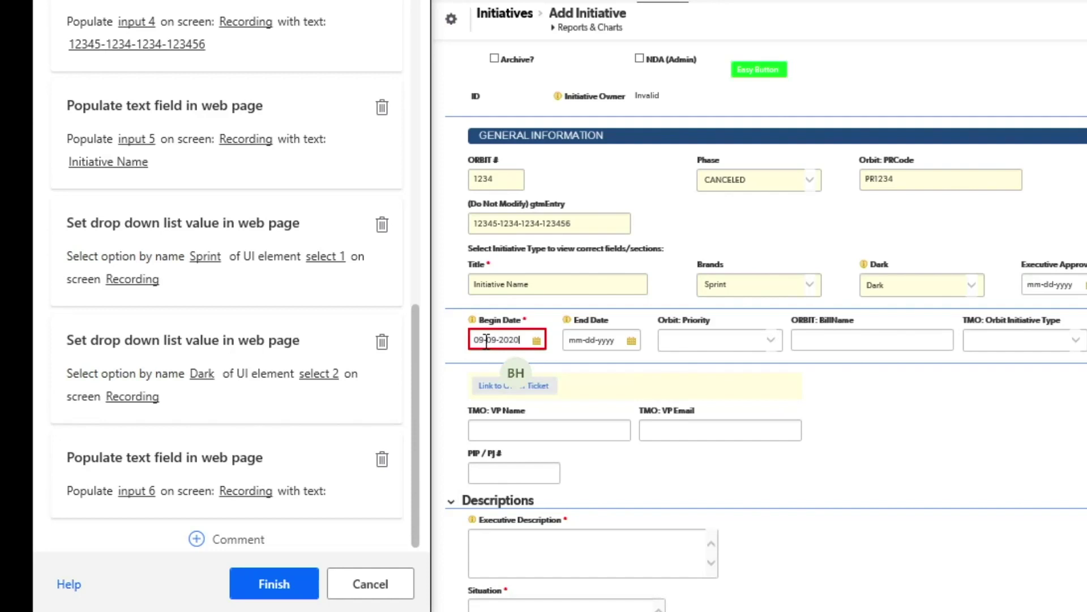
click(586, 339)
text(09-09)
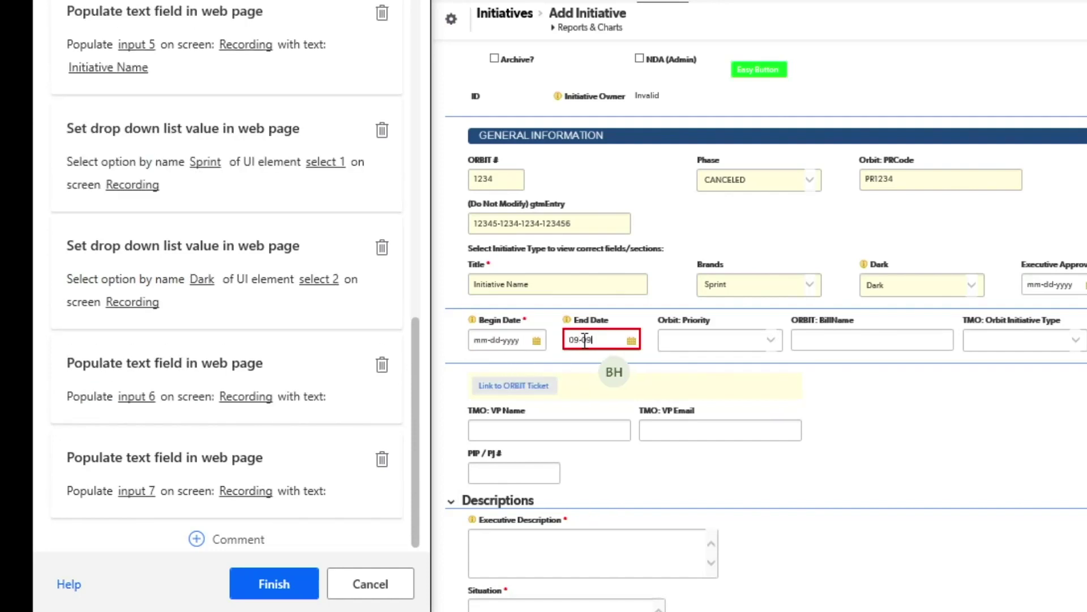
text(-2020)
click(707, 339)
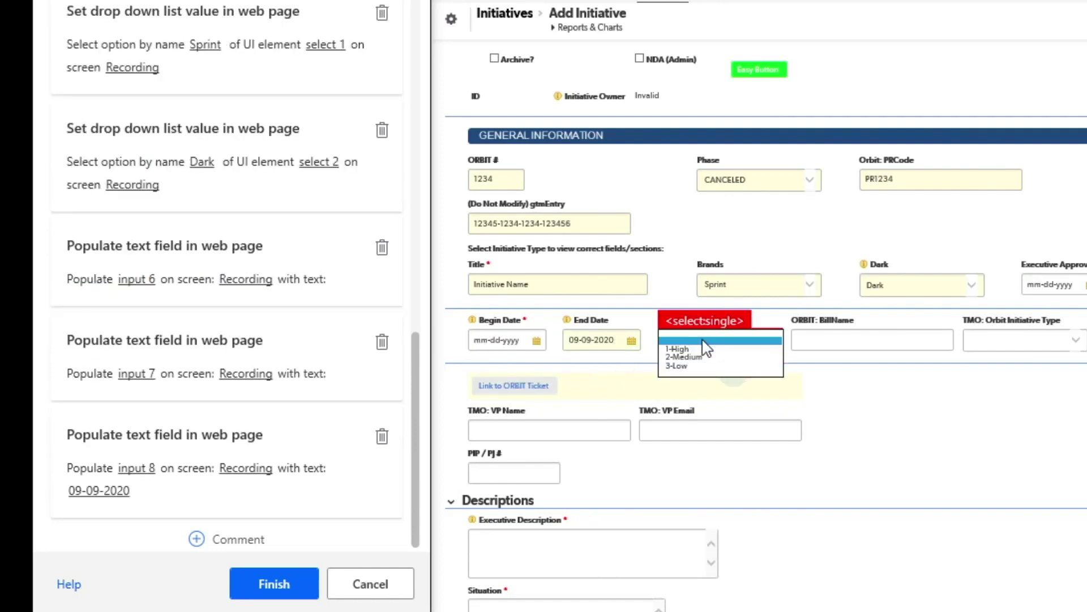
click(703, 347)
click(851, 339)
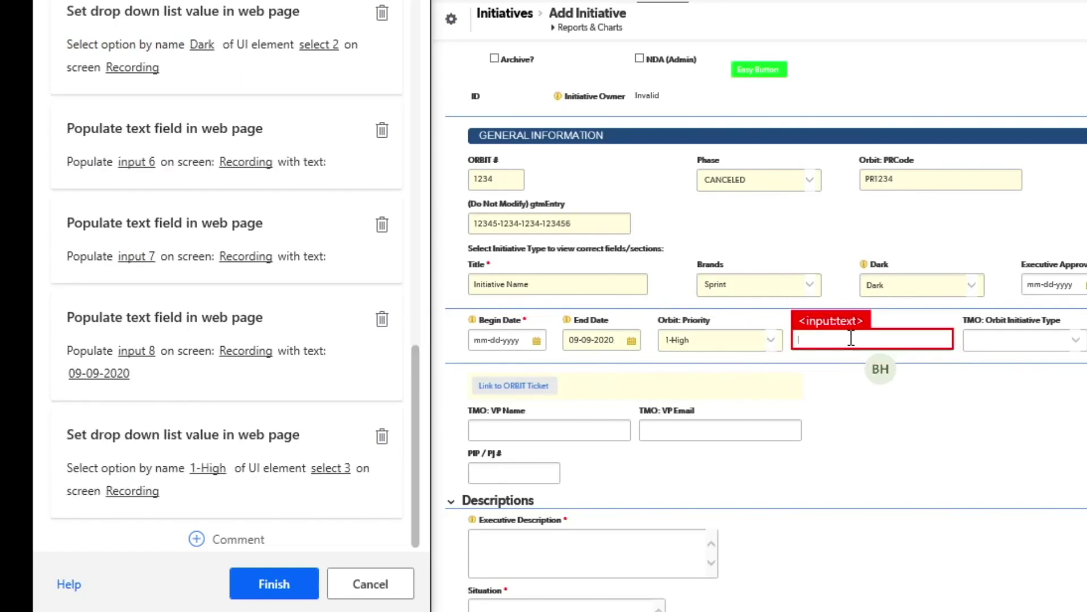
text(Bl)
text(ll Name)
click(1062, 345)
click(1065, 357)
Fill in the TMO VP's name and e-mail address.
click(601, 426)
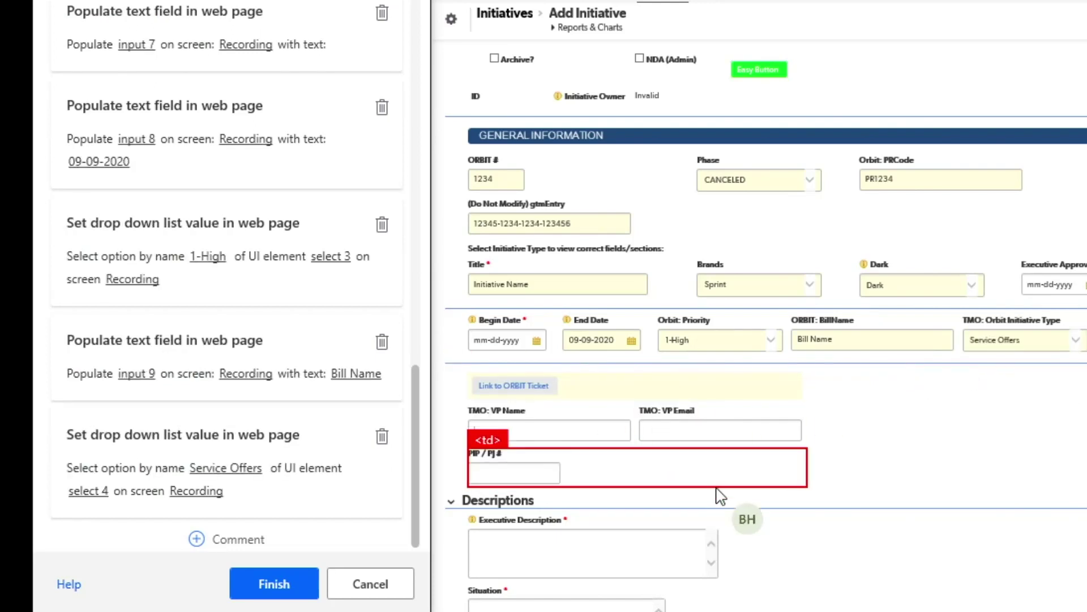
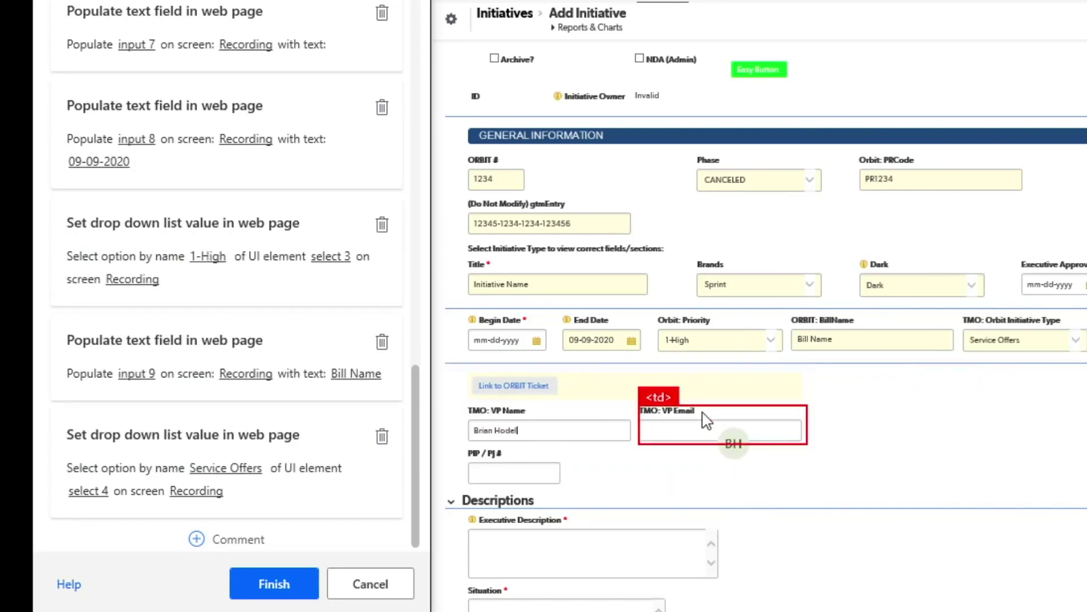
click(704, 429)
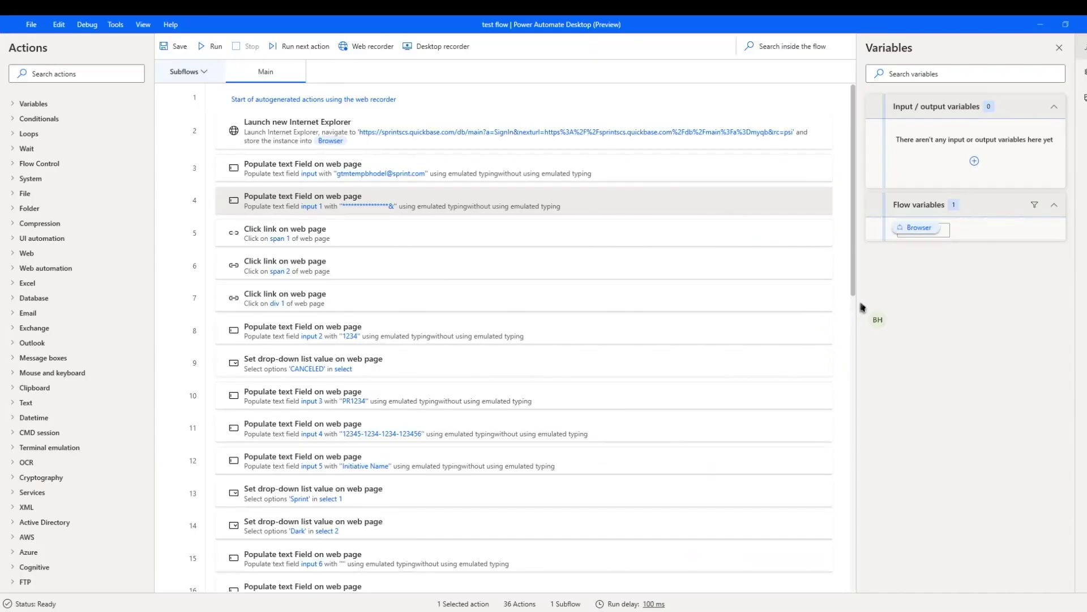
Create input variable userName with an e-mail default and description 'Username for login'.
scroll(780, 304, down, 10)
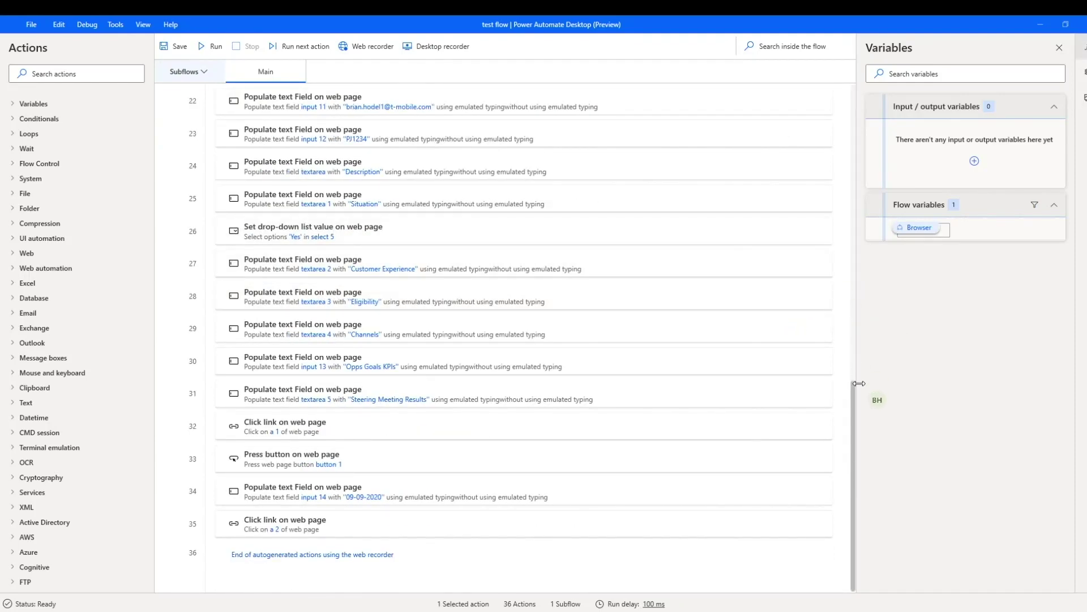
drag(856, 395, 848, 97)
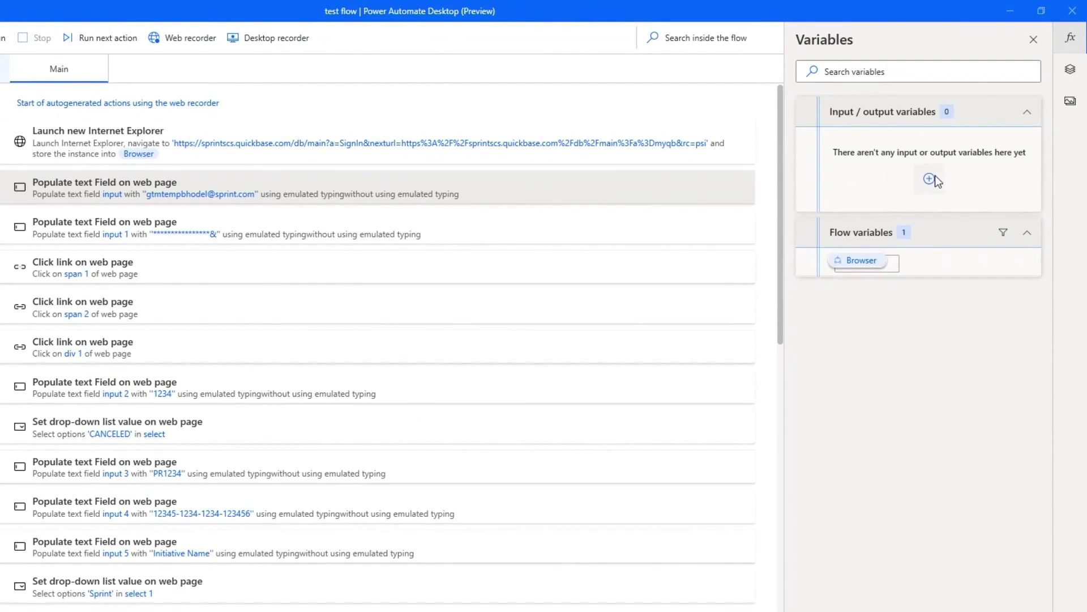
click(929, 179)
click(885, 205)
drag(326, 313, 374, 308)
key(ctrl+a)
text(userName)
click(308, 342)
text(user@sprint.com)
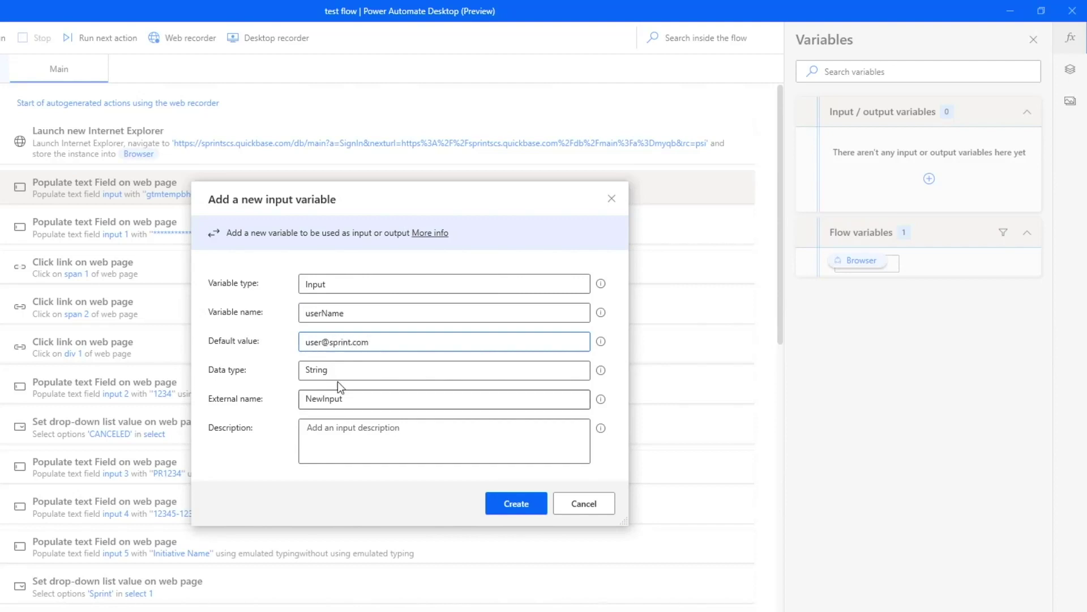
drag(348, 398, 301, 403)
text(userName)
click(323, 438)
text(Username for login)
click(522, 513)
Create input variable orbitNumber with default 1234 and description 'orbit Number'.
click(974, 112)
drag(347, 313, 209, 317)
text(orbitNumber)
key(Tab)
text(1234)
click(362, 398)
key(BackSpace)
key(BackSpace)
key(BackSpace)
key(BackSpace)
key(BackSpace)
key(BackSpace)
key(BackSpace)
text(orbitNumber)
key(Tab)
text(orbit Number)
click(516, 503)
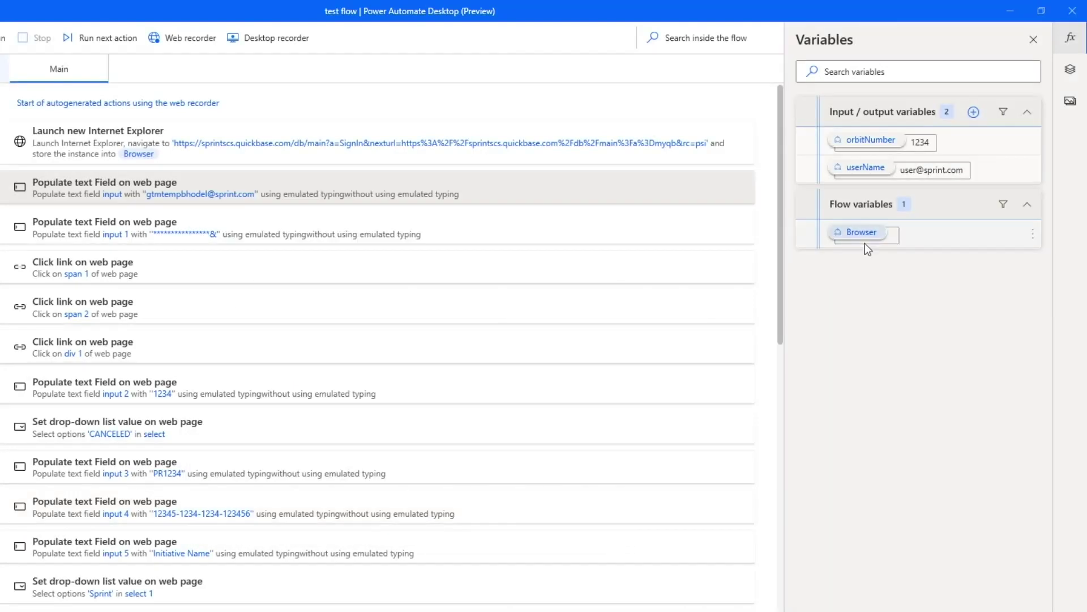
click(973, 112)
click(876, 147)
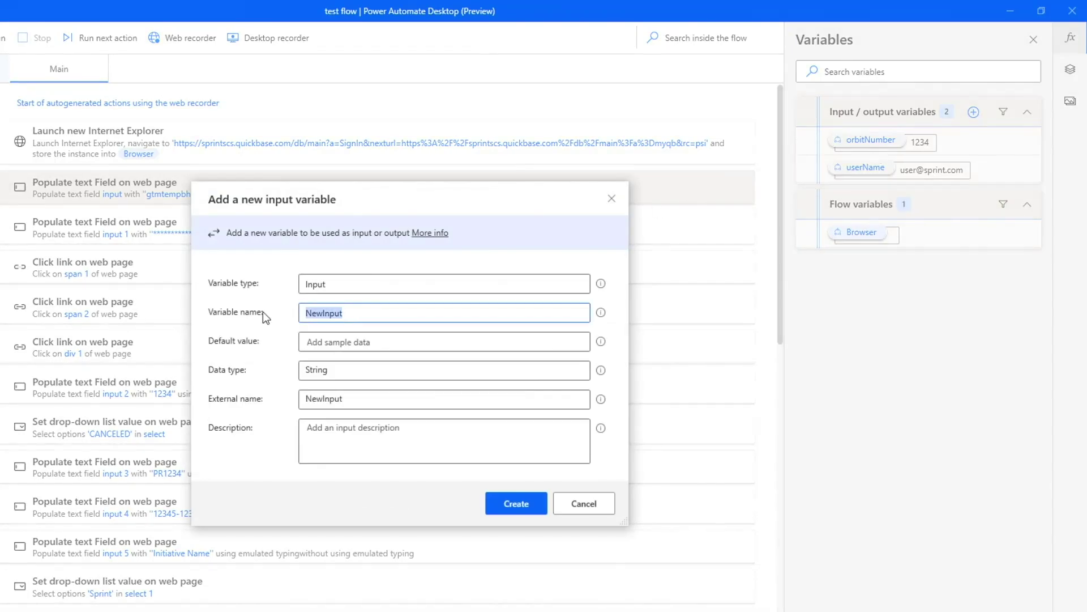
text(gtmEntry)
key(Tab)
text(1234)
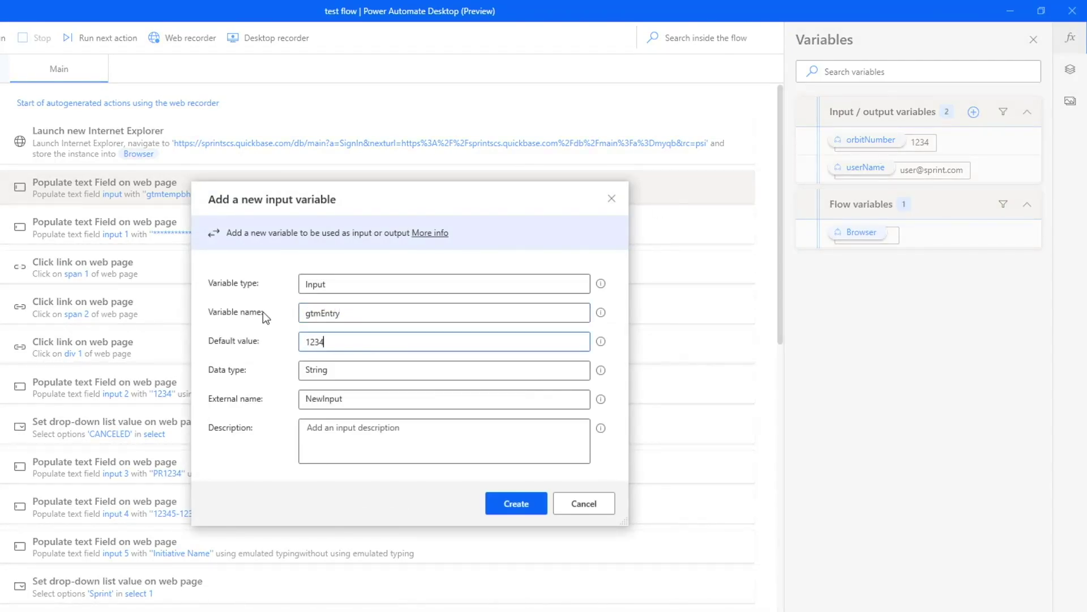
text(5-1234-1234-123456)
key(Tab)
key(Tab)
text(gtmEn)
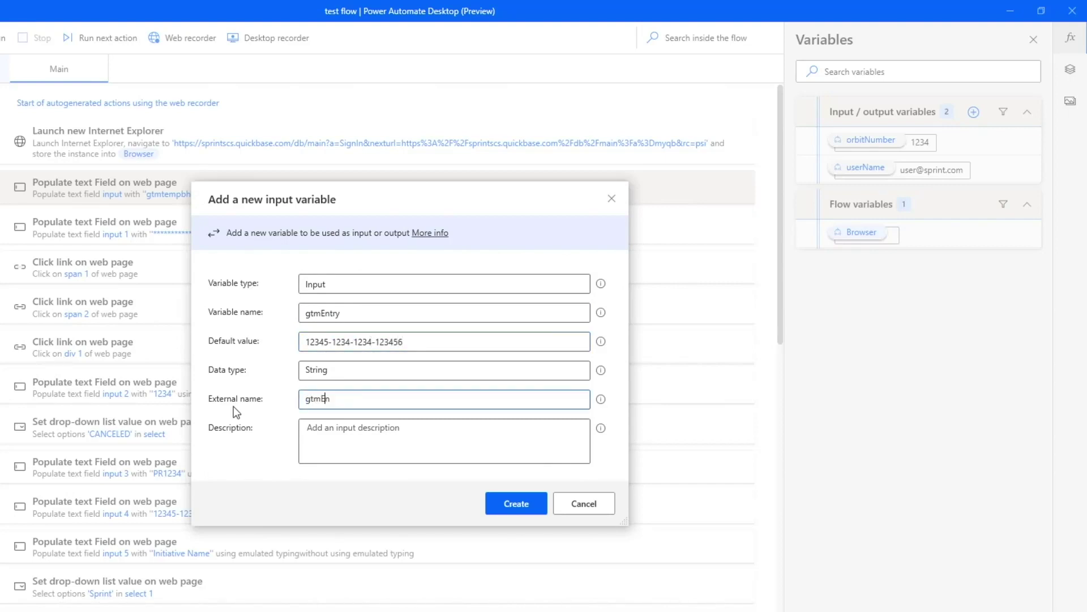
text(try)
key(Tab)
text(G)
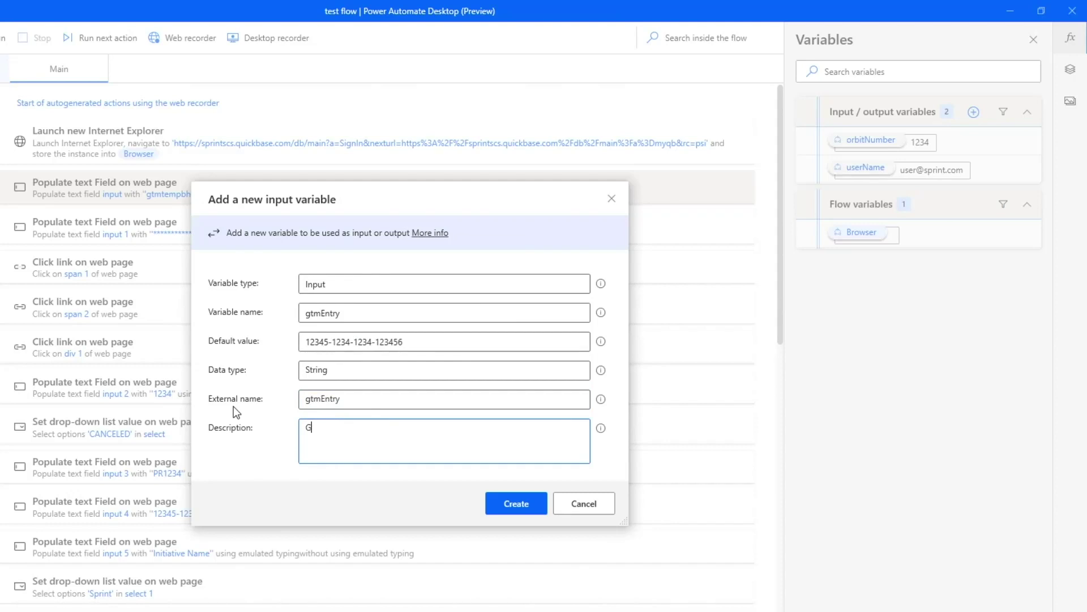
text(TM Entry)
click(517, 506)
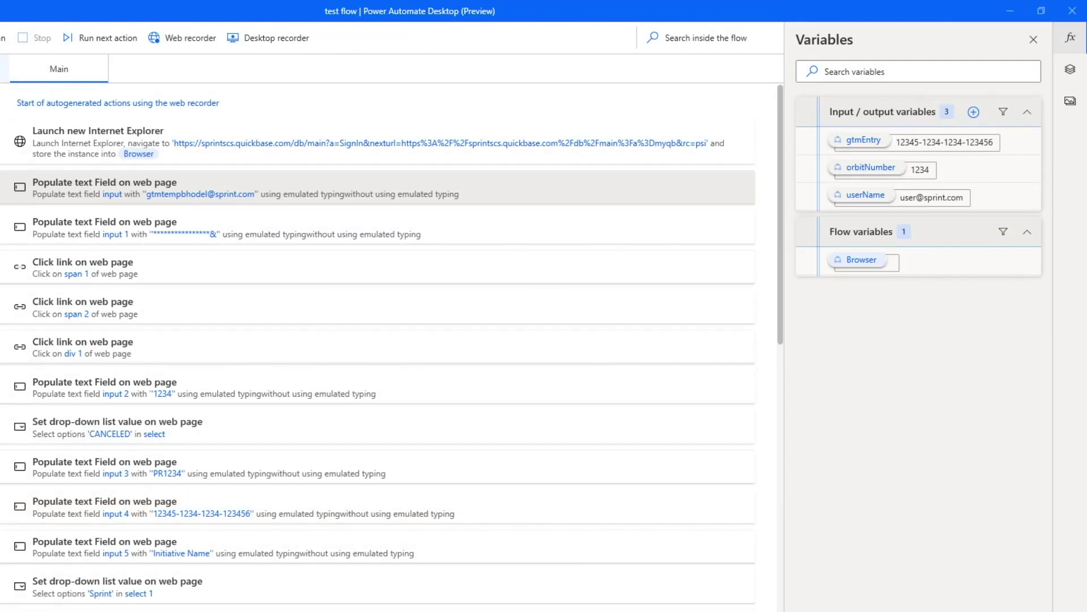
Replace the first text-filling action's fixed e-mail with the userName variable.
double_click(481, 192)
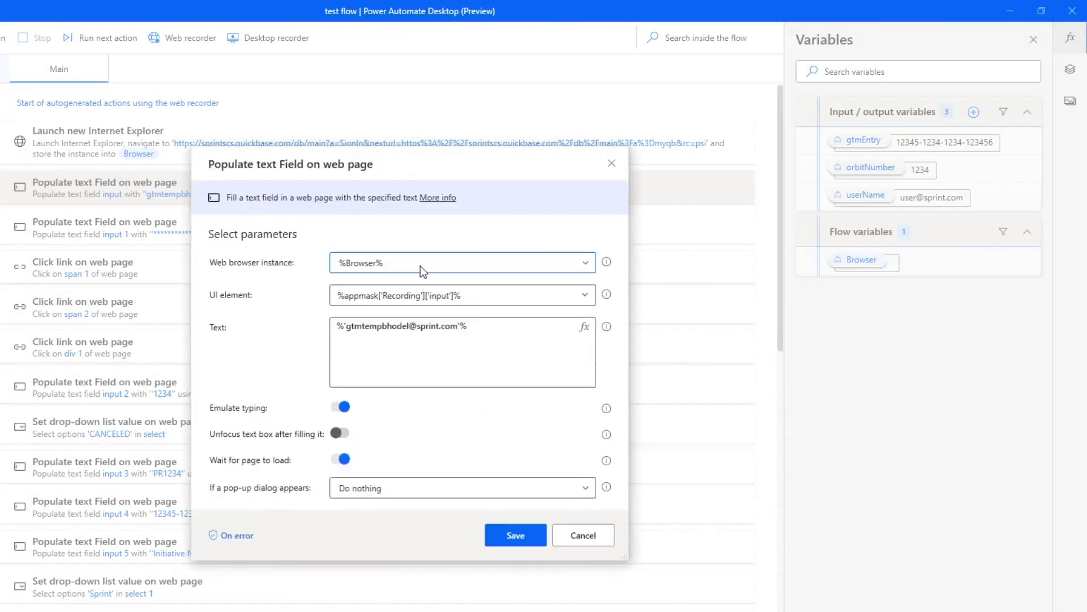
drag(481, 328, 277, 318)
key(BackSpace)
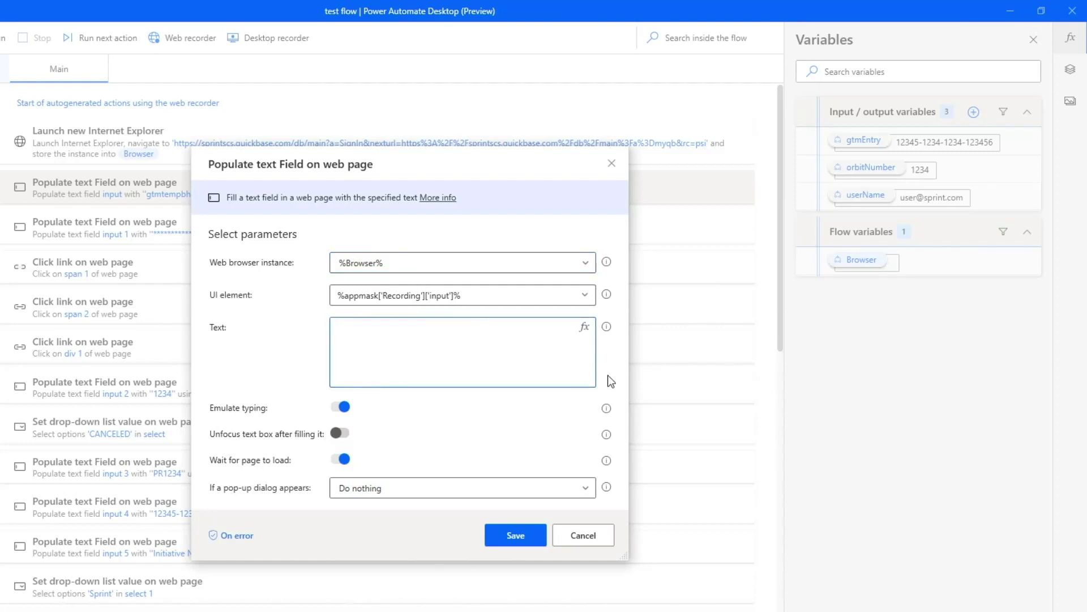
click(585, 326)
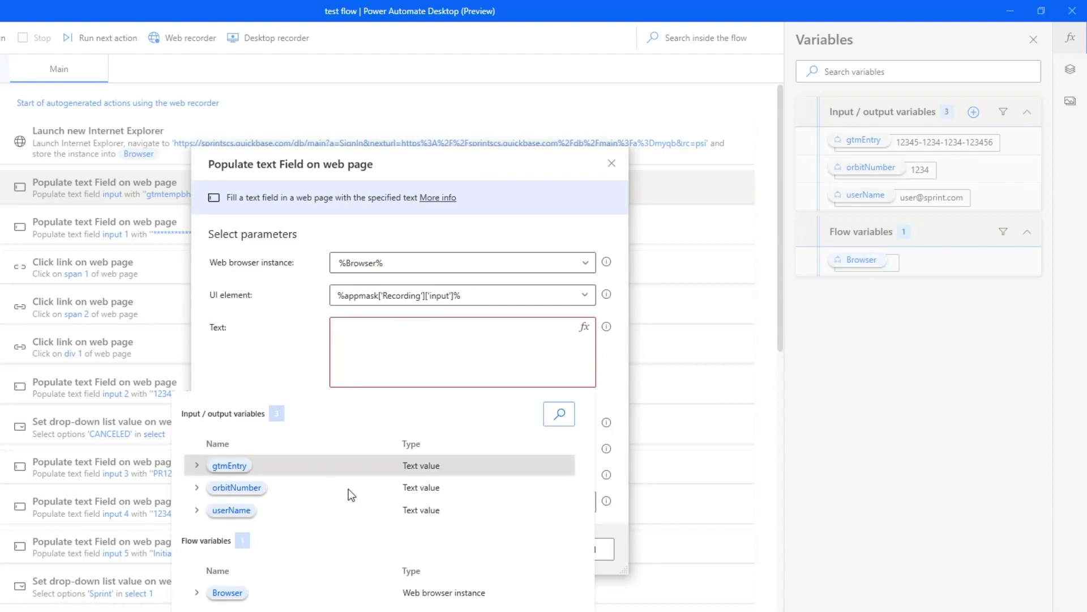
double_click(258, 513)
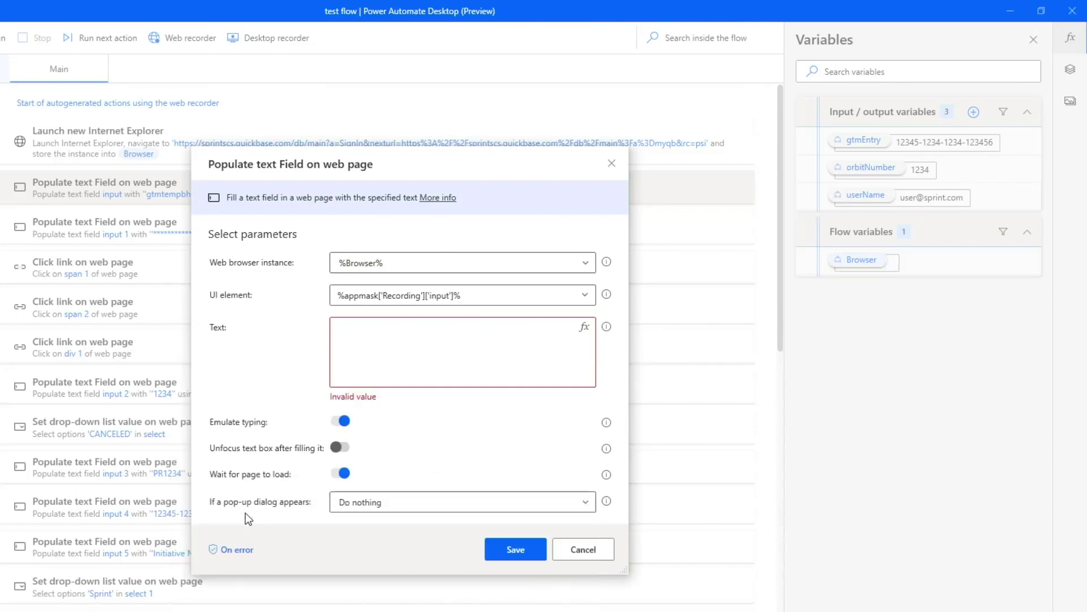
click(529, 538)
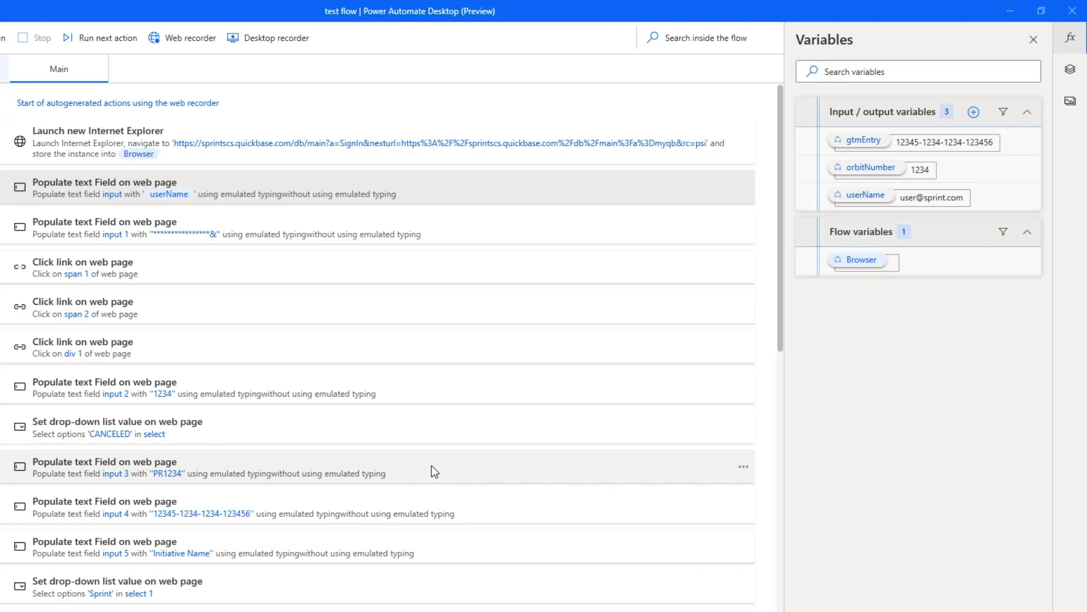
Replace input 2's fixed text 1234 with the orbitNumber variable.
double_click(394, 389)
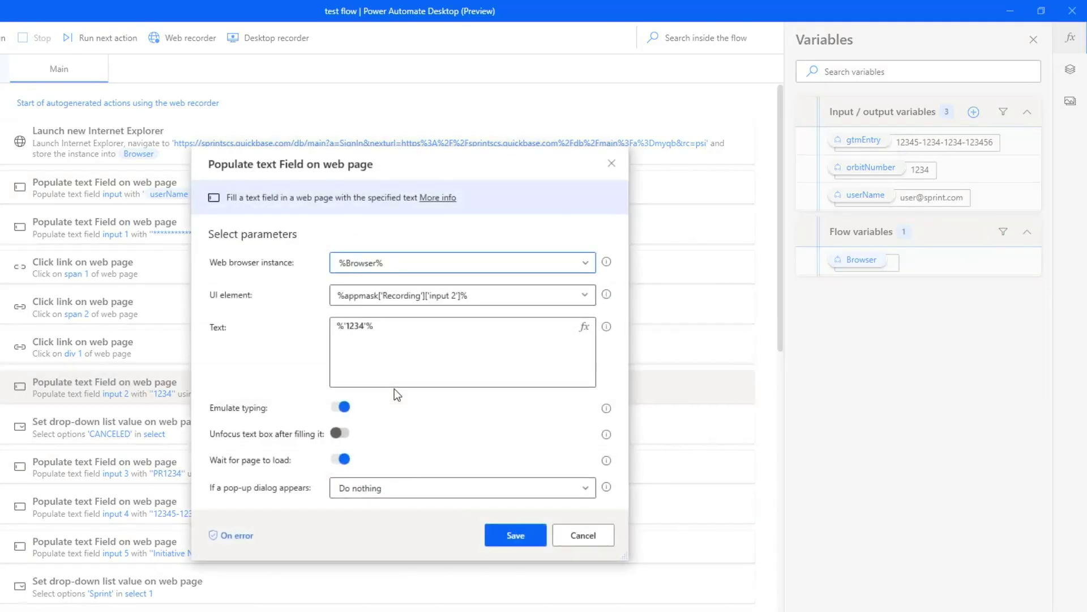
triple_click(426, 327)
key(BackSpace)
click(584, 327)
double_click(246, 486)
click(512, 534)
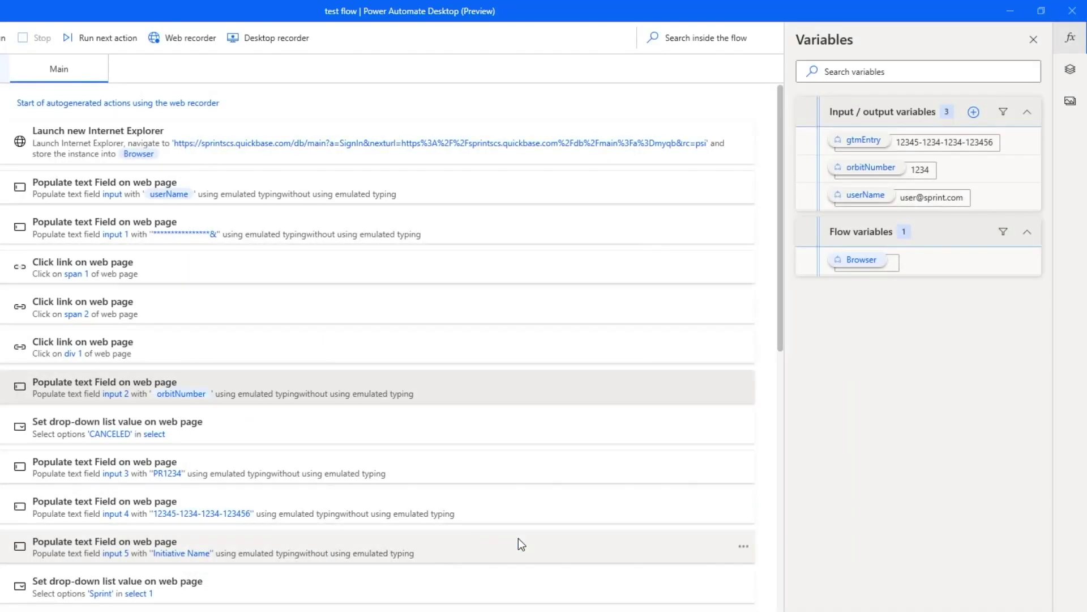
Replace input 4's fixed text with the gtmEntry variable.
double_click(434, 507)
drag(454, 326, 231, 328)
key(BackSpace)
click(585, 327)
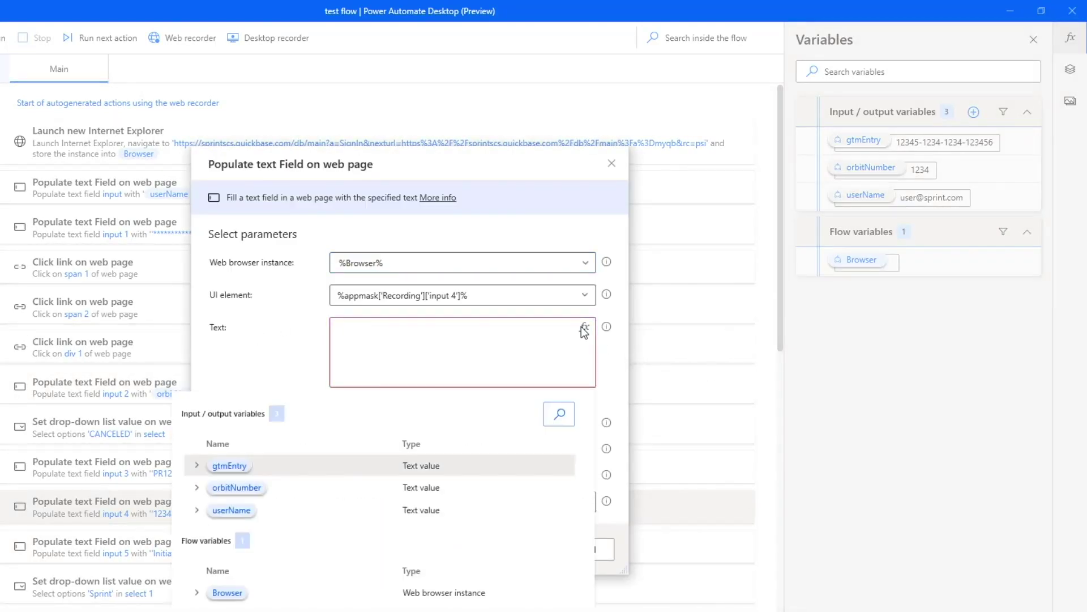
double_click(239, 463)
click(515, 536)
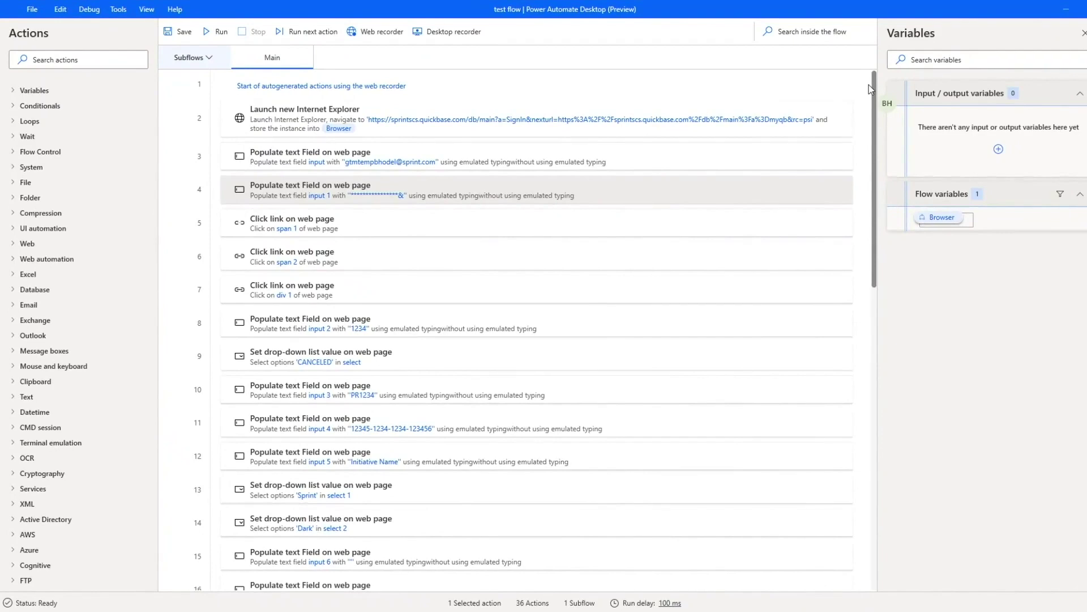
Change step 18's drop-down option from 1-High to 2-Medium and save it.
scroll(869, 86, down, 2)
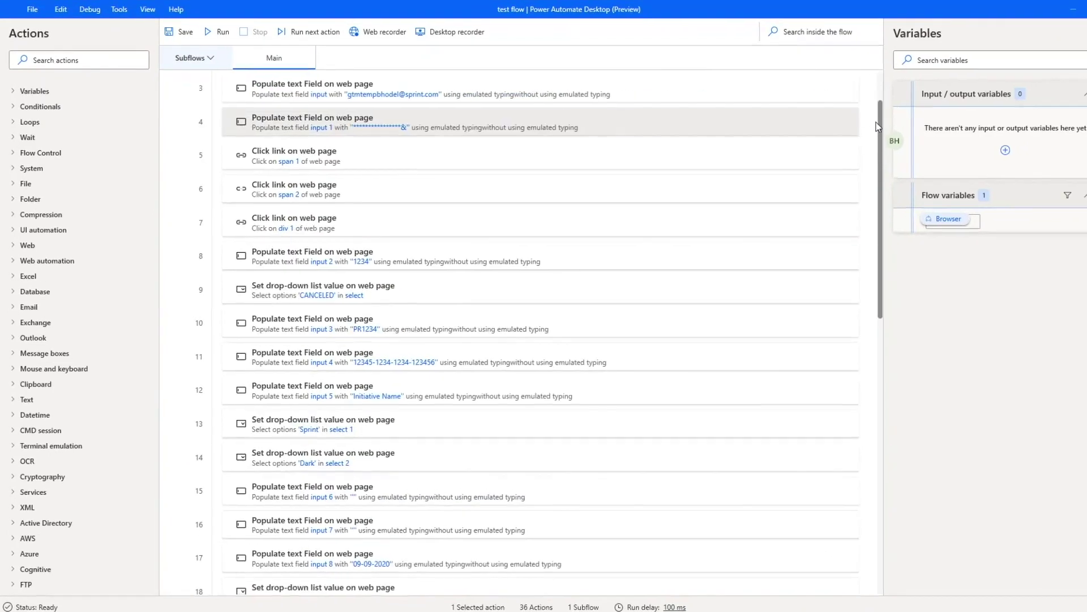
scroll(672, 349, down, 6)
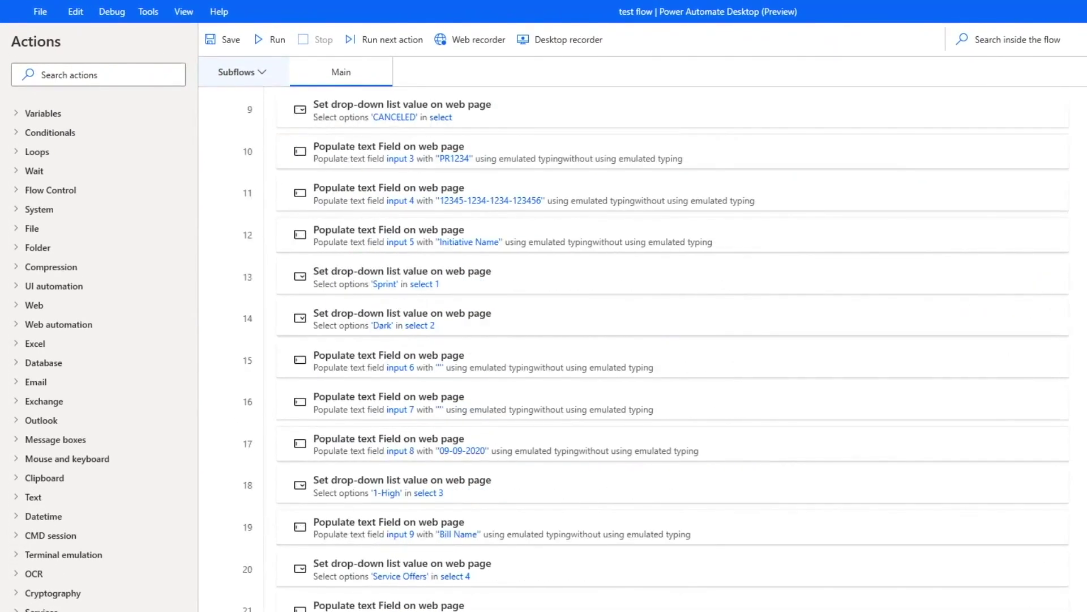
scroll(673, 349, down, 1)
scroll(673, 349, down, 1)
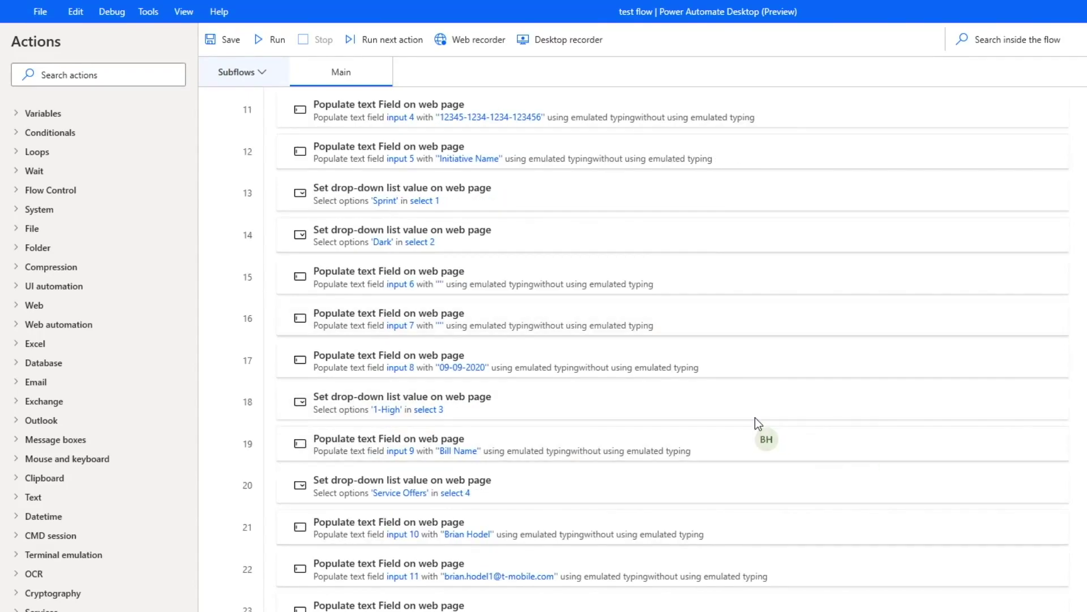
double_click(718, 406)
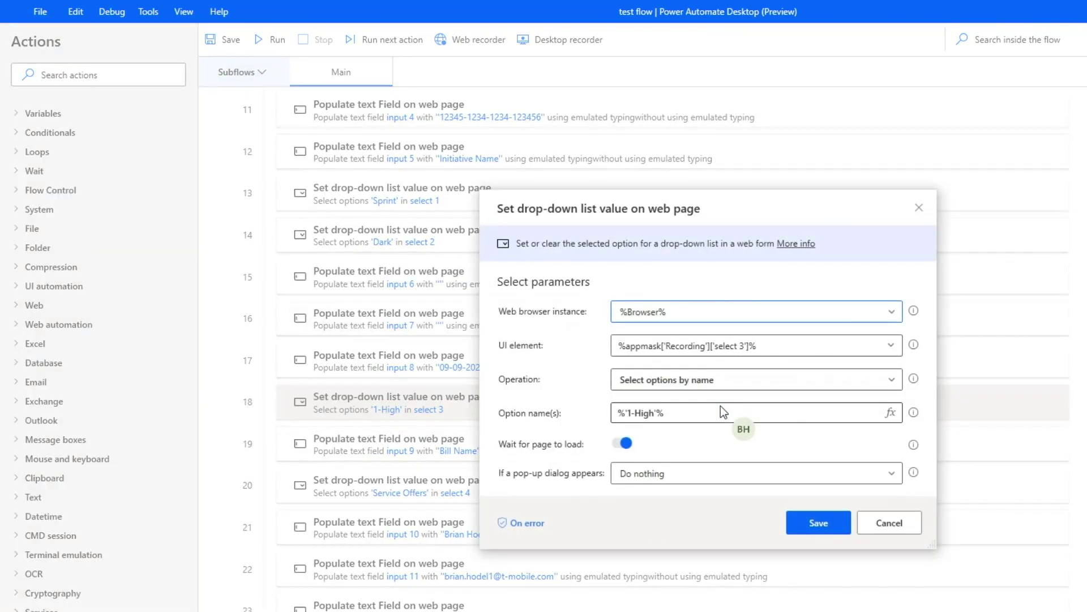
click(654, 412)
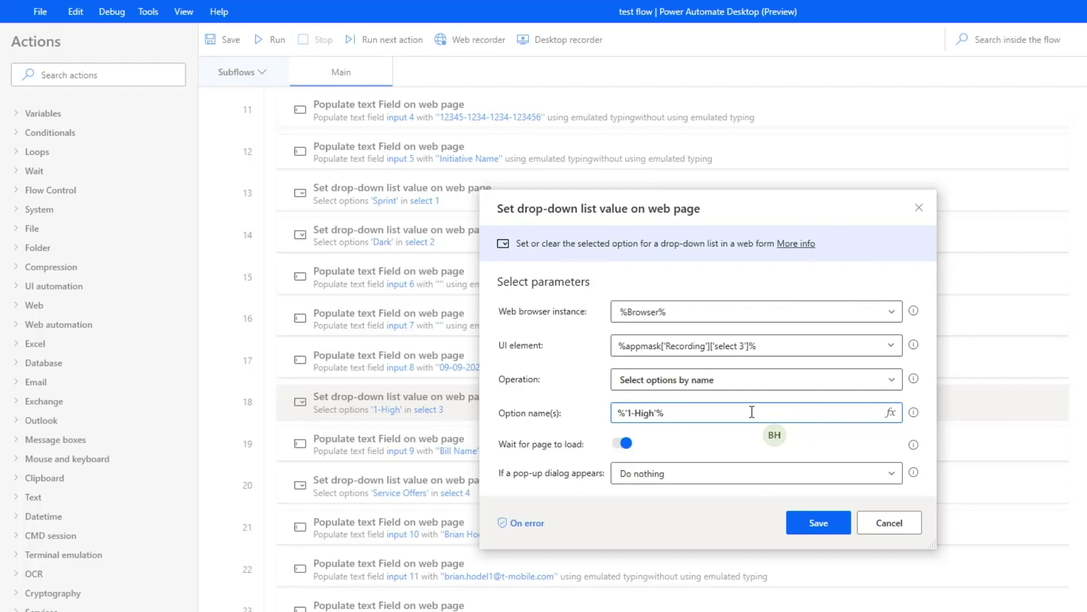
key(BackSpace)
key(BackSpace)
key(BackSpace)
key(BackSpace)
text(Medium)
key(Left)
key(Left)
key(Left)
key(Left)
key(Left)
key(Left)
key(Left)
key(BackSpace)
text(2)
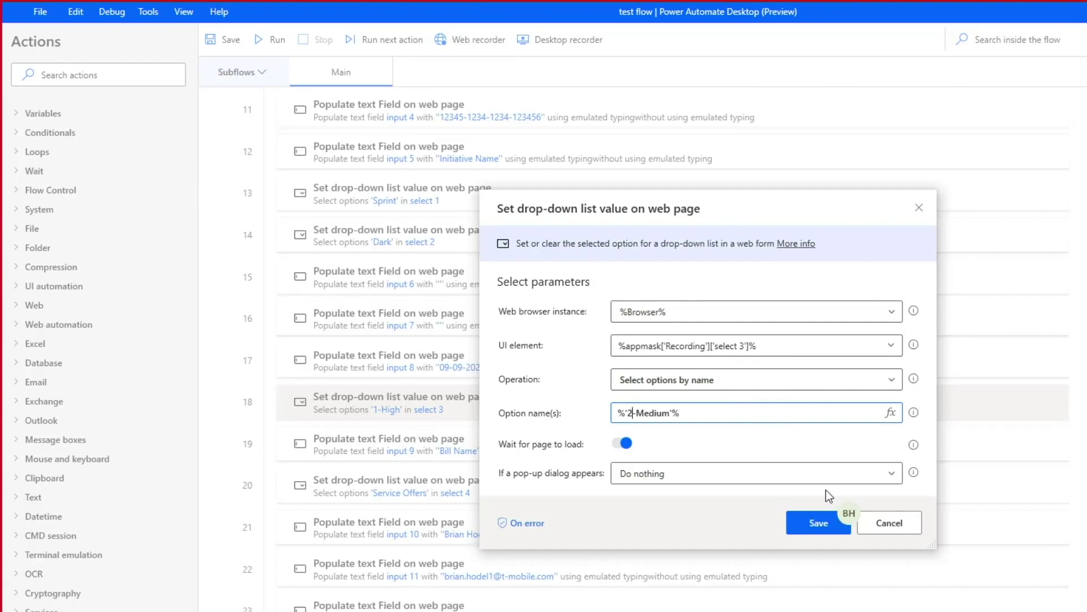
click(823, 529)
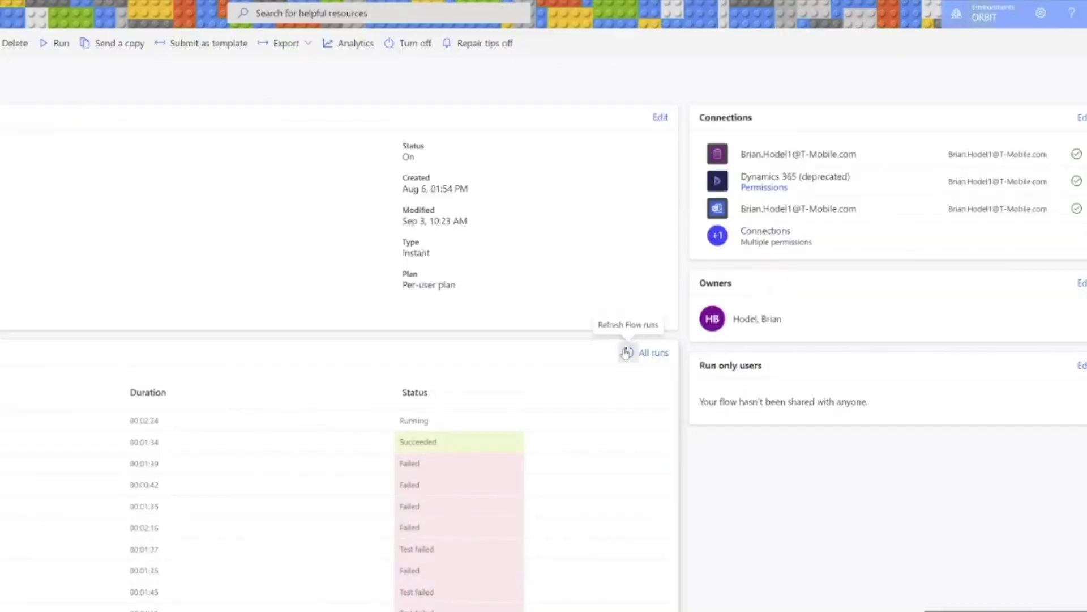
Refresh run history, inspect the failed 'Run a UI flow for web 2' step, and resubmit the run.
click(739, 295)
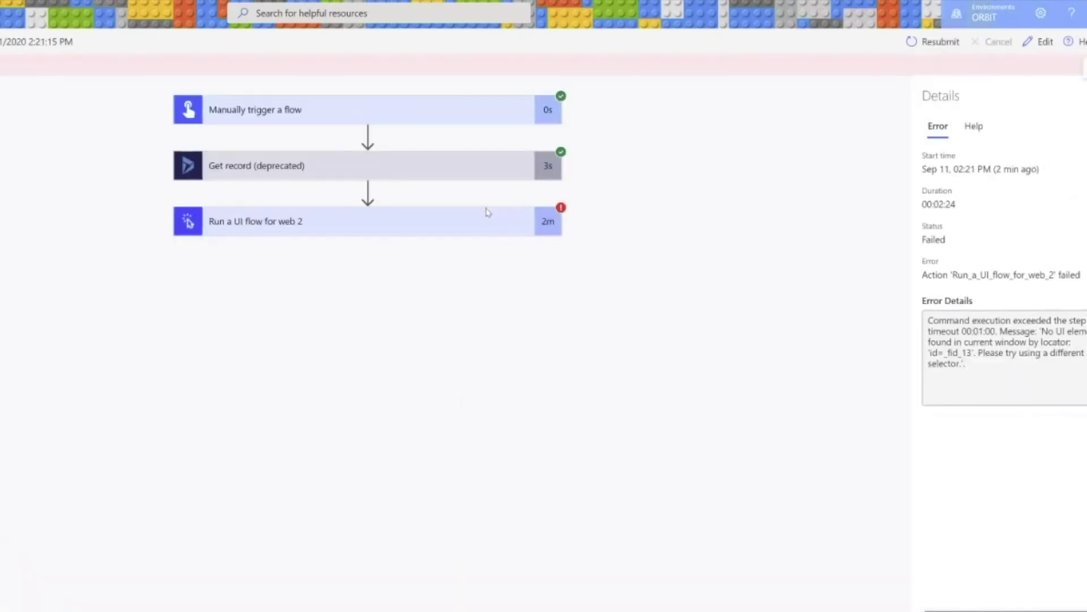
click(494, 222)
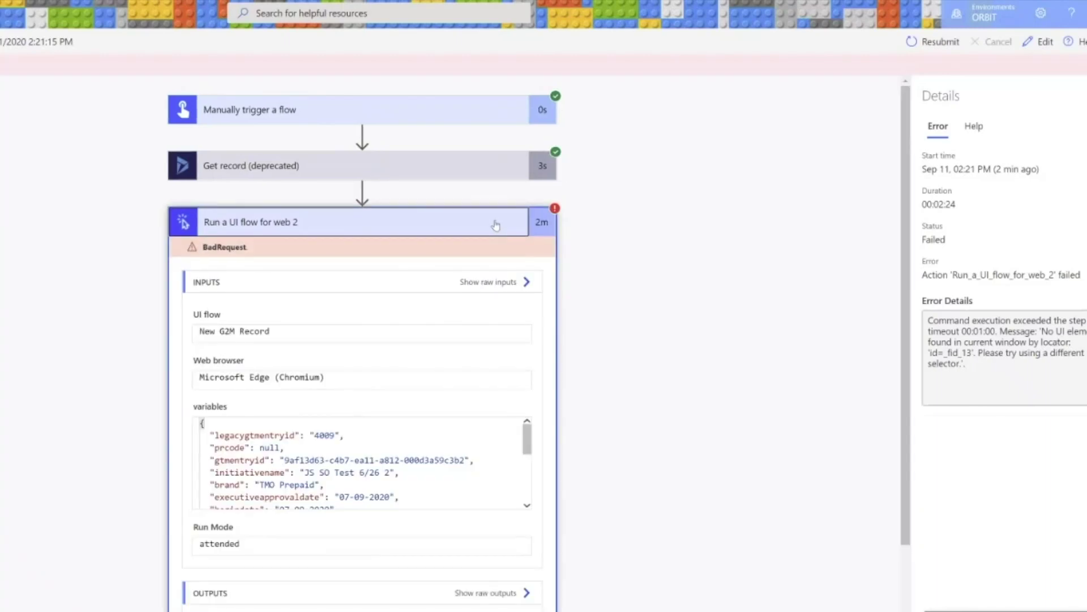
scroll(445, 466, down, 5)
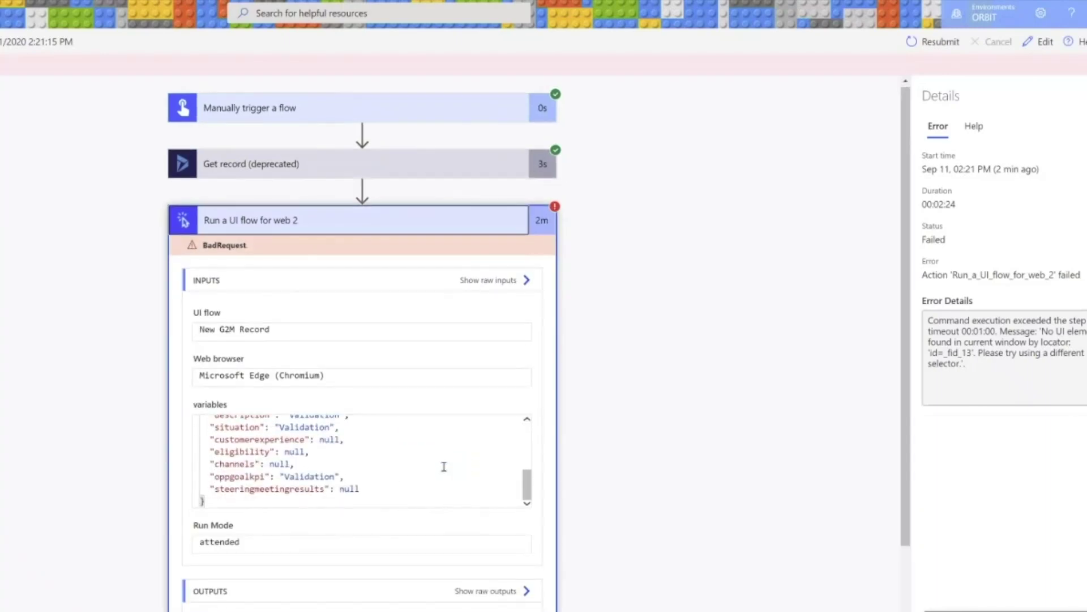
click(934, 41)
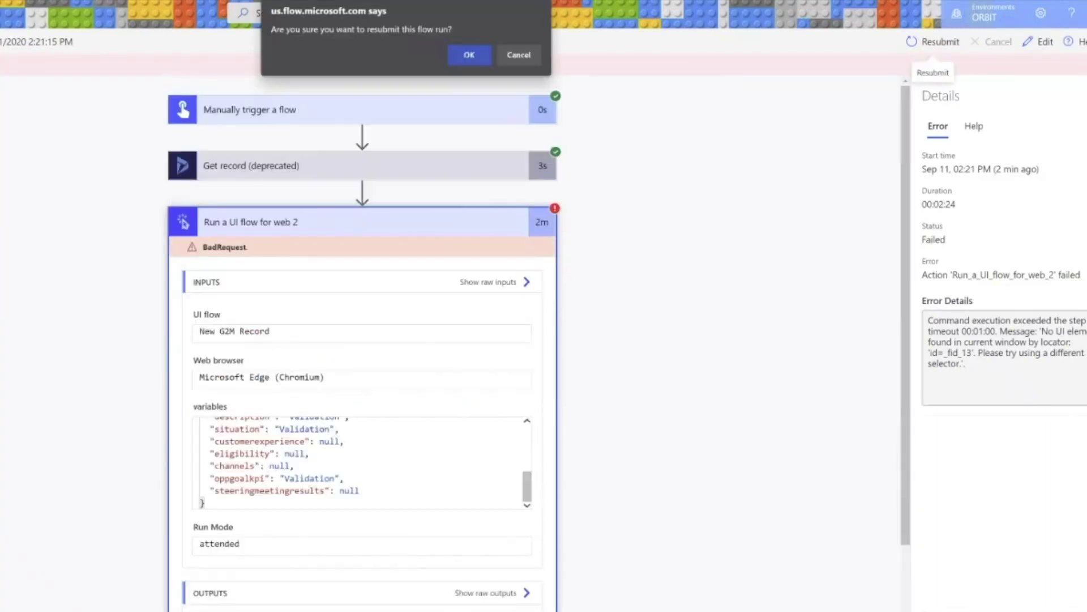
click(476, 61)
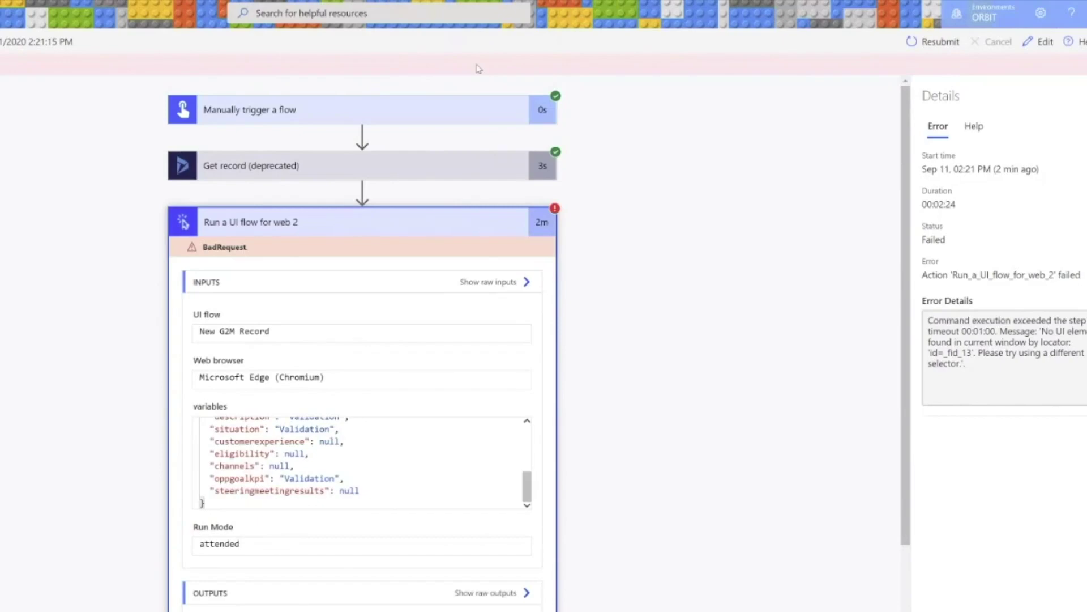